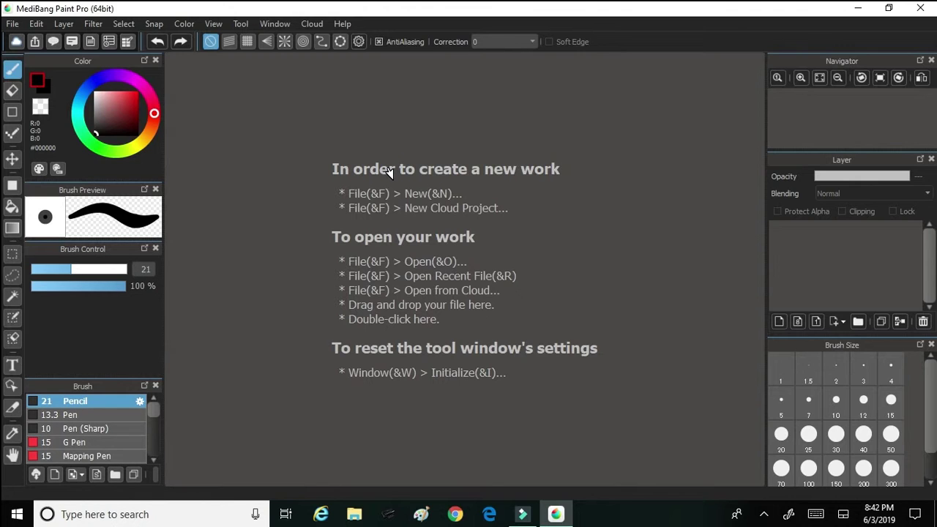
Create a new 1600 x 1200 pixel image at 350 dpi with a white background and a color layer.
key(alt+f)
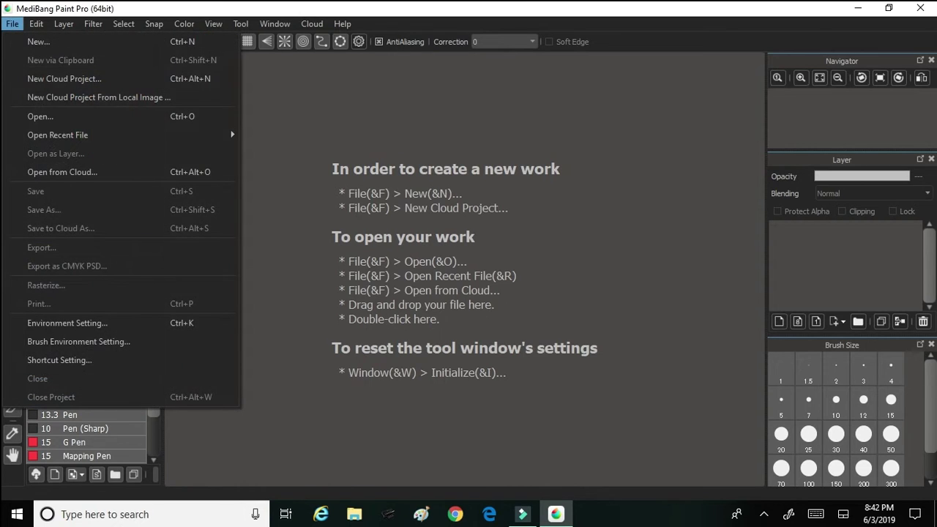
key(n)
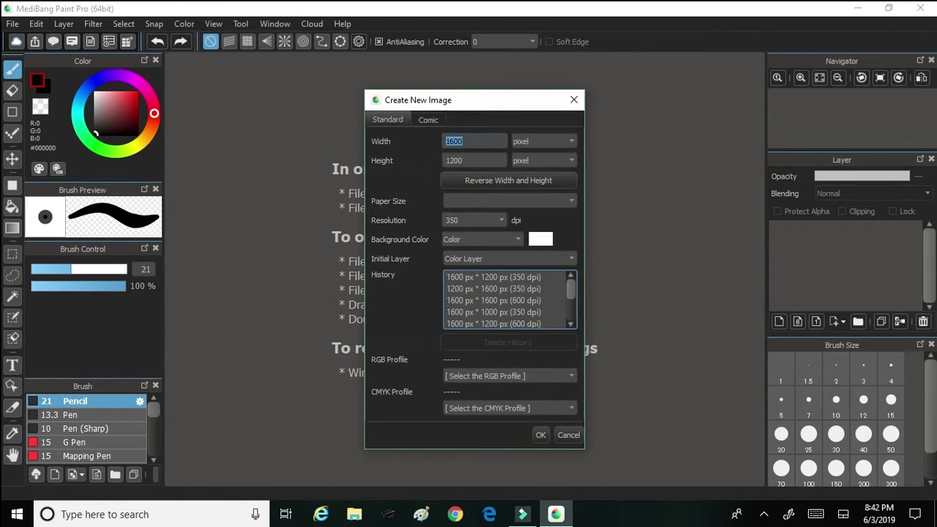
key(Return)
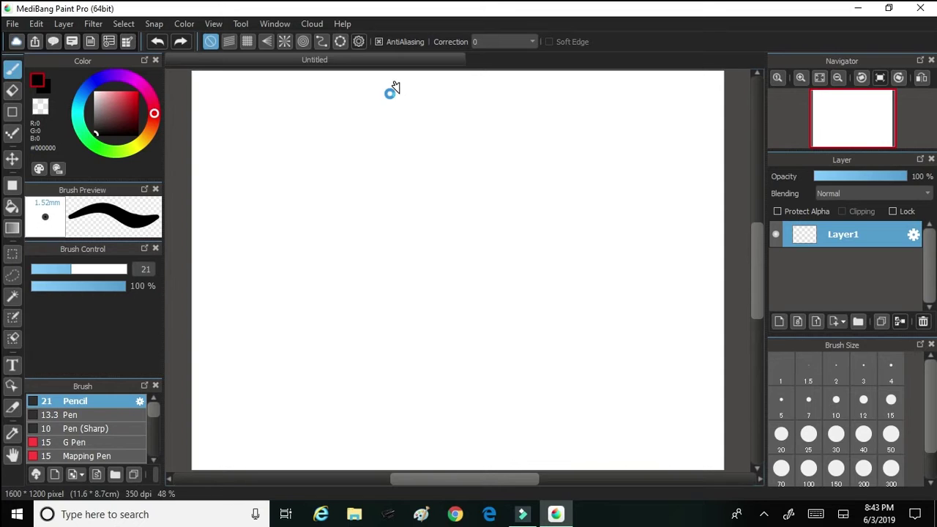
drag(419, 352, 414, 350)
drag(459, 375, 446, 345)
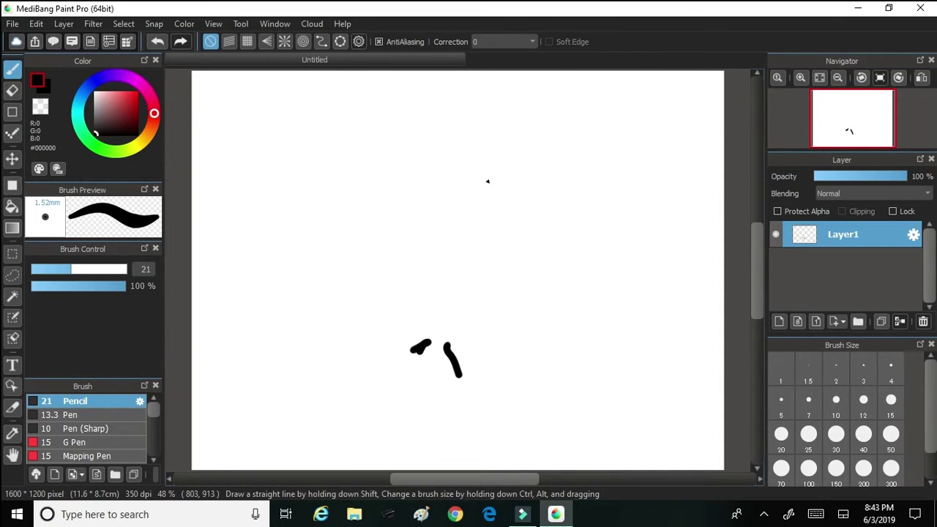
key(ctrl+z)
key(ctrl+z)
mouse_move(445, 390)
mouse_down()
mouse_move(409, 365)
mouse_move(380, 323)
mouse_up()
key(ctrl+z)
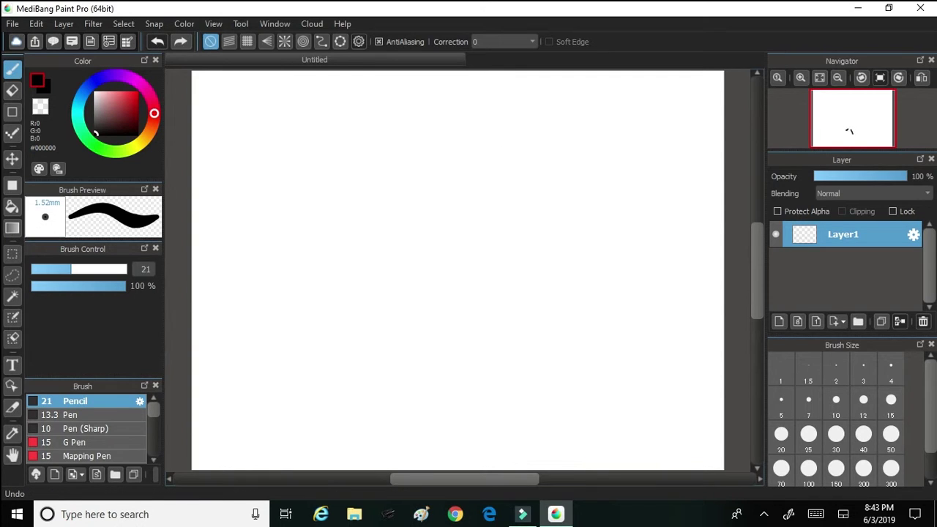
scroll(550, 264, up, 4)
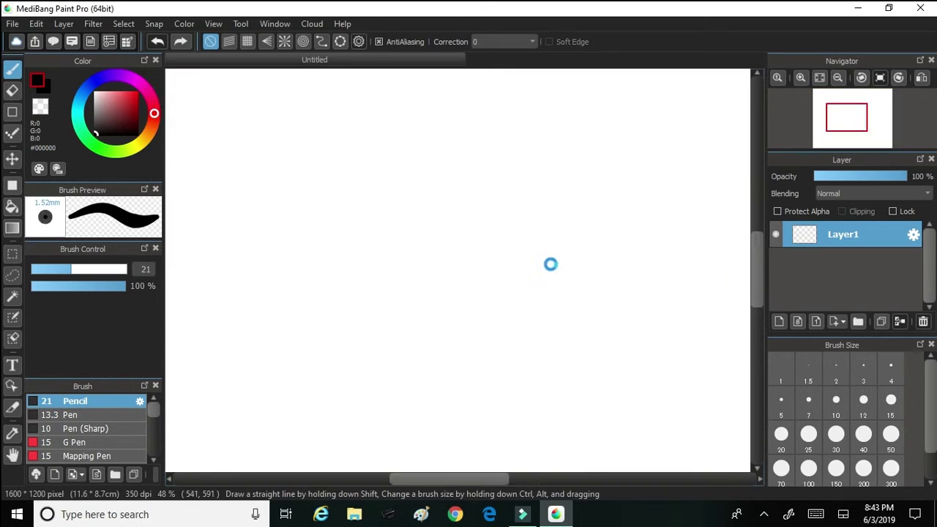
scroll(520, 261, down, 3)
scroll(422, 263, down, 2)
scroll(416, 274, up, 2)
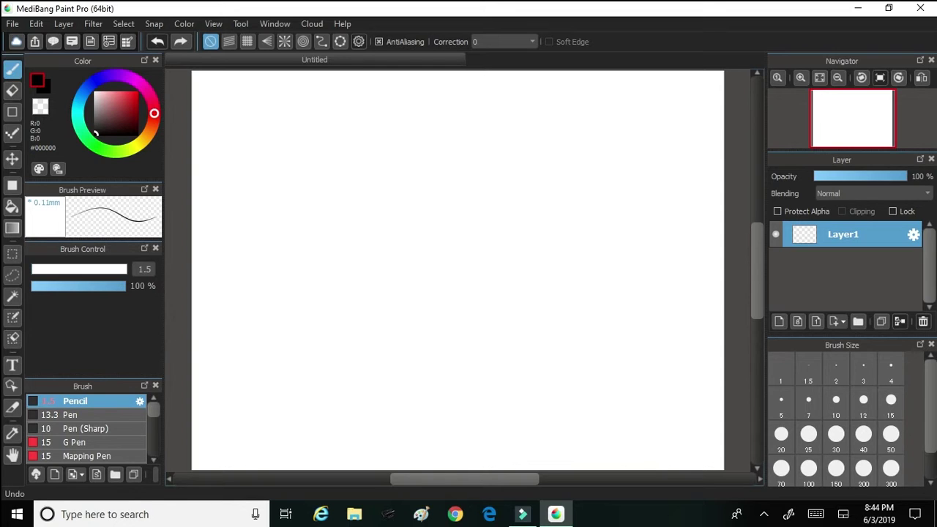
mouse_move(446, 239)
mouse_down()
mouse_move(549, 169)
mouse_move(564, 235)
mouse_move(598, 207)
mouse_move(616, 213)
mouse_move(433, 325)
mouse_move(421, 174)
mouse_up()
mouse_move(330, 235)
mouse_down()
mouse_move(450, 215)
mouse_move(578, 164)
mouse_up()
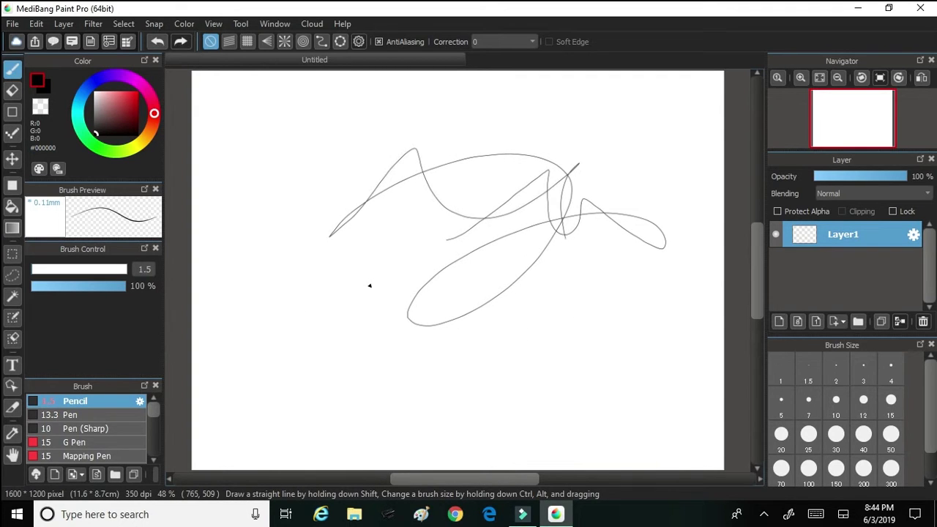
double_click(156, 41)
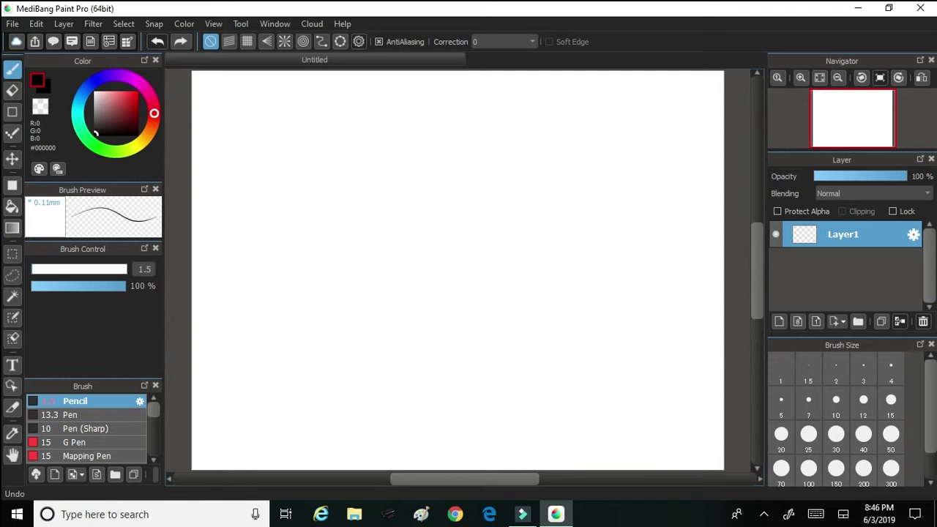
Sketch a loose circle for the skull in the upper middle of the canvas with the Pencil at size 1.5.
mouse_move(423, 250)
mouse_down()
mouse_move(508, 295)
mouse_move(418, 222)
mouse_move(545, 163)
mouse_move(508, 314)
mouse_move(422, 215)
mouse_move(506, 325)
mouse_up()
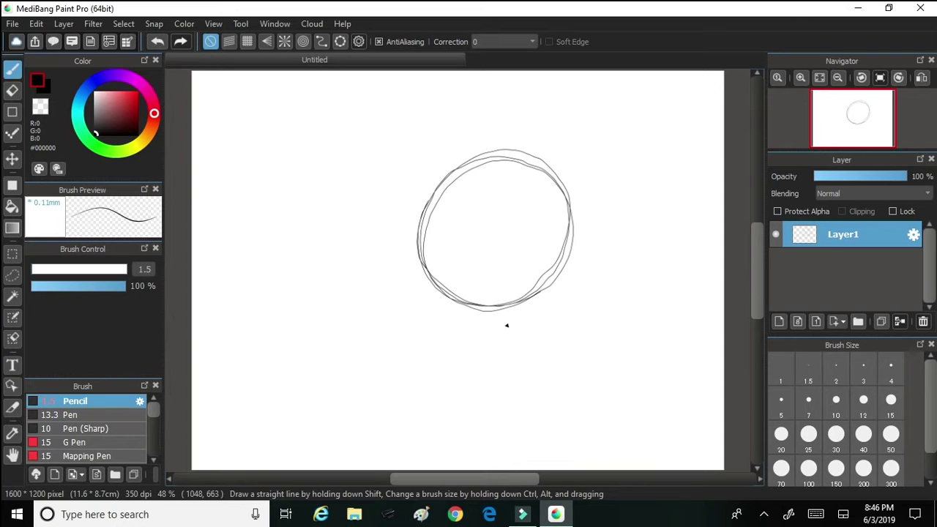
drag(488, 365, 526, 362)
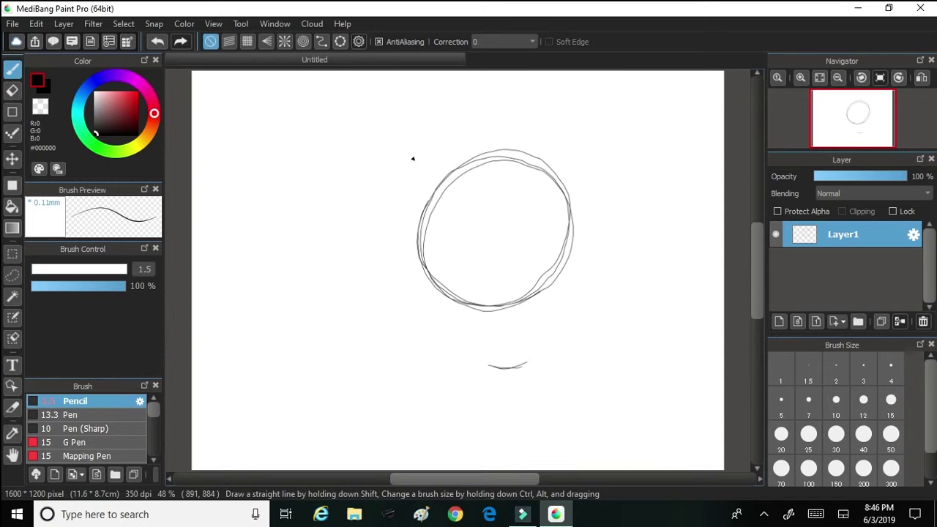
click(156, 41)
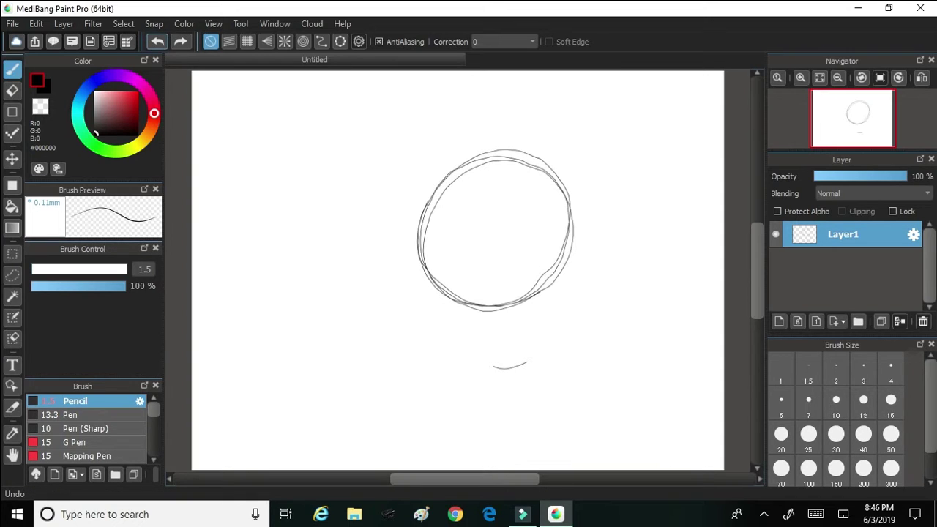
click(156, 41)
Sketch a vertical centre line from the circle's top to well below it, ending in a short horizontal chin line.
drag(492, 156, 496, 213)
drag(491, 163, 485, 230)
drag(491, 162, 488, 252)
mouse_move(490, 218)
mouse_down()
mouse_move(492, 326)
mouse_move(490, 297)
mouse_up()
drag(497, 261, 499, 346)
drag(493, 307, 495, 363)
drag(493, 322, 492, 375)
mouse_move(493, 342)
mouse_down()
mouse_move(494, 384)
mouse_move(514, 377)
mouse_move(473, 379)
mouse_move(521, 376)
mouse_up()
mouse_move(508, 379)
mouse_down()
mouse_move(462, 382)
mouse_move(506, 374)
mouse_up()
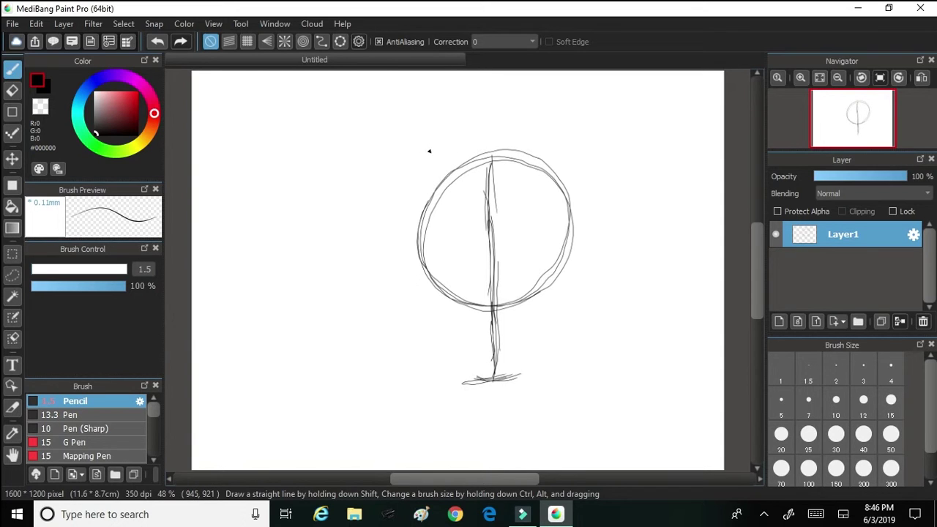
Sketch both sides of the face from the circle's edges down, tapering the jaw into the chin.
drag(411, 246, 428, 307)
drag(417, 267, 437, 325)
drag(417, 247, 436, 322)
drag(574, 281, 571, 296)
drag(575, 230, 557, 322)
drag(573, 249, 559, 319)
drag(420, 268, 493, 384)
drag(569, 308, 500, 380)
Reinforce the skull outline with additional strokes around the circle's top and sides.
drag(417, 265, 460, 170)
mouse_move(461, 170)
mouse_down()
mouse_move(528, 149)
mouse_move(569, 180)
mouse_up()
mouse_move(570, 181)
mouse_down()
mouse_move(587, 236)
mouse_move(557, 173)
mouse_up()
mouse_move(574, 206)
mouse_down()
mouse_move(528, 159)
mouse_move(456, 191)
mouse_up()
mouse_move(520, 151)
mouse_down()
mouse_move(429, 255)
mouse_move(429, 275)
mouse_up()
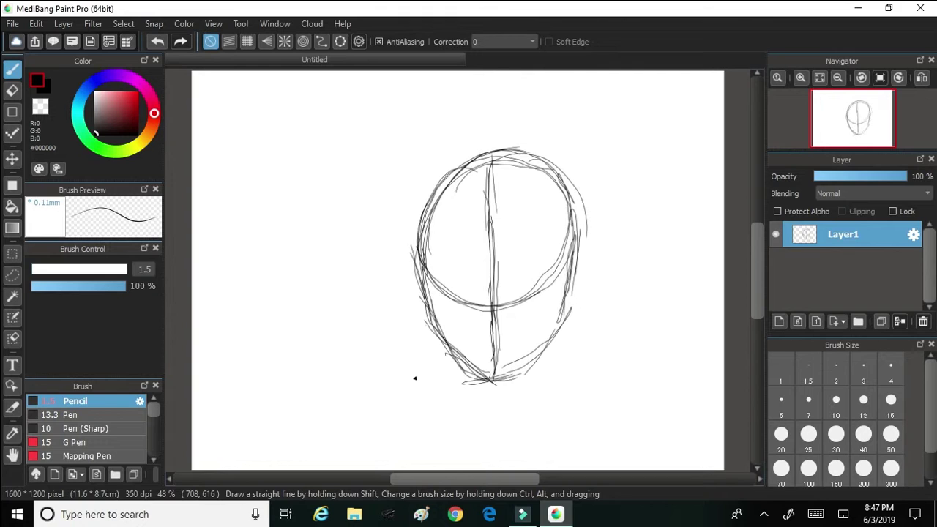
Sketch a horizontal eye guideline across the lower part of the circle, extending past both sides of the face.
mouse_move(417, 278)
mouse_down()
mouse_move(611, 272)
mouse_move(573, 269)
mouse_move(585, 272)
mouse_up()
drag(385, 284, 591, 268)
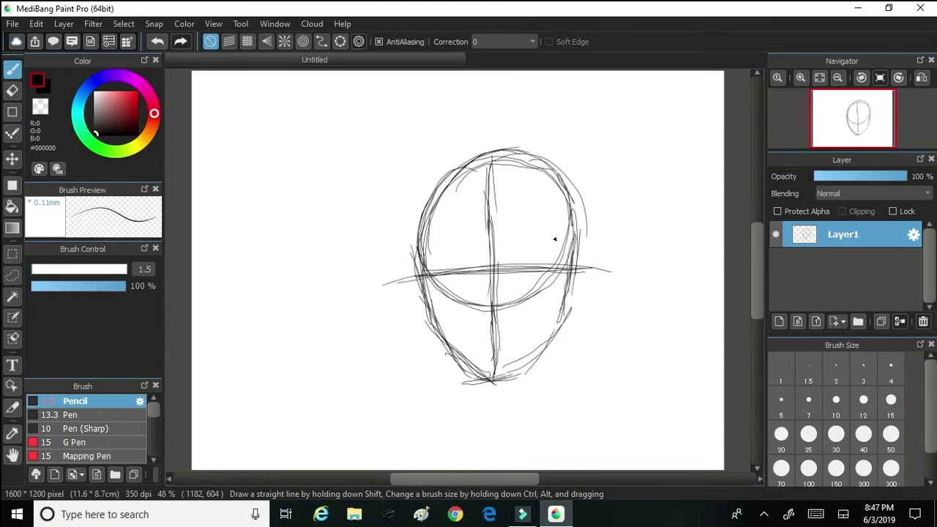
mouse_move(536, 224)
mouse_down()
mouse_move(504, 244)
mouse_move(521, 247)
mouse_move(470, 271)
mouse_up()
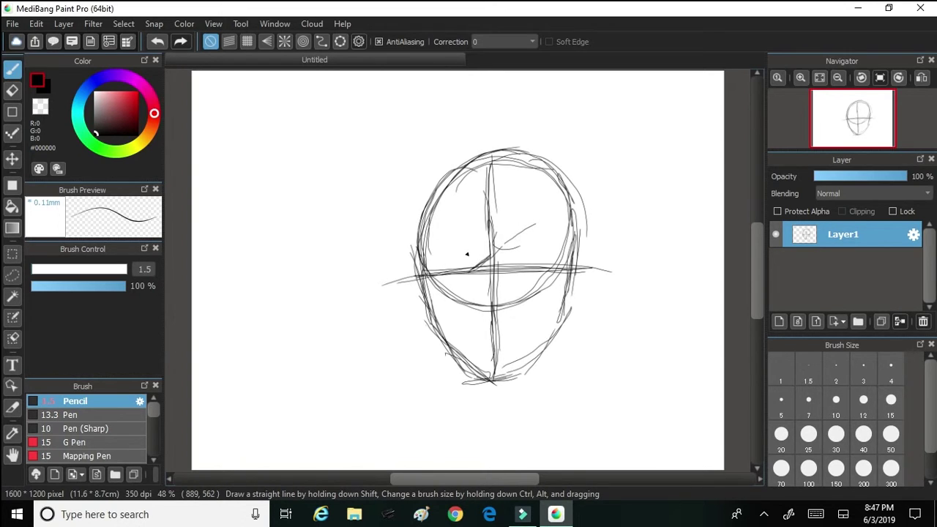
click(157, 41)
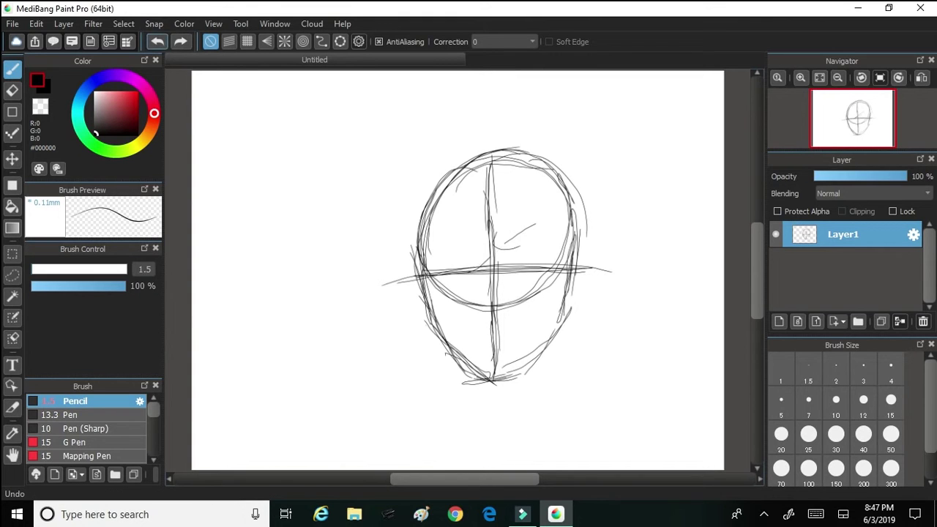
click(157, 41)
click(157, 41)
Sketch a second horizontal guideline across the face just below the circle.
drag(476, 324, 569, 319)
drag(446, 335, 529, 317)
mouse_move(426, 323)
mouse_down()
mouse_move(572, 316)
mouse_move(556, 319)
mouse_up()
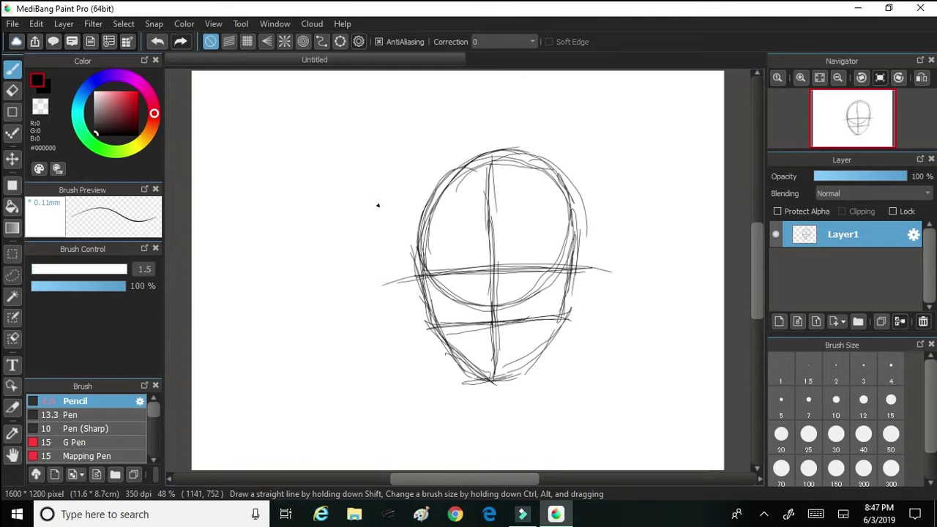
Try out a further guideline and short marks between the lower guideline and the chin, and undo them.
drag(570, 337, 456, 349)
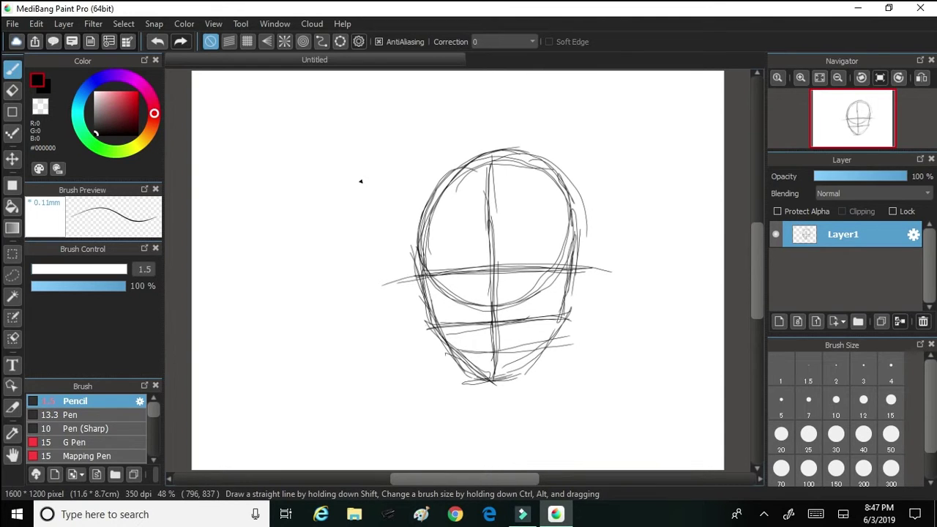
click(157, 41)
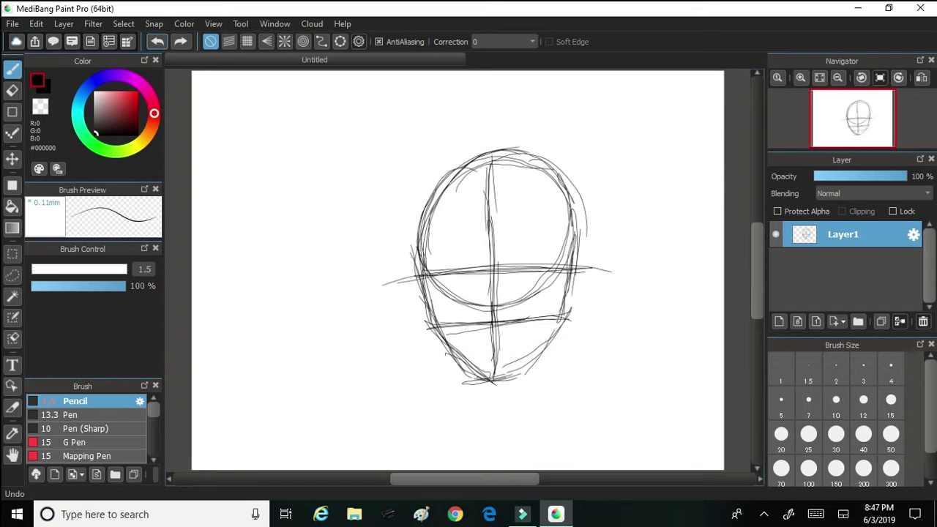
mouse_move(487, 344)
mouse_down()
mouse_move(511, 346)
mouse_move(535, 324)
mouse_move(463, 341)
mouse_up()
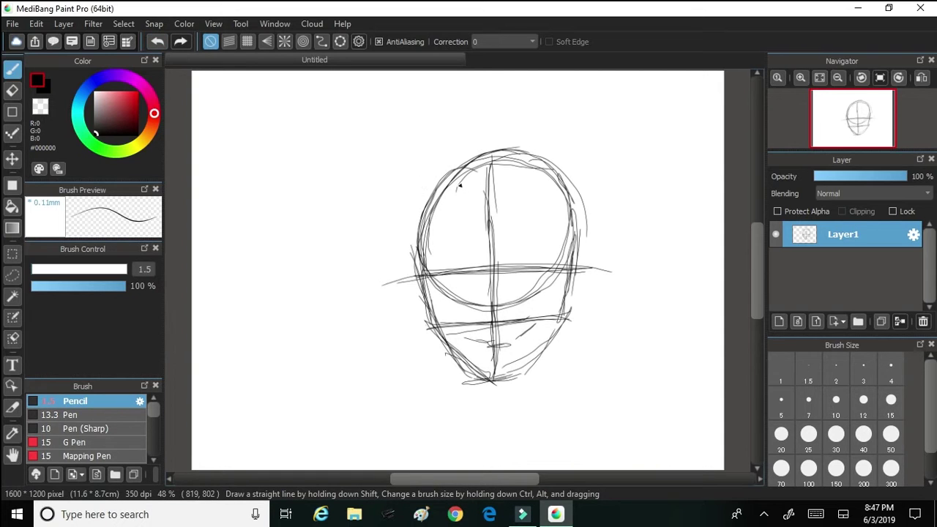
click(157, 42)
click(157, 41)
click(157, 41)
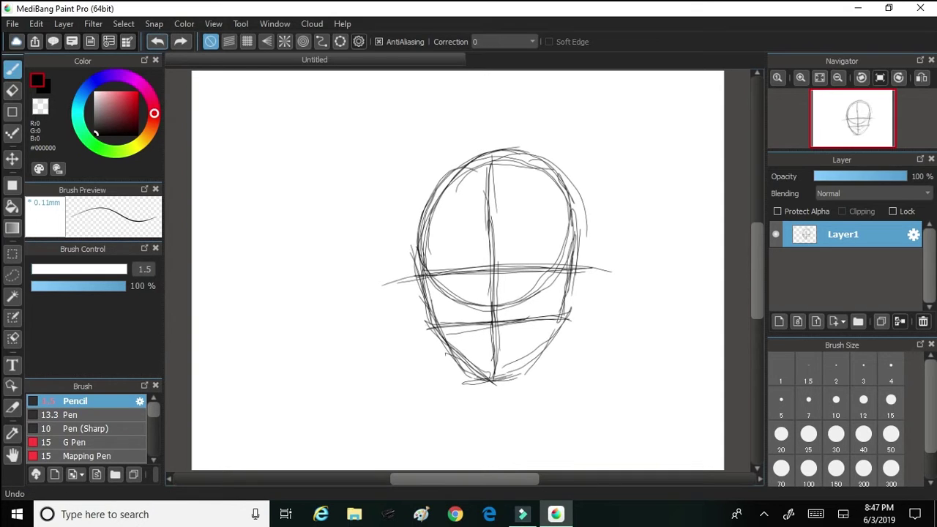
Try out loose curved strokes beside and below the jaw, and undo them all.
drag(371, 366, 412, 388)
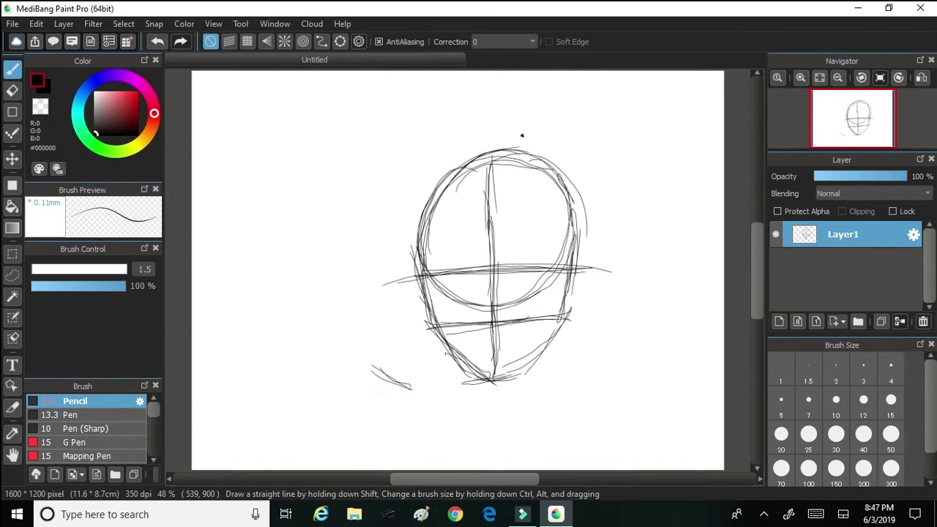
drag(416, 299, 380, 353)
mouse_move(414, 307)
mouse_down()
mouse_move(353, 368)
mouse_move(341, 418)
mouse_up()
drag(525, 394, 384, 431)
drag(526, 371, 356, 427)
drag(571, 346, 432, 423)
drag(548, 356, 476, 400)
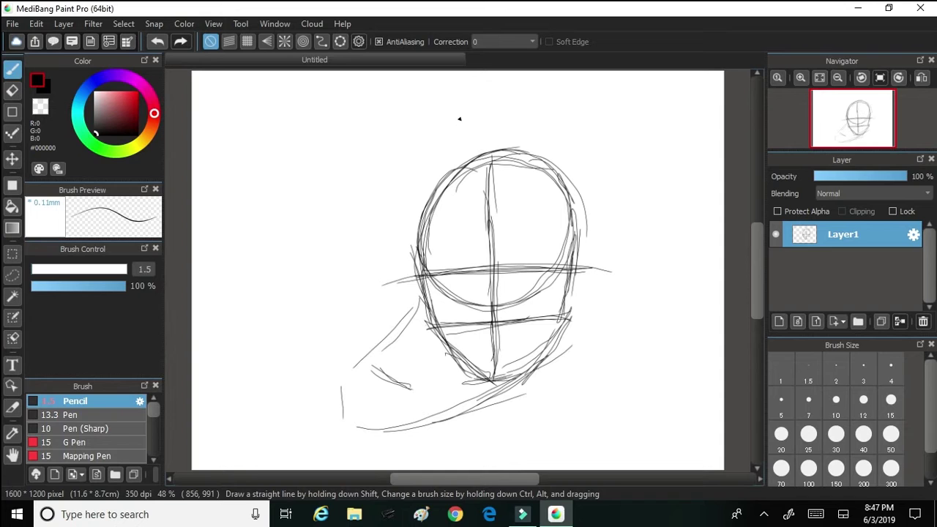
click(156, 42)
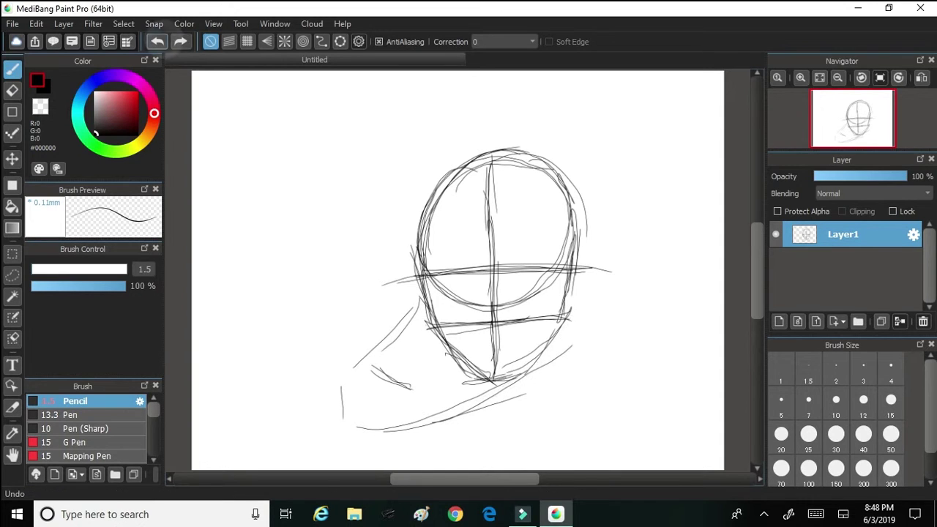
click(157, 42)
click(157, 42)
click(156, 42)
click(156, 41)
click(157, 42)
click(157, 42)
click(156, 41)
click(157, 42)
click(157, 42)
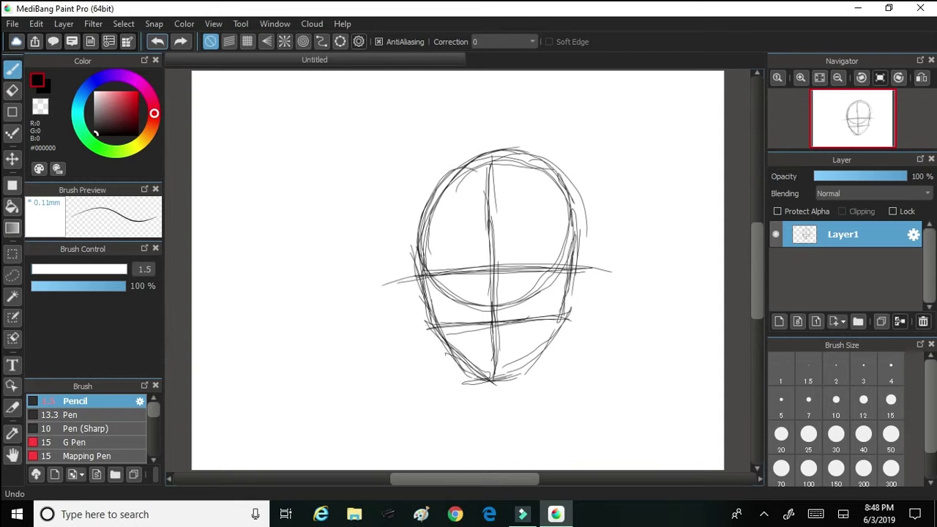
Sketch a large almond-shaped eye outline in the empty area to the left of the head.
drag(845, 133, 816, 183)
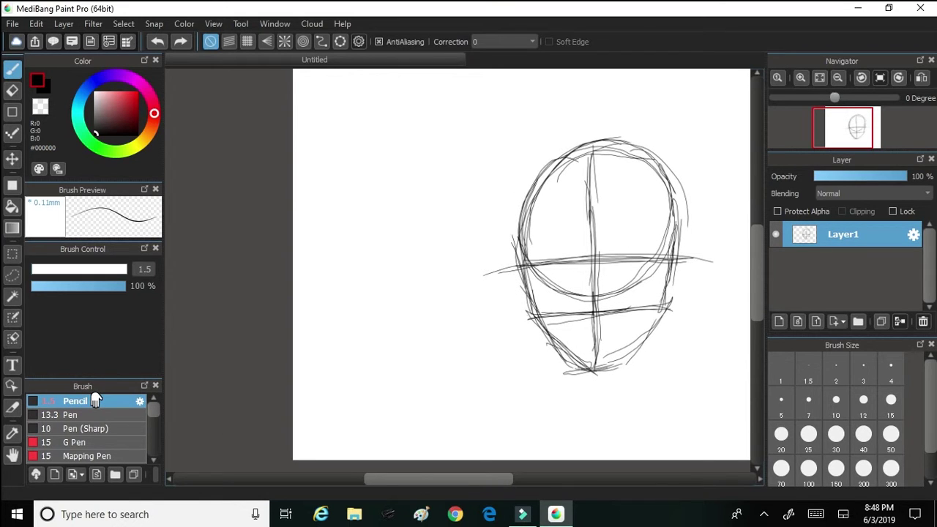
scroll(506, 210, up, 5)
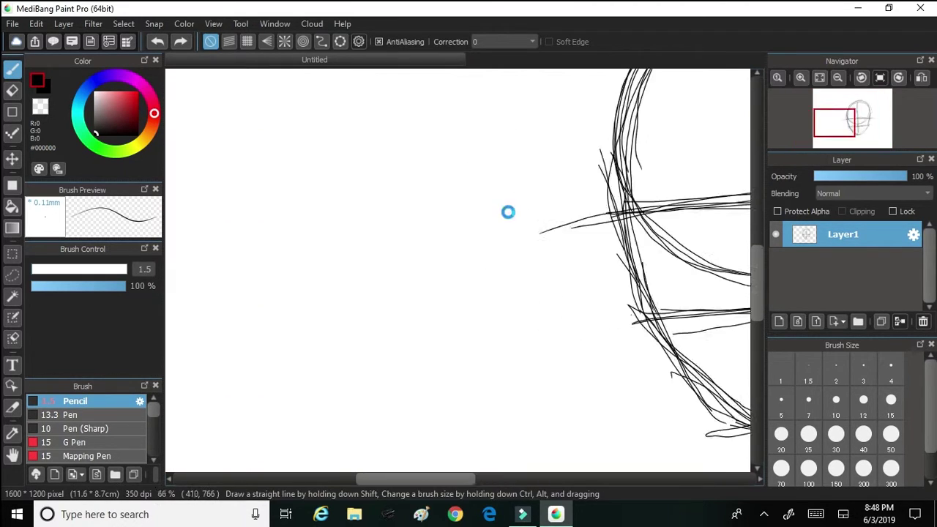
scroll(498, 218, down, 3)
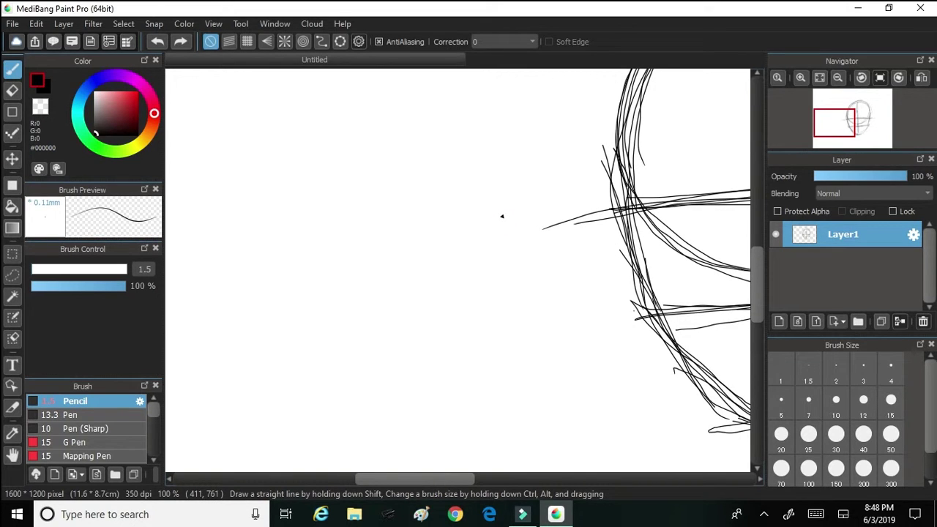
mouse_move(264, 333)
mouse_down()
mouse_move(531, 302)
mouse_move(300, 261)
mouse_up()
mouse_move(360, 252)
mouse_down()
mouse_move(266, 314)
mouse_move(490, 276)
mouse_up()
mouse_move(273, 335)
mouse_down()
mouse_move(528, 296)
mouse_move(350, 359)
mouse_move(399, 362)
mouse_move(487, 335)
mouse_up()
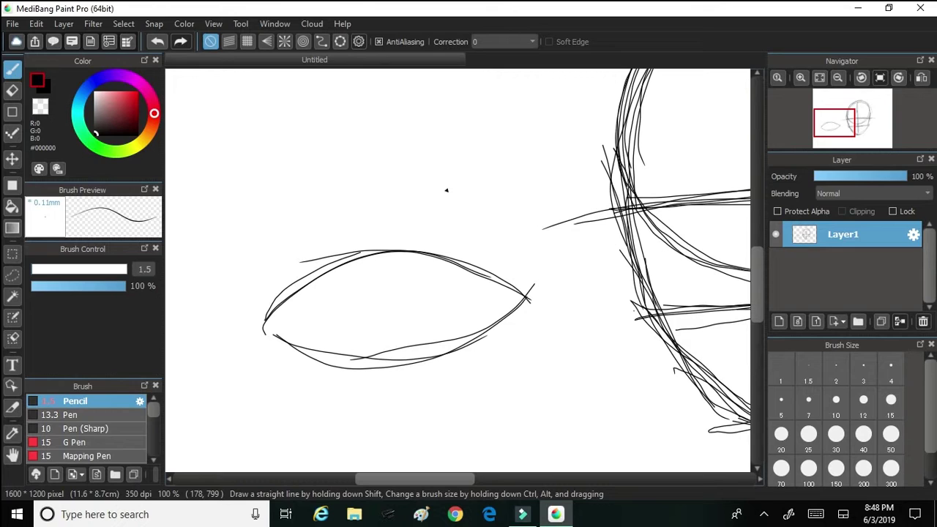
Try out downward-curving lines inside the eye outline, and undo them.
drag(314, 272, 462, 295)
drag(448, 312, 526, 269)
drag(410, 322, 493, 248)
drag(449, 304, 503, 233)
mouse_move(450, 303)
mouse_down()
mouse_move(393, 326)
mouse_move(308, 268)
mouse_move(450, 293)
mouse_move(412, 257)
mouse_up()
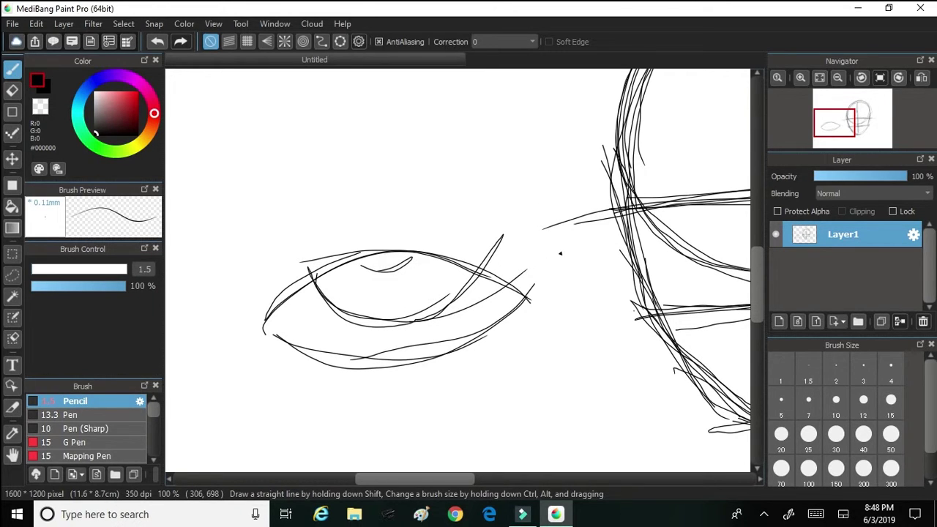
click(156, 41)
click(157, 41)
click(156, 41)
click(156, 42)
Try out arched lines across the lower part of the eye outline, and undo them.
mouse_move(302, 386)
mouse_down()
mouse_move(517, 349)
mouse_move(311, 383)
mouse_up()
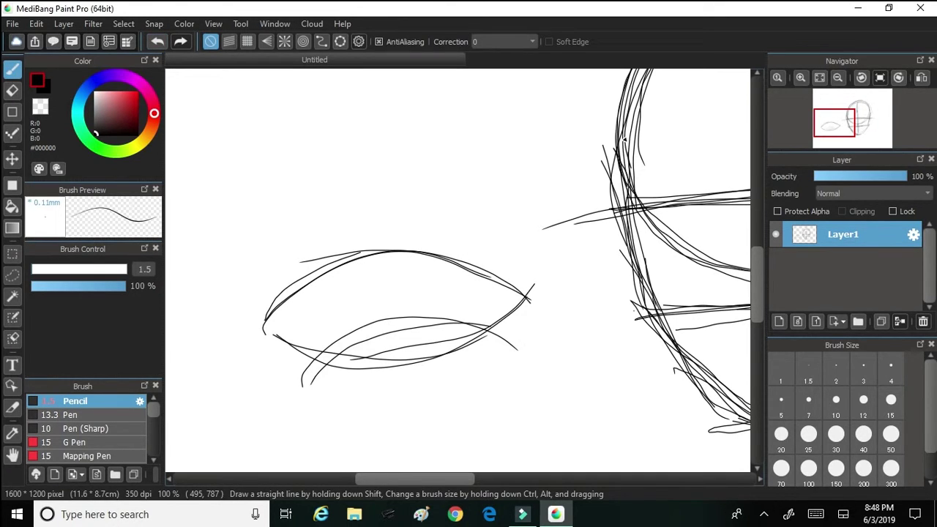
click(156, 41)
click(157, 42)
key(ctrl+z)
key(ctrl+y)
Try out a small round iris with inner details and surrounding marks inside the eye outline, and undo it.
mouse_move(383, 311)
mouse_down()
mouse_move(368, 314)
mouse_move(370, 288)
mouse_move(414, 288)
mouse_move(376, 327)
mouse_move(395, 298)
mouse_up()
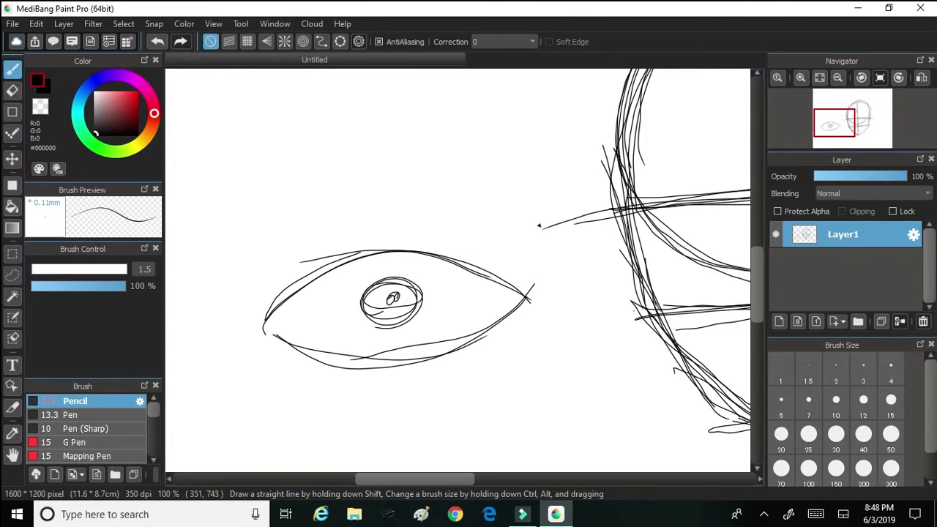
mouse_move(438, 284)
mouse_down()
mouse_move(453, 305)
mouse_move(398, 332)
mouse_up()
mouse_move(353, 278)
mouse_down()
mouse_move(359, 323)
mouse_move(378, 265)
mouse_up()
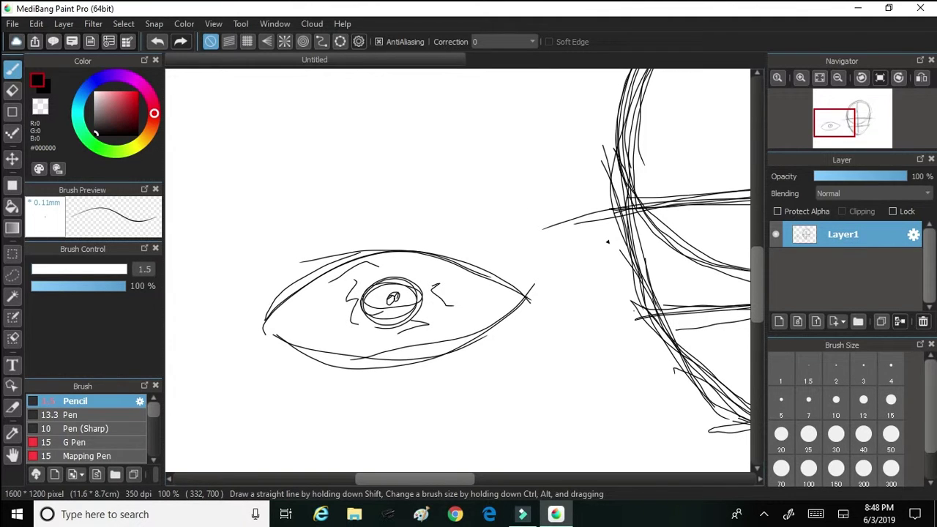
click(157, 41)
click(157, 41)
click(157, 41)
click(156, 41)
click(157, 41)
click(156, 41)
click(157, 41)
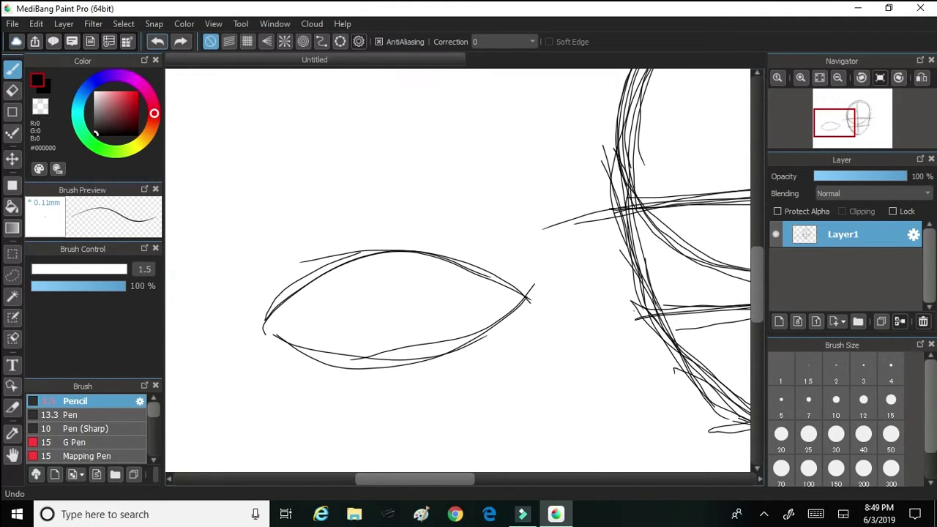
Try out a large round iris inside the eye outline, built from layered curved strokes on both sides.
mouse_move(329, 271)
mouse_down()
mouse_move(341, 374)
mouse_move(327, 292)
mouse_up()
mouse_move(342, 265)
mouse_down()
mouse_move(333, 287)
mouse_move(352, 357)
mouse_up()
mouse_move(320, 307)
mouse_down()
mouse_move(365, 362)
mouse_move(357, 253)
mouse_up()
mouse_move(355, 256)
mouse_down()
mouse_move(367, 368)
mouse_move(346, 264)
mouse_move(337, 362)
mouse_up()
mouse_move(330, 332)
mouse_down()
mouse_move(331, 294)
mouse_move(356, 259)
mouse_up()
mouse_move(339, 283)
mouse_down()
mouse_move(329, 366)
mouse_move(370, 380)
mouse_up()
drag(462, 326, 460, 263)
mouse_move(442, 363)
mouse_down()
mouse_move(452, 257)
mouse_move(451, 277)
mouse_up()
drag(436, 258, 469, 297)
drag(452, 349, 469, 291)
drag(444, 352, 465, 272)
drag(347, 282, 352, 347)
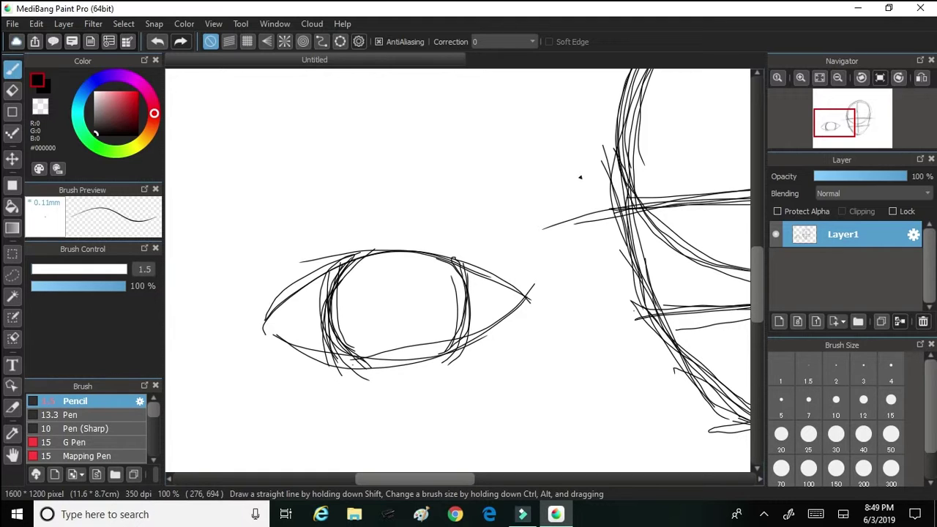
drag(341, 271, 342, 357)
drag(366, 245, 357, 368)
drag(470, 300, 462, 257)
Try out reinforcing strokes along the upper and lower eyelids, extending past both corners of the eye study.
mouse_move(266, 321)
mouse_down()
mouse_move(407, 267)
mouse_move(436, 274)
mouse_up()
mouse_move(258, 299)
mouse_down()
mouse_move(352, 256)
mouse_move(505, 257)
mouse_up()
drag(520, 293, 360, 254)
drag(498, 272, 419, 254)
drag(247, 322, 395, 246)
drag(254, 322, 438, 246)
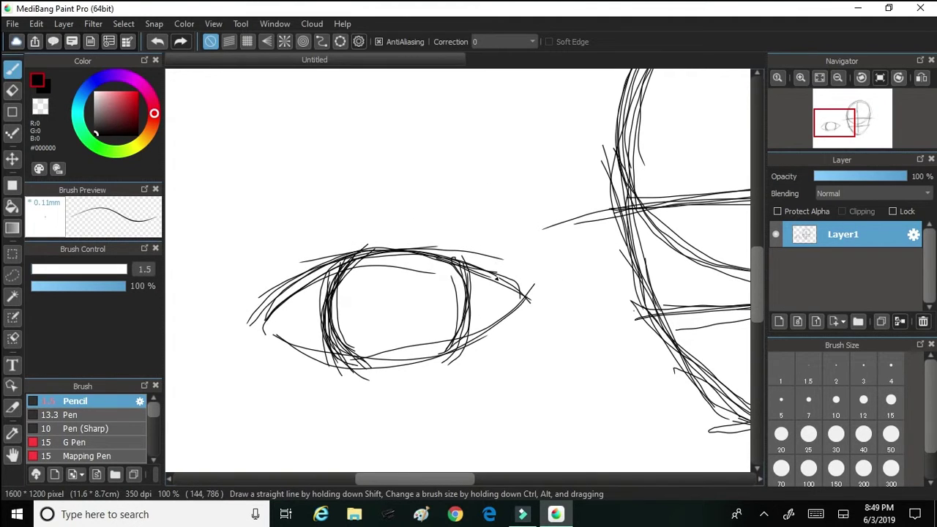
drag(259, 308, 495, 325)
drag(529, 285, 353, 349)
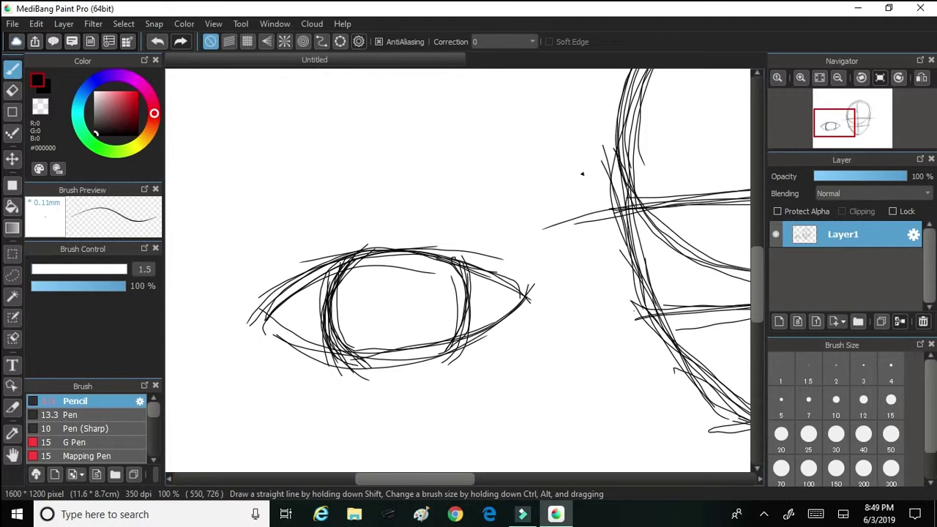
Try out a small scribbled pupil in the center of the iris and an angled eyebrow outline above the eye.
mouse_move(390, 307)
mouse_down()
mouse_move(396, 295)
mouse_move(384, 315)
mouse_move(398, 294)
mouse_move(386, 310)
mouse_up()
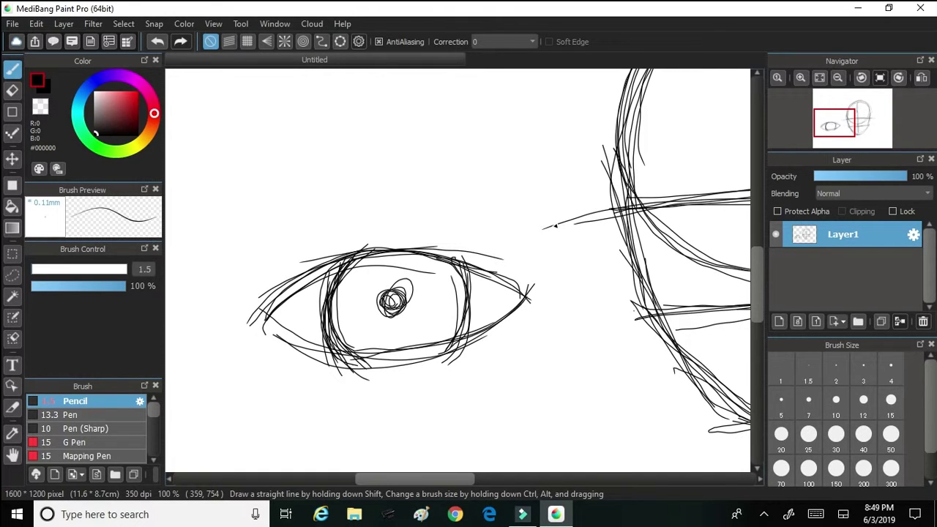
mouse_move(268, 209)
mouse_down()
mouse_move(262, 241)
mouse_move(380, 199)
mouse_move(518, 229)
mouse_move(300, 204)
mouse_move(395, 176)
mouse_up()
drag(394, 167, 530, 219)
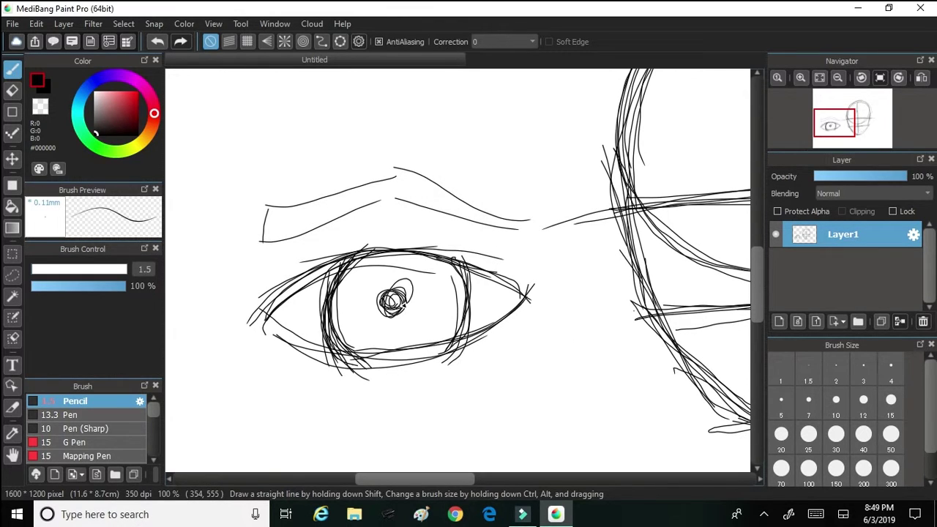
Undo the eyebrow, pupil and eyelid strokes, and most of the iris strokes in the eye study.
click(156, 42)
click(156, 41)
click(156, 41)
click(156, 42)
click(157, 42)
click(157, 41)
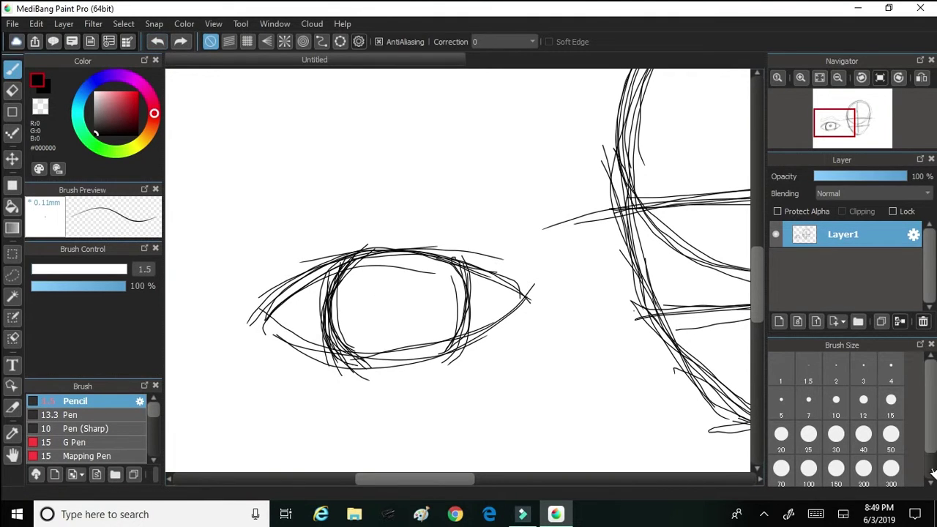
key(ctrl+z)
key(ctrl+z)
key(ctrl+z)
key(ctrl+z)
key(ctrl+z)
key(ctrl+z)
key(ctrl+z)
key(ctrl+z)
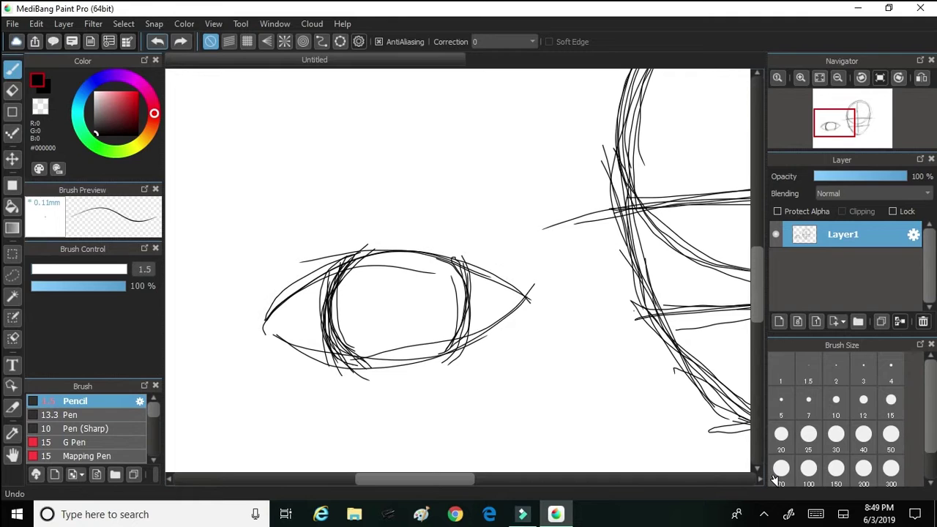
key(ctrl+z)
key(ctrl+z)
key(ctrl+z)
key(ctrl+z)
key(ctrl+z)
key(ctrl+z)
key(ctrl+z)
key(ctrl+z)
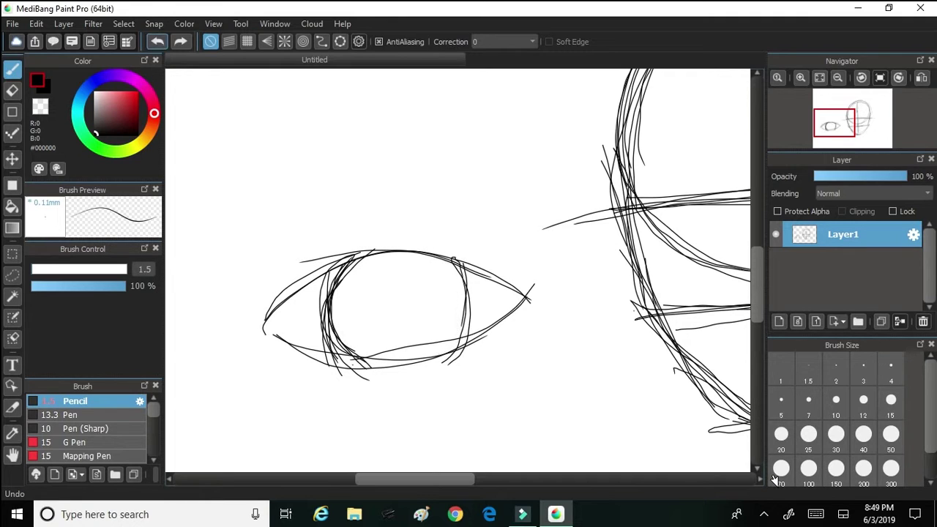
key(ctrl+z)
key(ctrl+z)
key(ctrl+z)
key(ctrl+z)
key(ctrl+z)
key(ctrl+z)
key(ctrl+z)
key(ctrl+z)
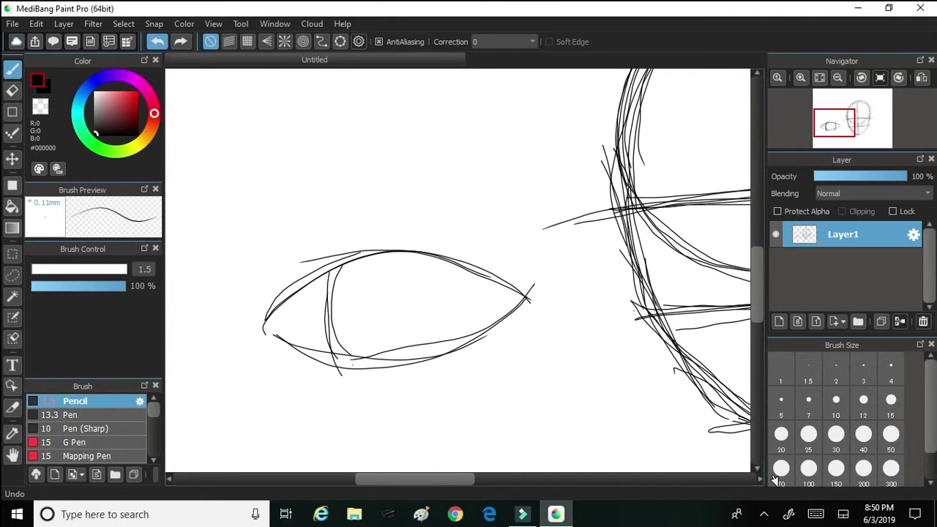
Undo the remaining strokes of the large eye study beside the head, including its almond-shaped outline.
key(ctrl+z)
key(ctrl+z)
key(ctrl+z)
key(ctrl+z)
key(ctrl+z)
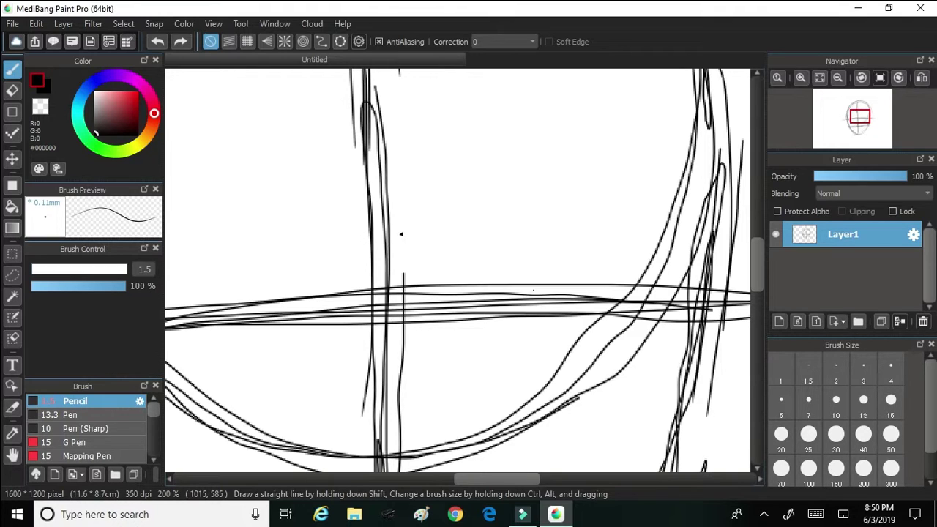
Sketch an almond-shaped eye on the head's eye line, to the right of the vertical center line.
drag(488, 244, 420, 301)
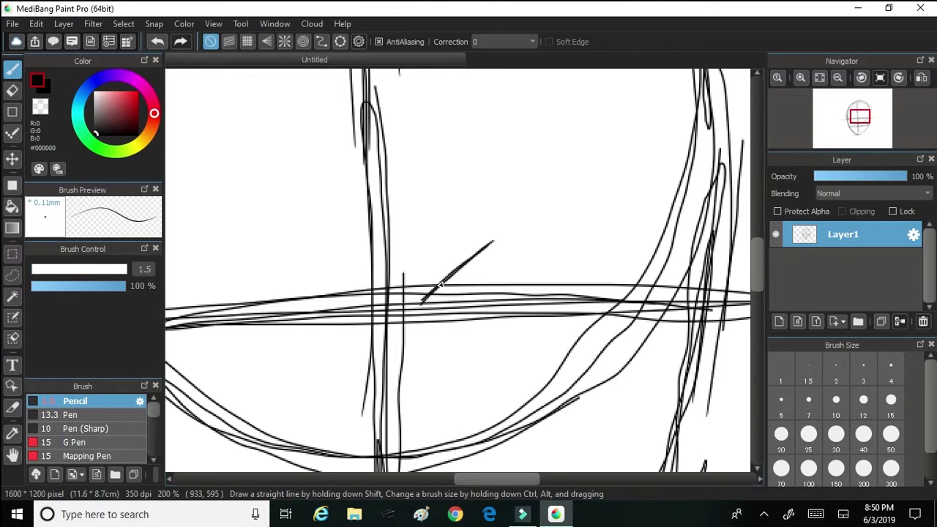
mouse_move(489, 242)
mouse_down()
mouse_move(539, 240)
mouse_move(673, 313)
mouse_up()
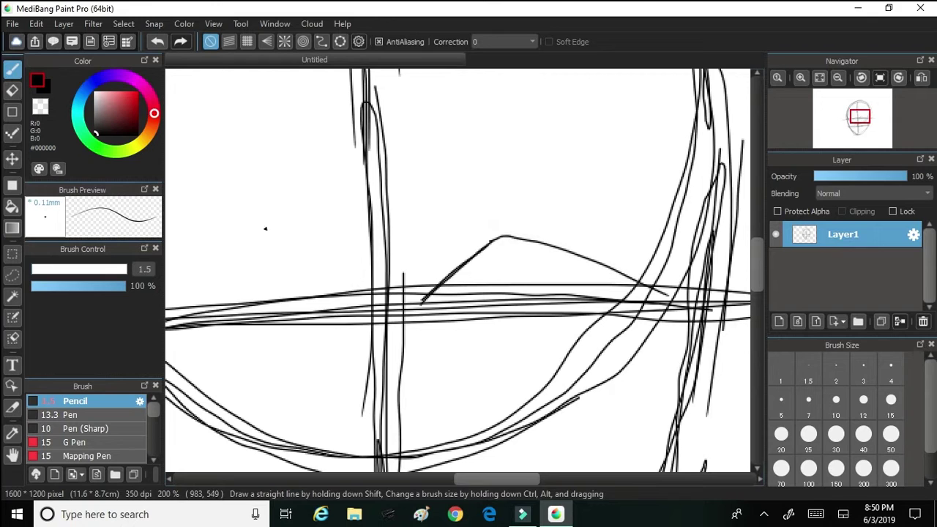
drag(483, 243, 656, 288)
mouse_move(430, 301)
mouse_down()
mouse_move(527, 230)
mouse_move(666, 298)
mouse_up()
drag(438, 308, 648, 331)
drag(679, 302, 502, 326)
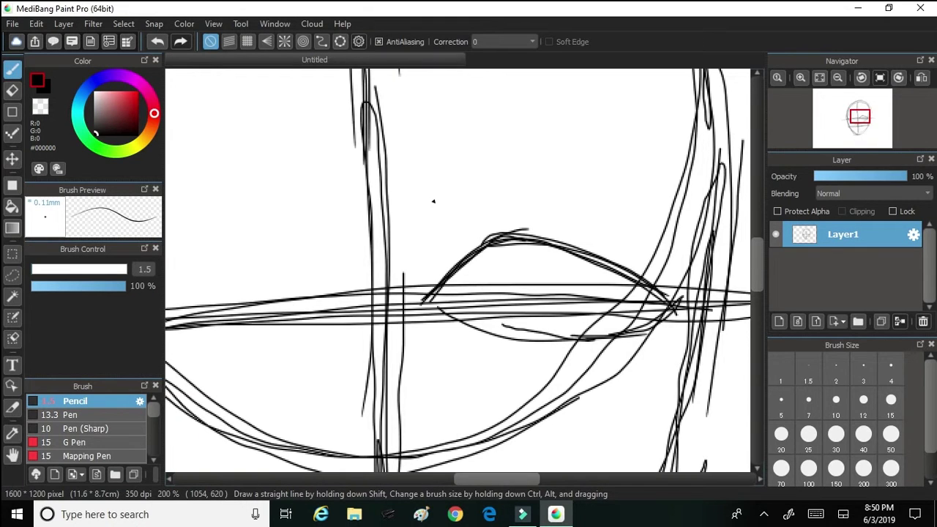
Sketch a matching almond-shaped eye on the eye line, to the left of the vertical center line.
scroll(433, 201, left, 5)
drag(539, 303, 555, 320)
drag(465, 253, 547, 308)
drag(479, 259, 572, 326)
mouse_move(474, 270)
mouse_down()
mouse_move(558, 314)
mouse_move(572, 311)
mouse_up()
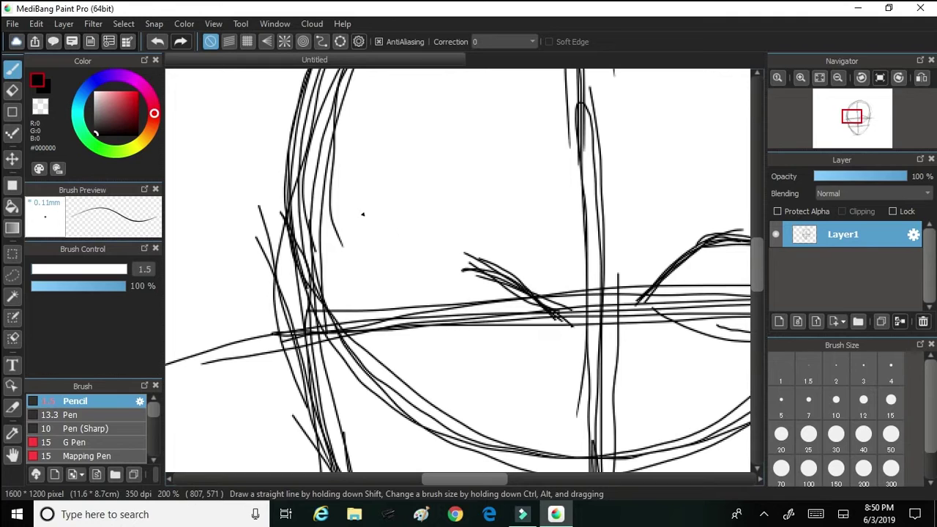
drag(344, 315, 475, 258)
mouse_move(340, 329)
mouse_down()
mouse_move(393, 282)
mouse_move(468, 254)
mouse_up()
drag(362, 315, 494, 245)
mouse_move(349, 322)
mouse_down()
mouse_move(505, 358)
mouse_move(561, 314)
mouse_up()
mouse_move(500, 356)
mouse_down()
mouse_move(401, 351)
mouse_move(511, 347)
mouse_move(353, 332)
mouse_move(450, 255)
mouse_up()
drag(386, 297, 416, 274)
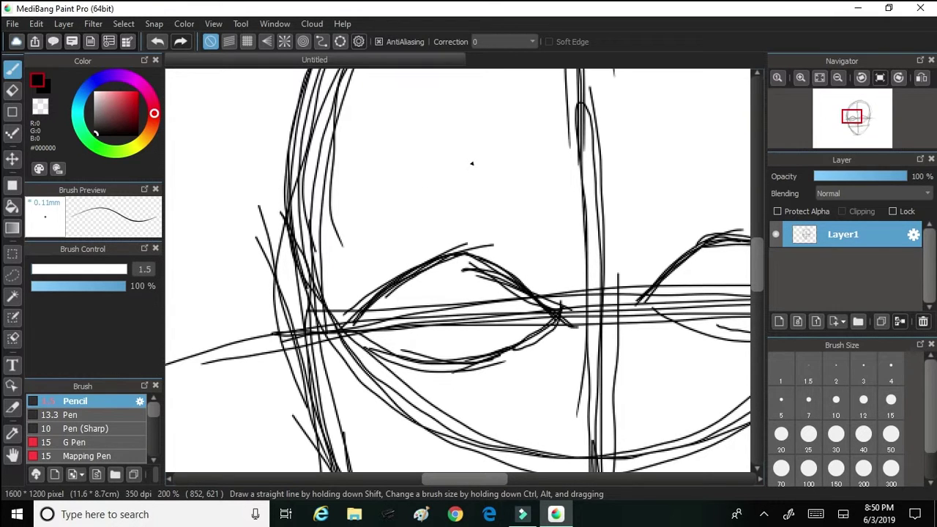
Try out a short curved nose mark on each side of the center line just above the lower guideline, and undo both.
scroll(547, 249, up, 2)
scroll(487, 226, down, 5)
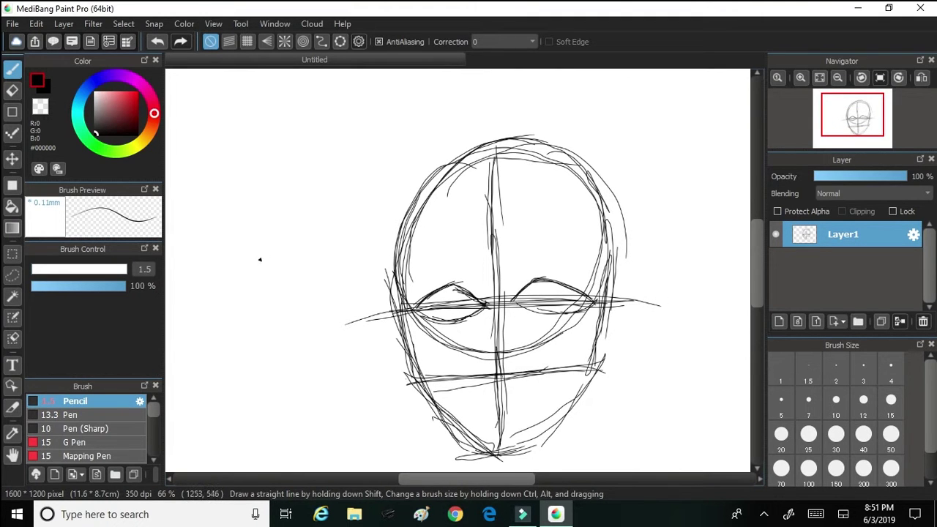
scroll(176, 262, down, 5)
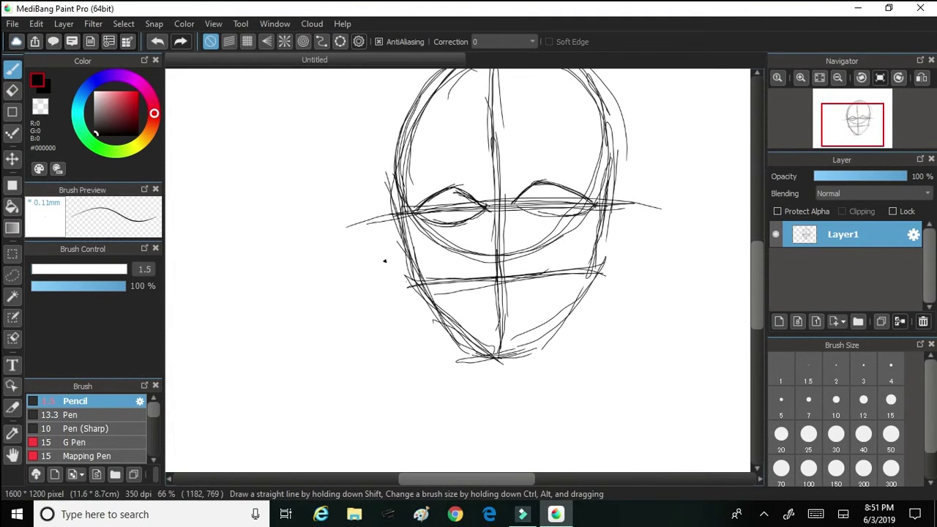
scroll(410, 258, up, 3)
scroll(450, 246, down, 3)
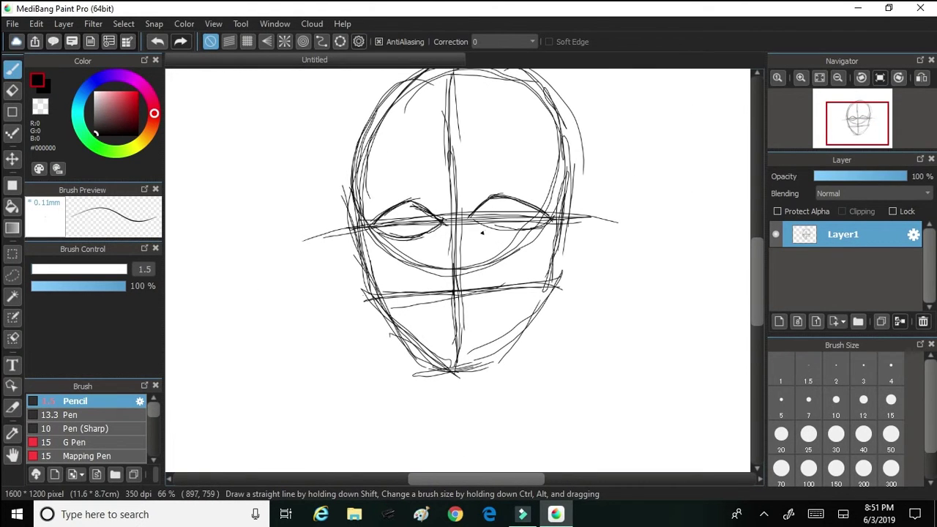
scroll(485, 236, up, 1)
scroll(485, 236, up, 2)
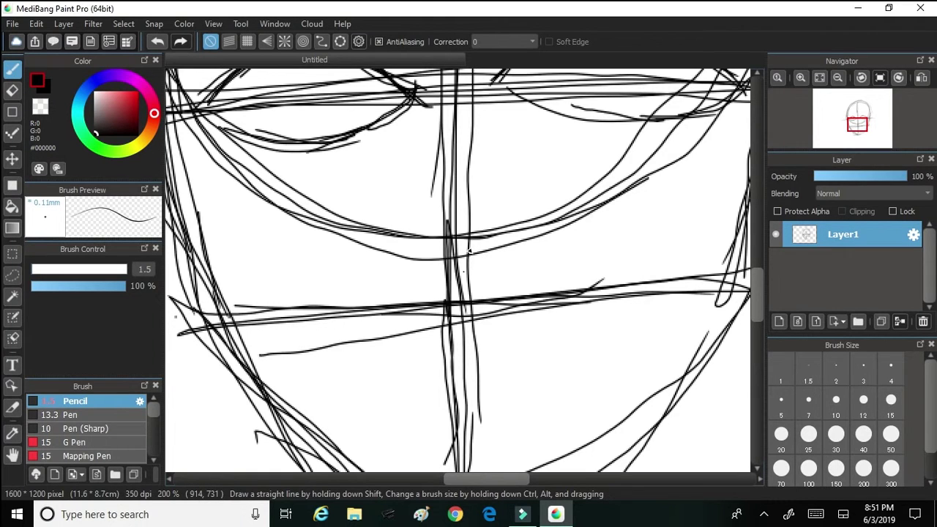
scroll(469, 252, up, 1)
scroll(490, 273, down, 1)
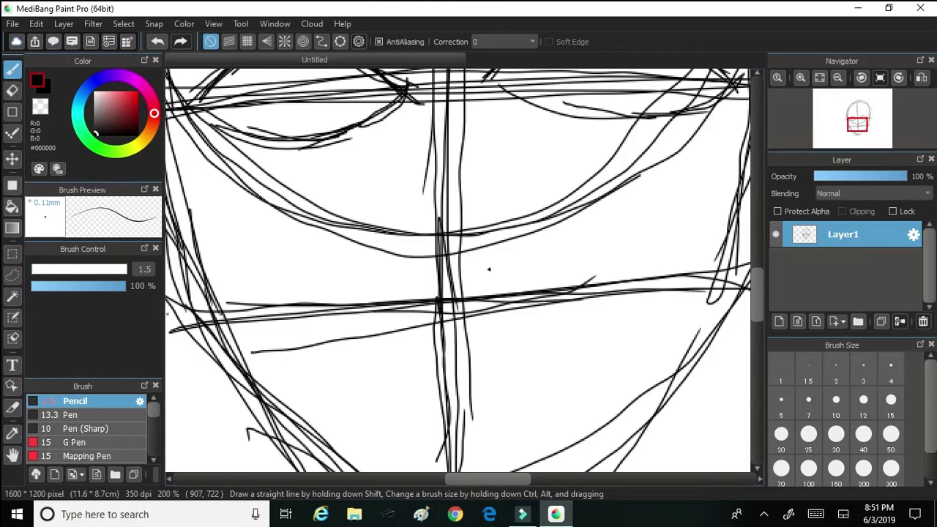
drag(495, 256, 463, 297)
drag(385, 256, 435, 299)
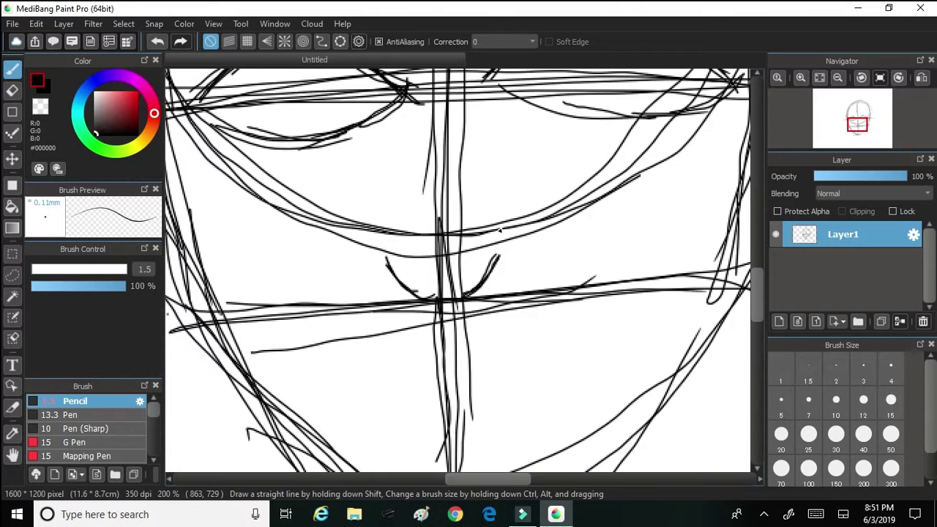
click(157, 41)
click(156, 41)
click(156, 41)
click(157, 41)
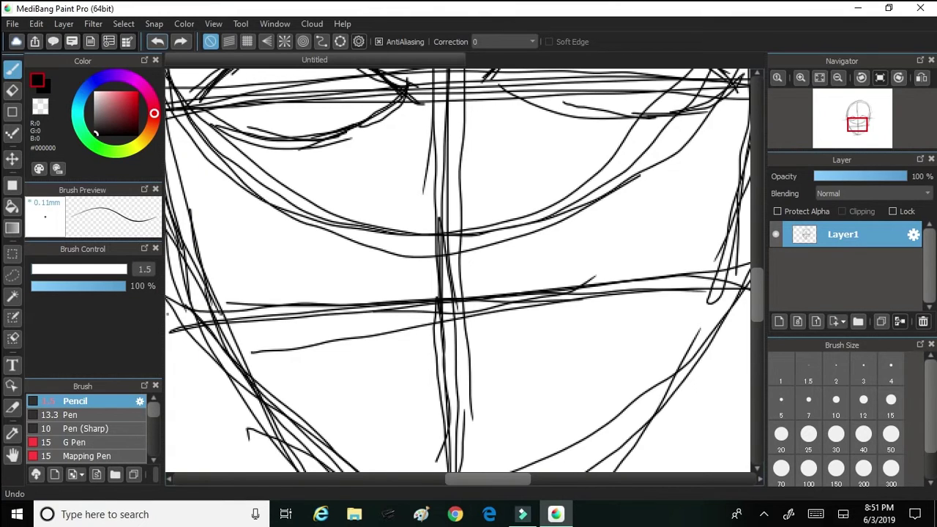
Sketch a small, thick upward-curving nose base where the vertical center line meets the lower horizontal guideline.
scroll(437, 234, up, 1)
scroll(512, 224, up, 1)
scroll(512, 223, down, 2)
scroll(512, 224, up, 2)
scroll(512, 227, up, 1)
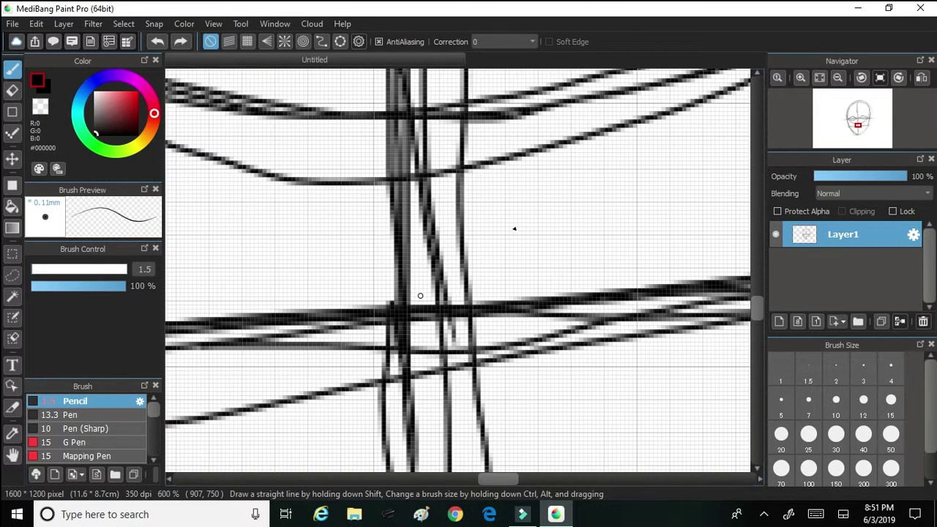
drag(523, 243, 485, 303)
drag(547, 227, 479, 305)
drag(528, 242, 483, 298)
drag(546, 227, 480, 297)
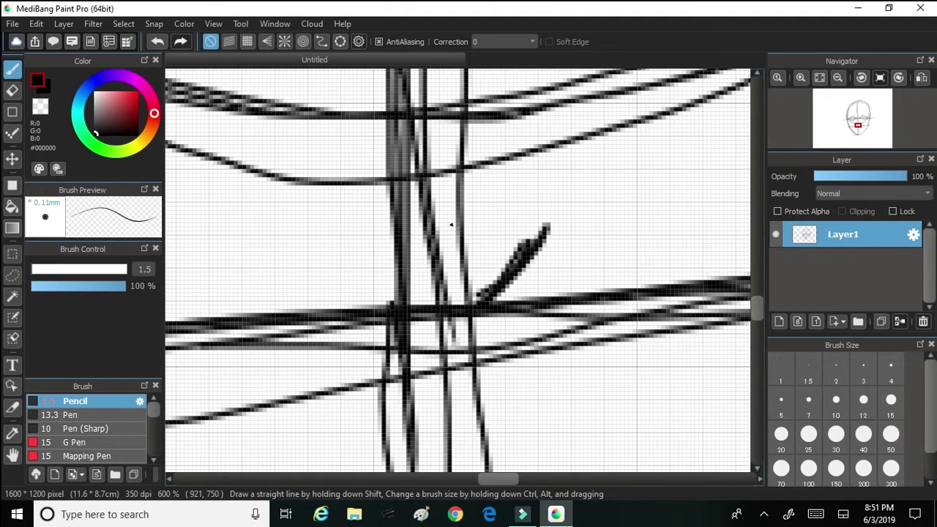
mouse_move(287, 235)
mouse_down()
mouse_move(340, 311)
mouse_move(289, 237)
mouse_move(352, 308)
mouse_move(316, 288)
mouse_move(278, 238)
mouse_move(376, 314)
mouse_move(525, 234)
mouse_up()
mouse_move(510, 272)
mouse_down()
mouse_move(527, 230)
mouse_move(469, 296)
mouse_up()
drag(300, 252, 458, 310)
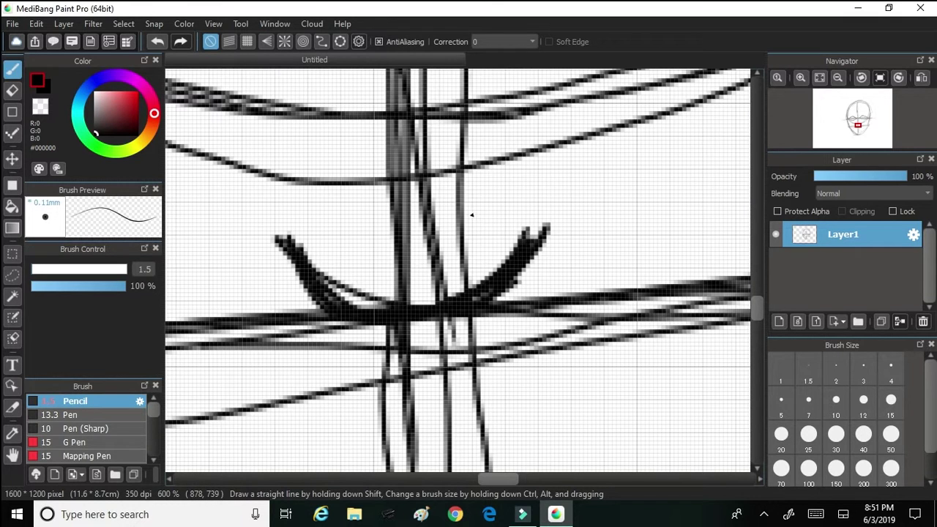
Add short curved nose-bridge marks on both sides of the center line, between the two eyes.
scroll(522, 198, down, 2)
scroll(523, 237, up, 3)
scroll(525, 244, down, 4)
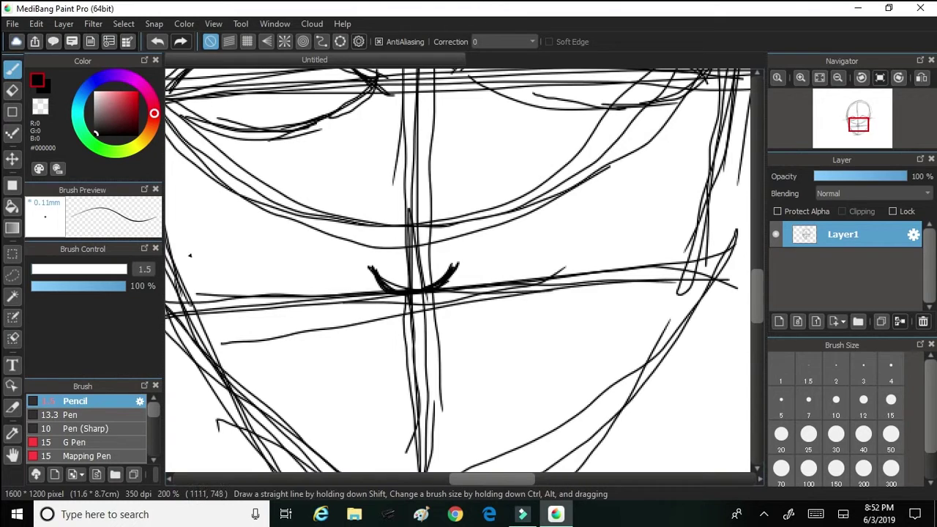
scroll(180, 241, up, 5)
scroll(175, 261, down, 1)
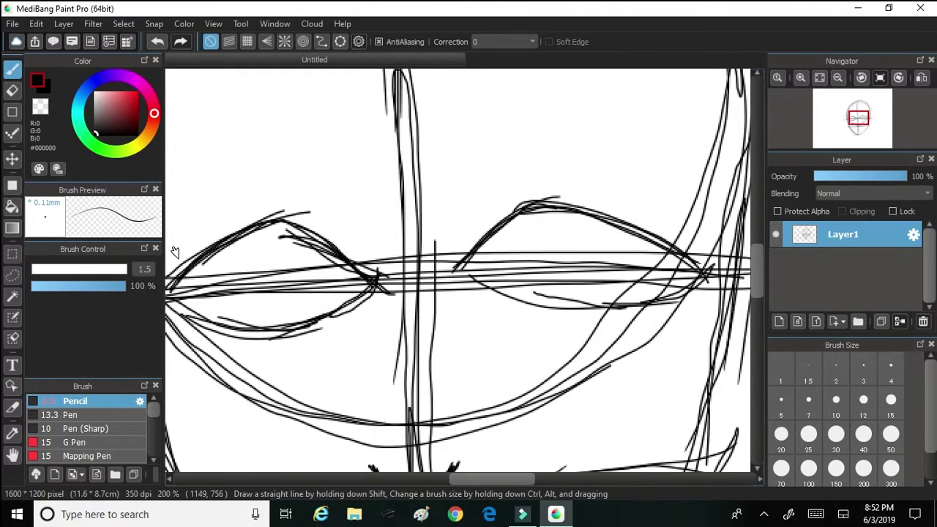
scroll(495, 261, up, 2)
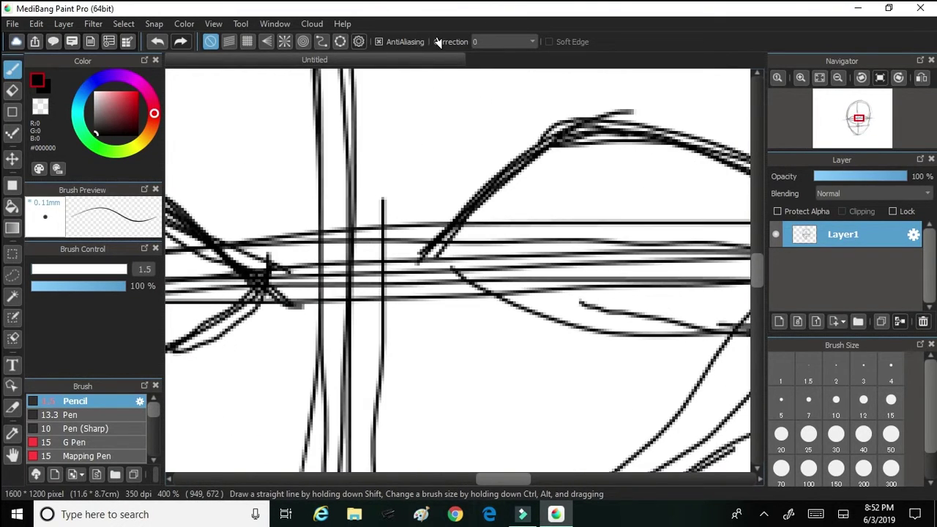
scroll(458, 270, left, 2)
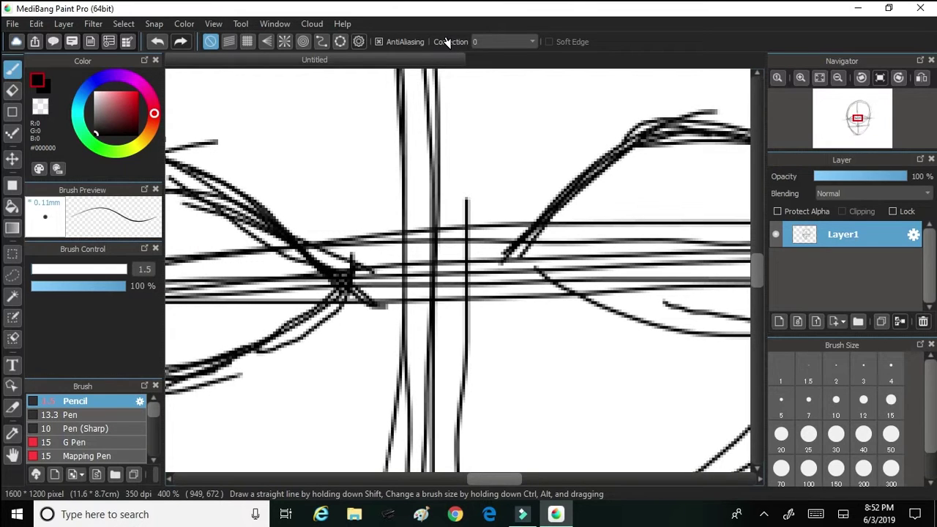
scroll(457, 208, down, 2)
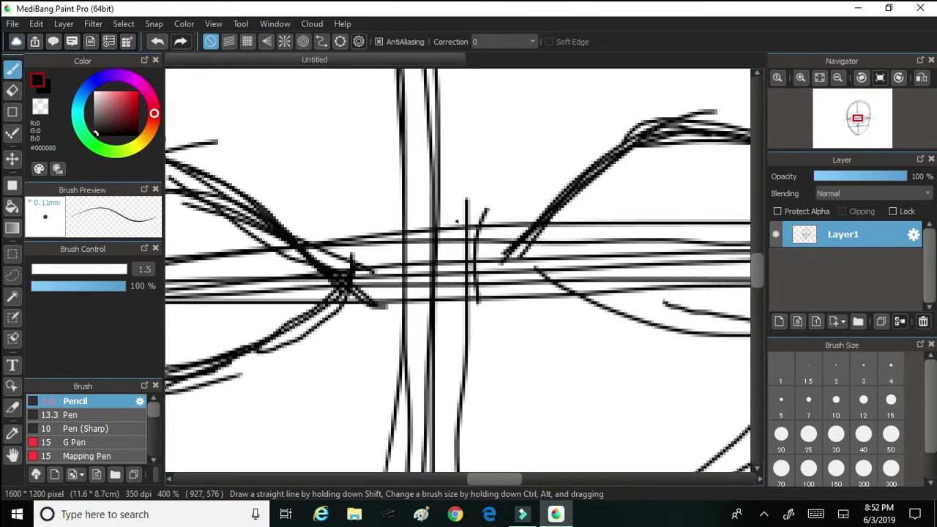
scroll(437, 169, down, 3)
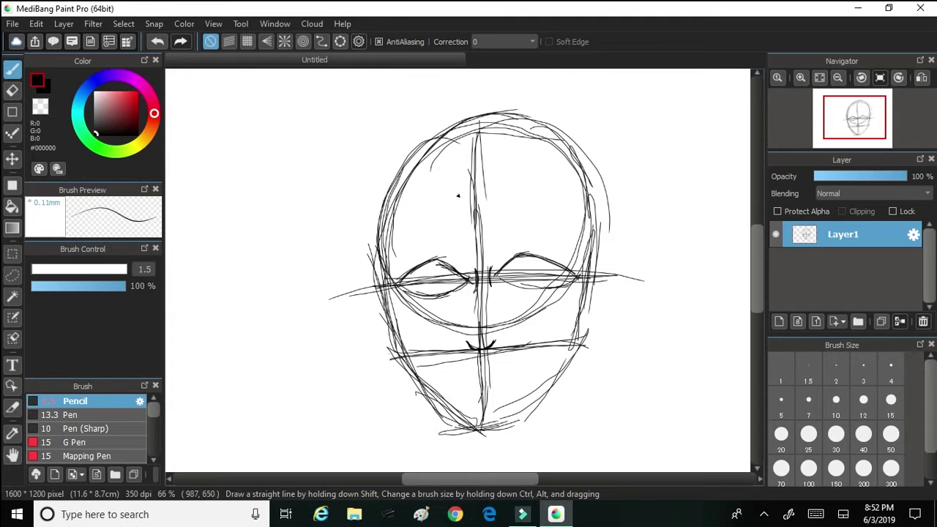
Sketch two hourglass shapes side by side in the empty area left of the head, a small one and a taller one.
drag(490, 479, 434, 480)
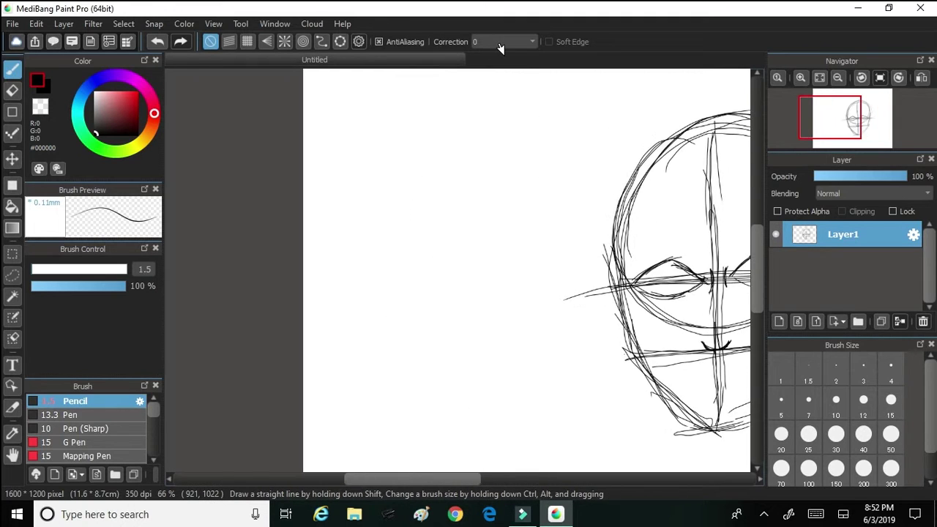
scroll(446, 381, up, 2)
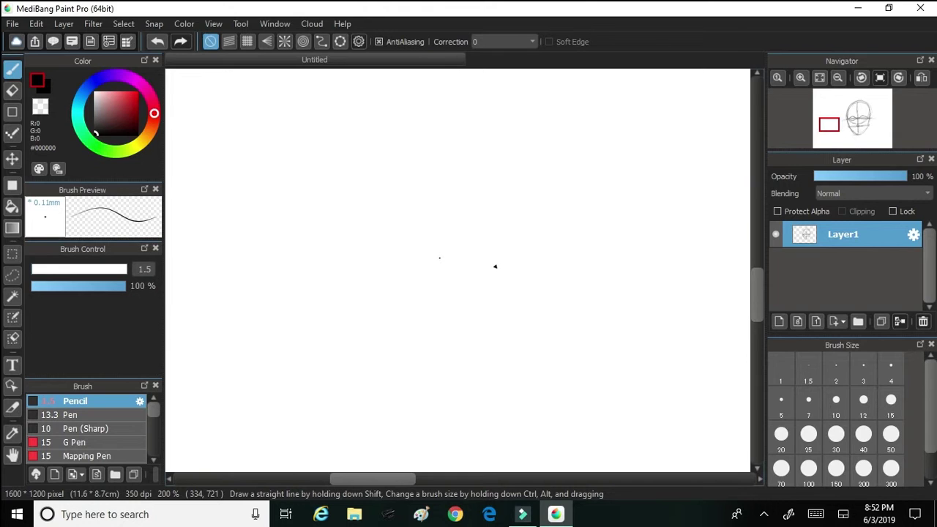
mouse_move(555, 181)
mouse_down()
mouse_move(643, 169)
mouse_move(584, 269)
mouse_move(630, 272)
mouse_up()
mouse_move(567, 269)
mouse_down()
mouse_move(663, 267)
mouse_move(589, 275)
mouse_move(640, 197)
mouse_up()
mouse_move(572, 270)
mouse_down()
mouse_move(640, 196)
mouse_move(584, 253)
mouse_move(645, 163)
mouse_up()
drag(568, 269, 642, 169)
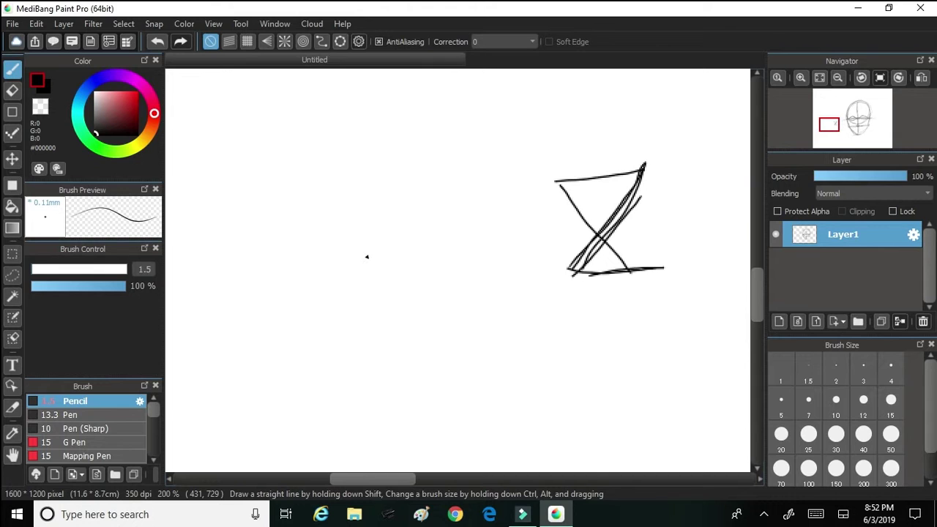
mouse_move(381, 189)
mouse_down()
mouse_move(439, 182)
mouse_move(317, 365)
mouse_up()
mouse_move(390, 245)
mouse_down()
mouse_move(327, 377)
mouse_move(368, 386)
mouse_move(436, 372)
mouse_move(386, 236)
mouse_move(383, 178)
mouse_move(398, 335)
mouse_up()
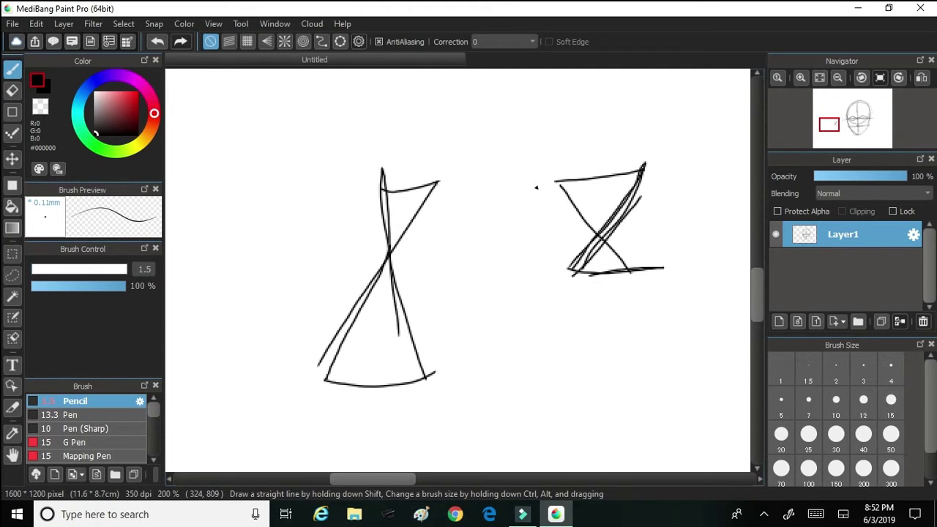
Undo all strokes of the two hourglass shapes beside the head so that area is blank.
click(157, 42)
click(156, 42)
click(156, 42)
click(157, 42)
click(157, 42)
click(156, 42)
click(156, 41)
click(157, 42)
click(156, 42)
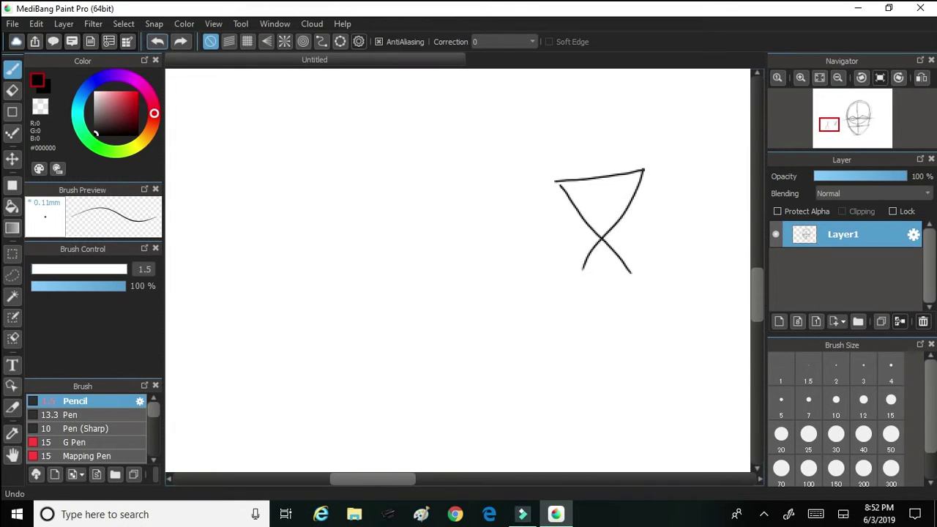
click(156, 42)
click(156, 42)
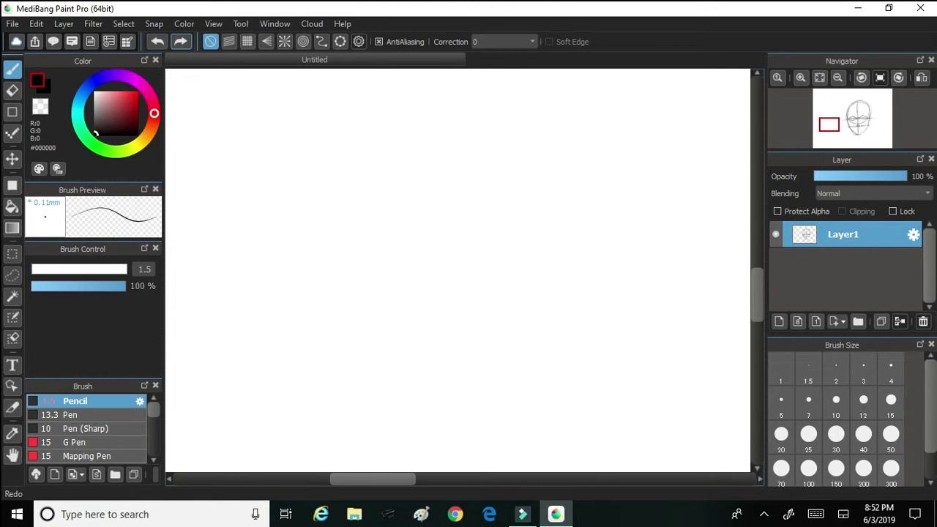
Sketch a tall, narrow hourglass nose guide in the empty area, with a short top, long lower section and wide horizontal base line.
drag(493, 217, 471, 269)
mouse_move(451, 209)
mouse_down()
mouse_move(463, 263)
mouse_move(436, 217)
mouse_move(518, 201)
mouse_up()
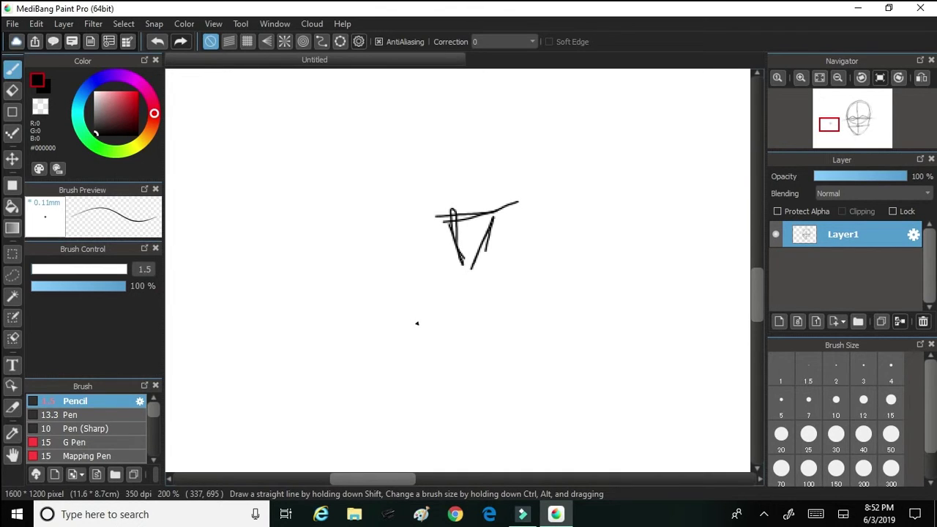
drag(476, 275, 505, 435)
mouse_move(477, 333)
mouse_down()
mouse_move(509, 432)
mouse_move(456, 420)
mouse_up()
drag(469, 266, 462, 387)
drag(469, 290, 457, 397)
drag(453, 318, 450, 422)
mouse_move(462, 266)
mouse_down()
mouse_move(448, 405)
mouse_move(448, 393)
mouse_up()
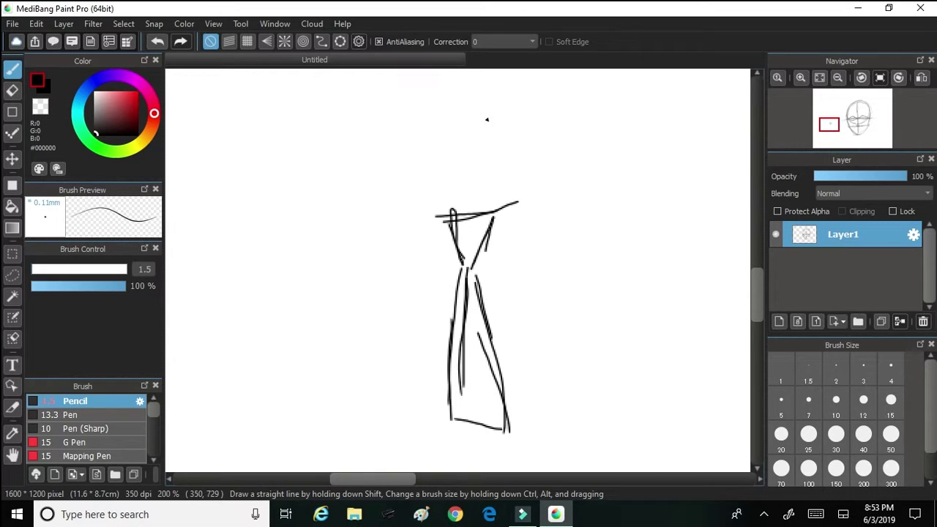
drag(407, 432, 598, 404)
drag(380, 423, 564, 413)
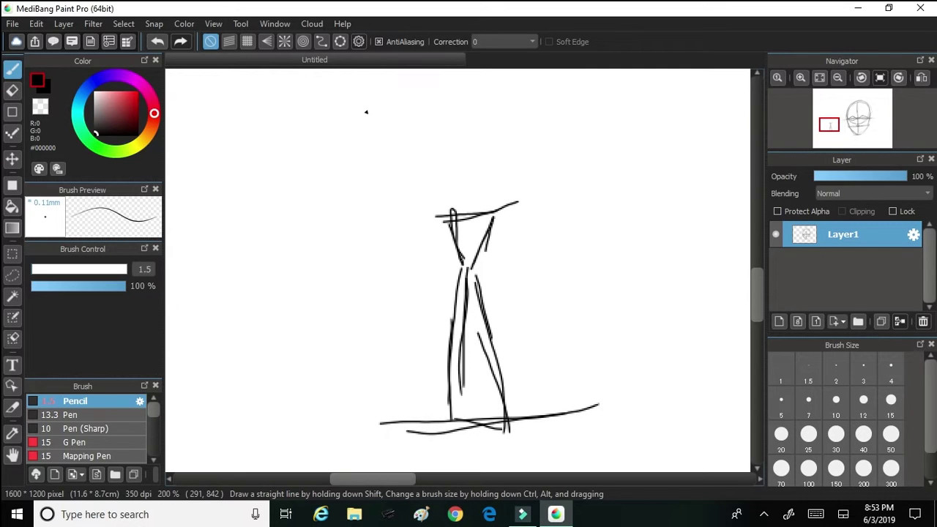
Draw a round nose tip with a smaller nostril circle on each side, and contour the nose's sides up to the bridge.
mouse_move(488, 416)
mouse_down()
mouse_move(474, 414)
mouse_move(497, 374)
mouse_move(457, 409)
mouse_move(468, 391)
mouse_move(514, 404)
mouse_move(504, 372)
mouse_move(502, 395)
mouse_move(446, 403)
mouse_move(439, 388)
mouse_move(450, 407)
mouse_move(428, 402)
mouse_move(443, 362)
mouse_up()
mouse_move(450, 410)
mouse_down()
mouse_move(432, 375)
mouse_move(444, 338)
mouse_up()
drag(437, 391, 462, 337)
mouse_move(508, 409)
mouse_down()
mouse_move(529, 373)
mouse_move(490, 323)
mouse_move(518, 356)
mouse_move(513, 403)
mouse_move(511, 393)
mouse_move(465, 411)
mouse_up()
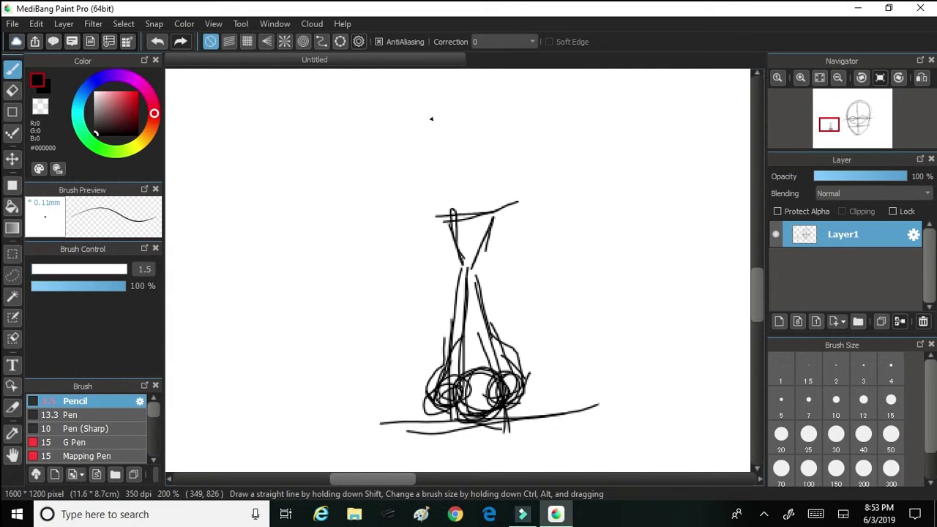
drag(499, 394, 505, 406)
mouse_move(442, 397)
mouse_down()
mouse_move(454, 407)
mouse_move(437, 371)
mouse_move(454, 319)
mouse_up()
drag(528, 385, 494, 321)
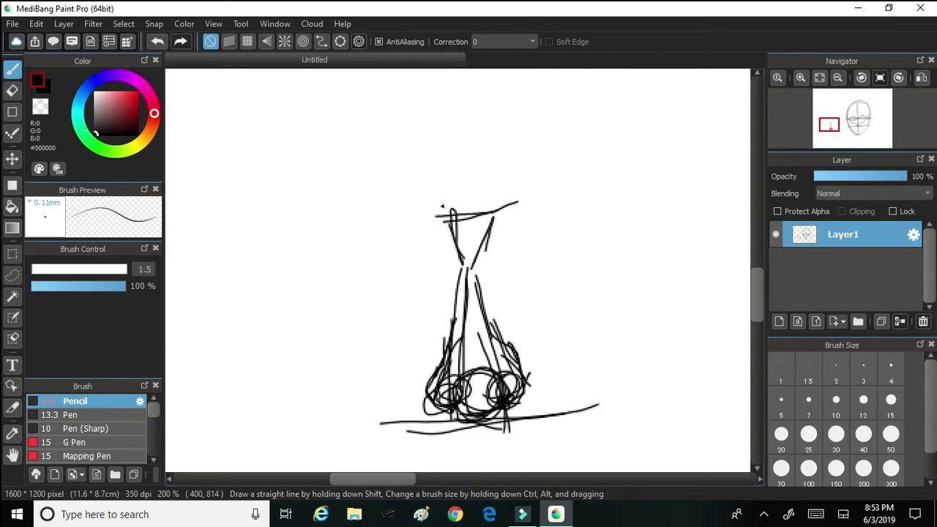
mouse_move(485, 238)
mouse_down()
mouse_move(485, 299)
mouse_move(474, 248)
mouse_move(449, 314)
mouse_move(455, 246)
mouse_up()
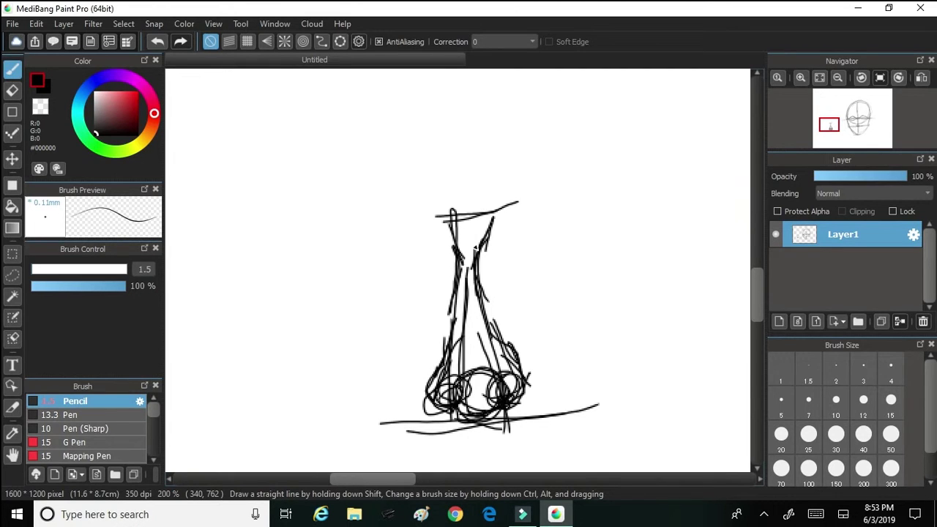
Undo every stroke of the separate nose study beside the head.
key(ctrl+z)
key(ctrl+z)
key(ctrl+z)
key(ctrl+z)
key(ctrl+z)
key(ctrl+z)
key(ctrl+z)
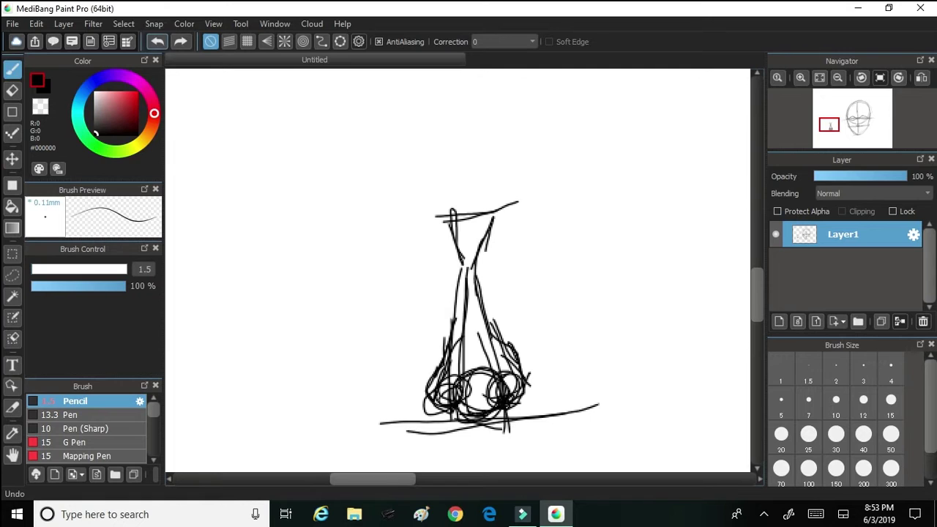
key(ctrl+z)
key(ctrl+z)
key(ctrl+z)
key(ctrl+z)
key(ctrl+z)
key(ctrl+z)
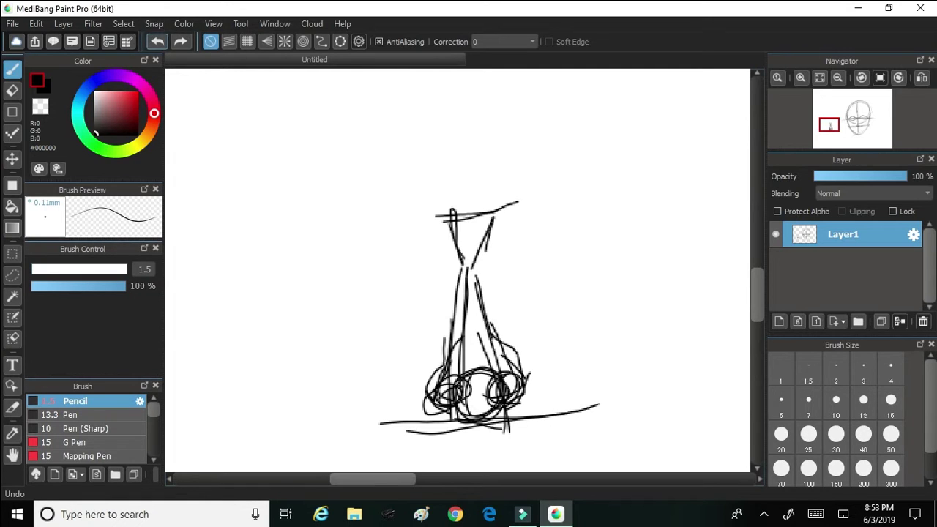
key(ctrl+z)
key(ctrl+z)
key(ctrl+z)
key(ctrl+z)
key(ctrl+z)
key(ctrl+z)
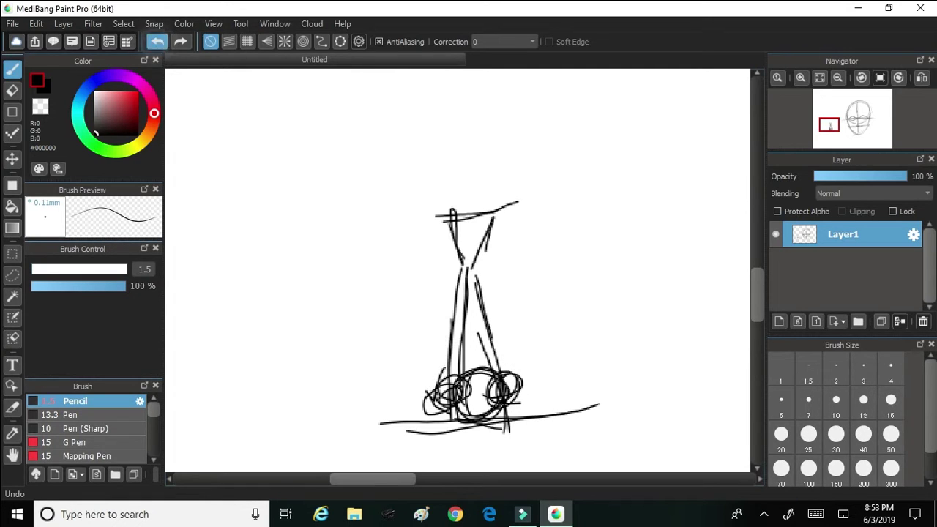
key(ctrl+z)
click(156, 41)
click(156, 41)
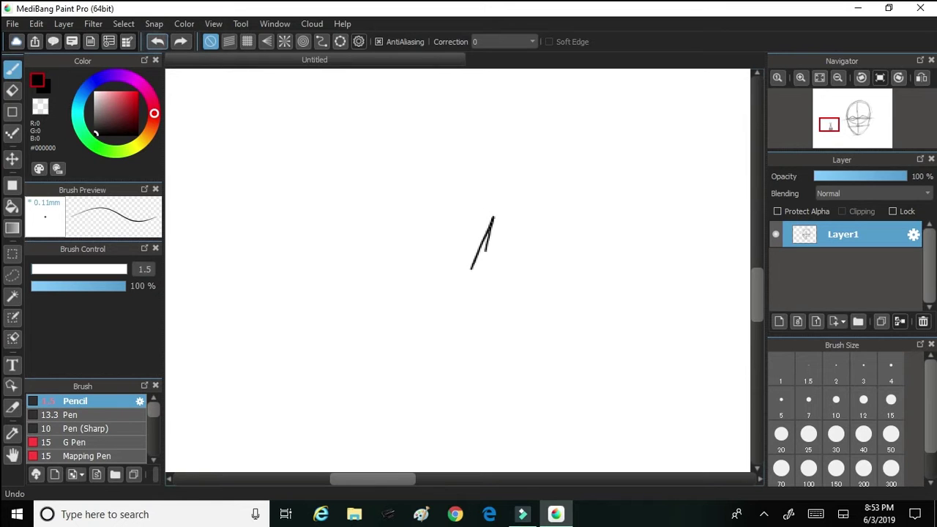
click(157, 41)
Undo the nose-bridge marks and the curved nose base on the head sketch.
scroll(427, 204, down, 3)
scroll(426, 205, up, 2)
drag(420, 479, 494, 478)
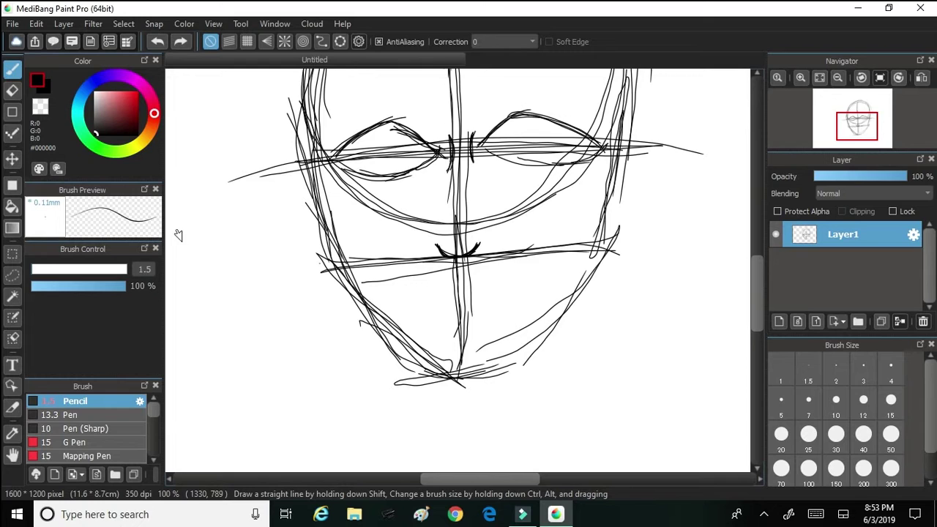
scroll(178, 235, up, 3)
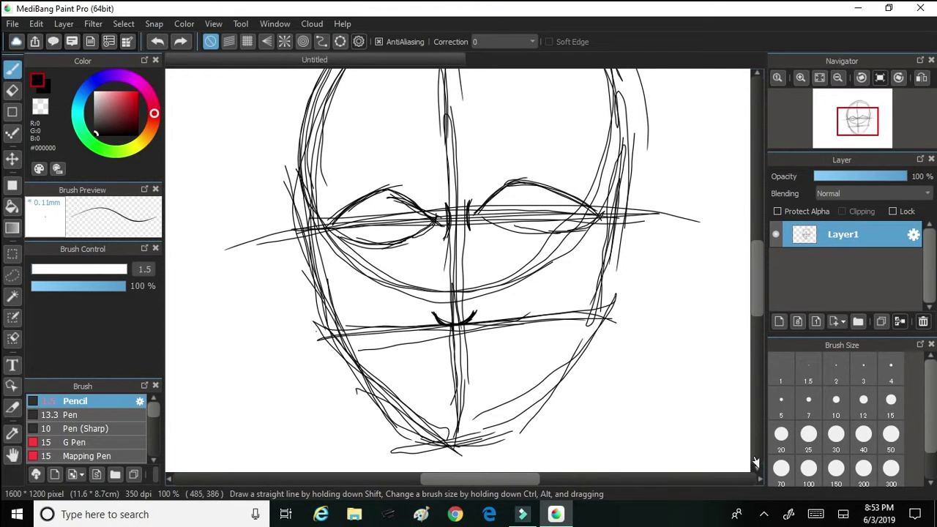
key(ctrl+z)
key(ctrl+z)
key(ctrl+z)
key(ctrl+z)
key(ctrl+z)
key(ctrl+z)
key(ctrl+z)
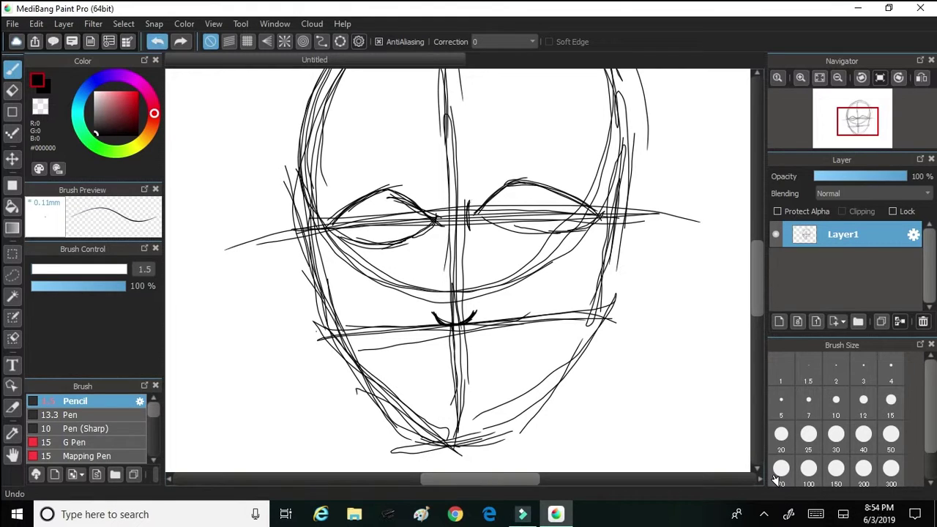
key(ctrl+z)
key(ctrl+z)
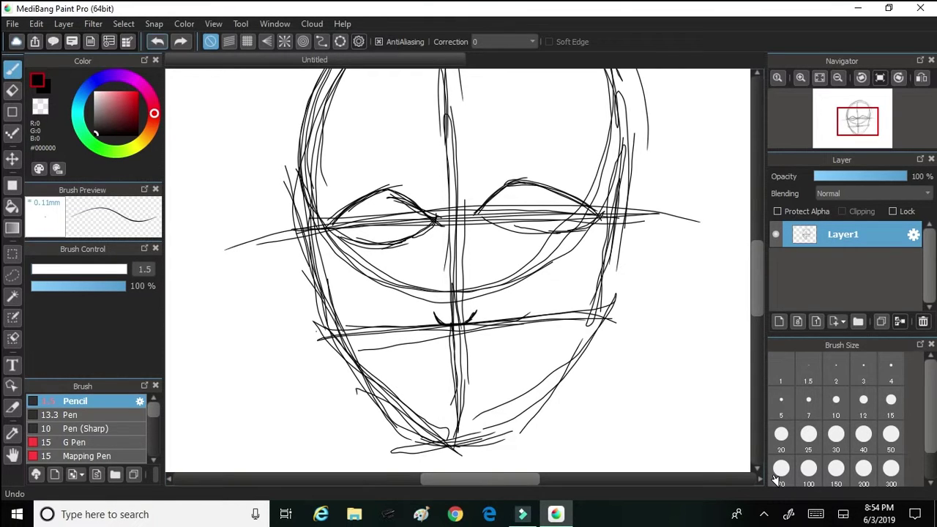
key(ctrl+z)
key(ctrl+z)
key(ctrl+z)
key(ctrl+z)
key(ctrl+z)
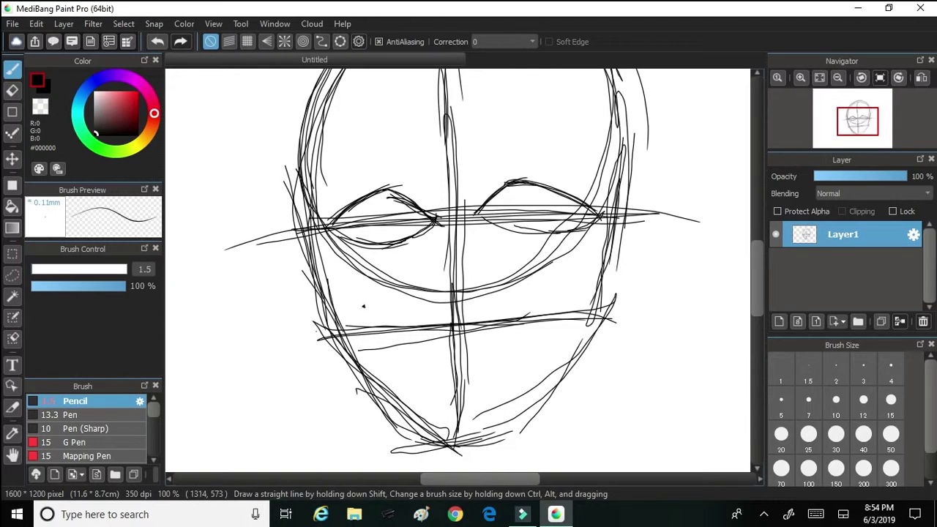
Sketch an hourglass nose guide along the head's center line to the lower guideline, and add a thick upward-curving nose base.
scroll(454, 278, up, 3)
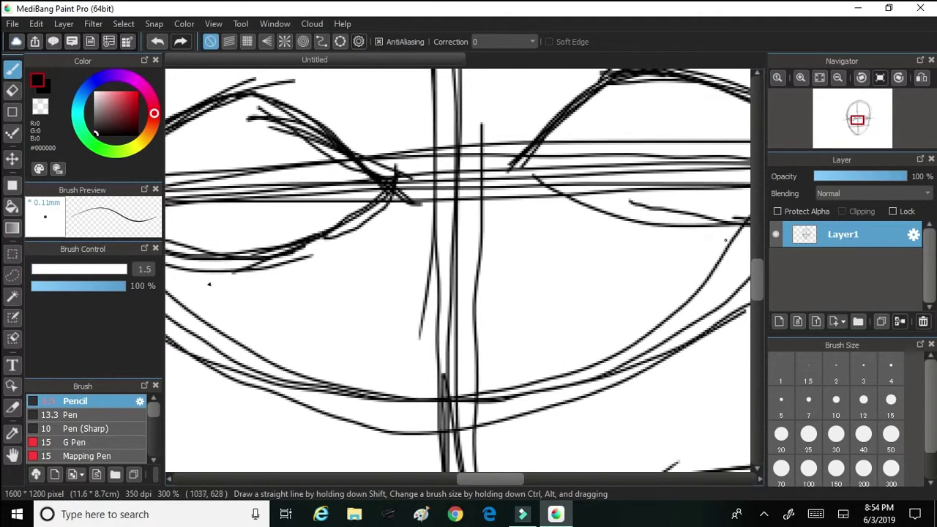
scroll(172, 256, up, 3)
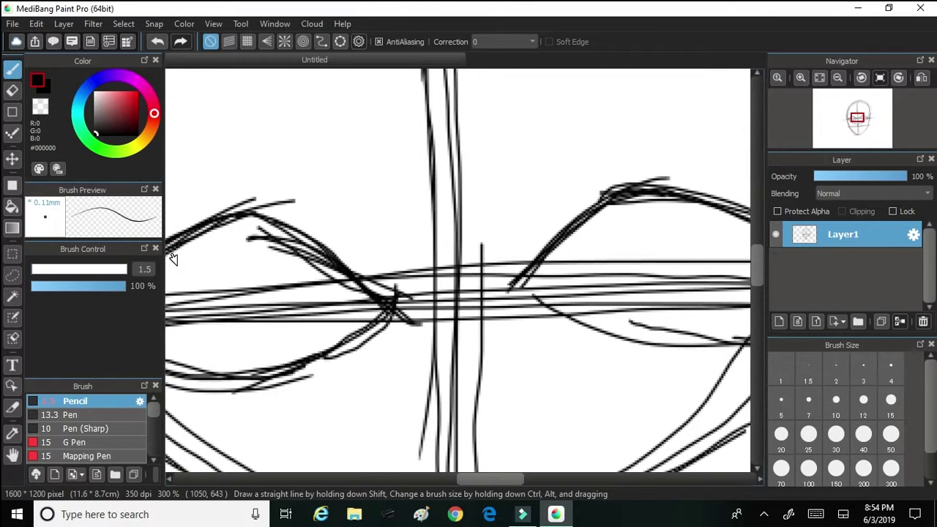
drag(757, 265, 757, 301)
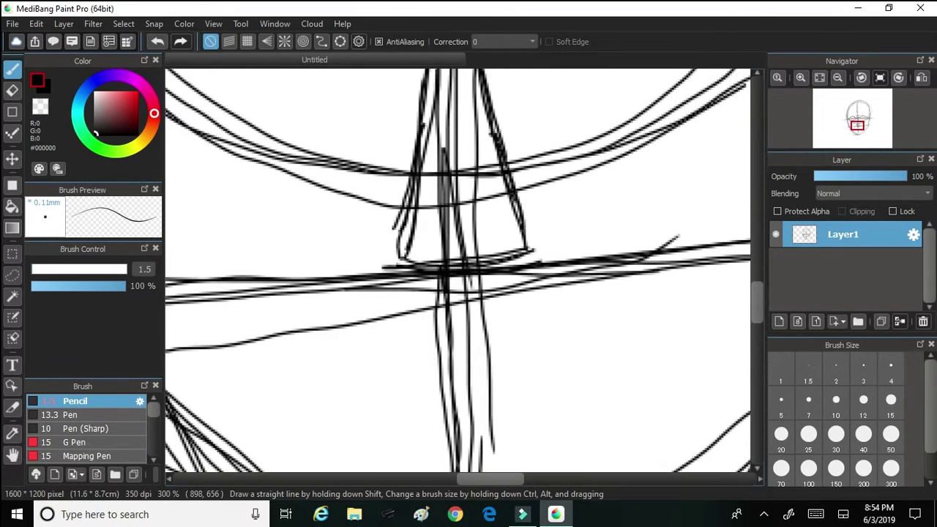
drag(518, 218, 474, 266)
drag(525, 220, 471, 268)
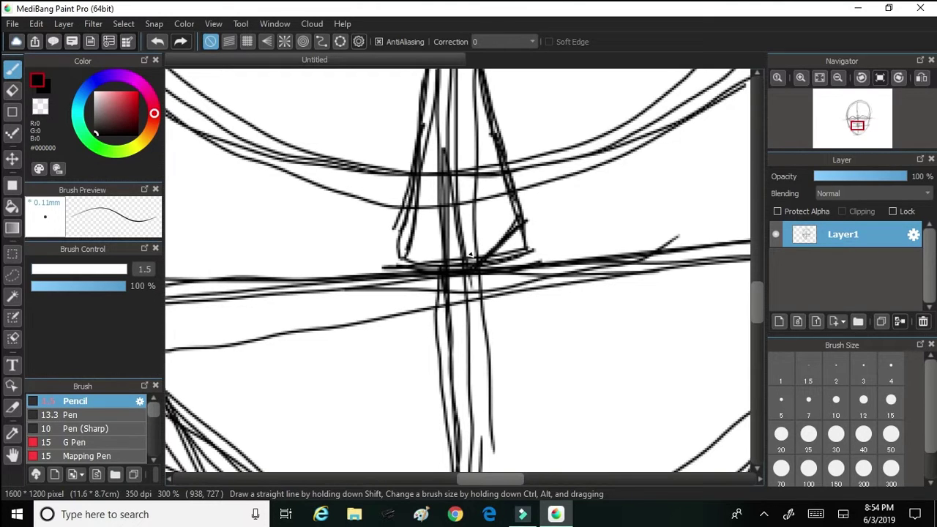
mouse_move(403, 233)
mouse_down()
mouse_move(448, 267)
mouse_move(521, 219)
mouse_move(479, 260)
mouse_move(435, 264)
mouse_up()
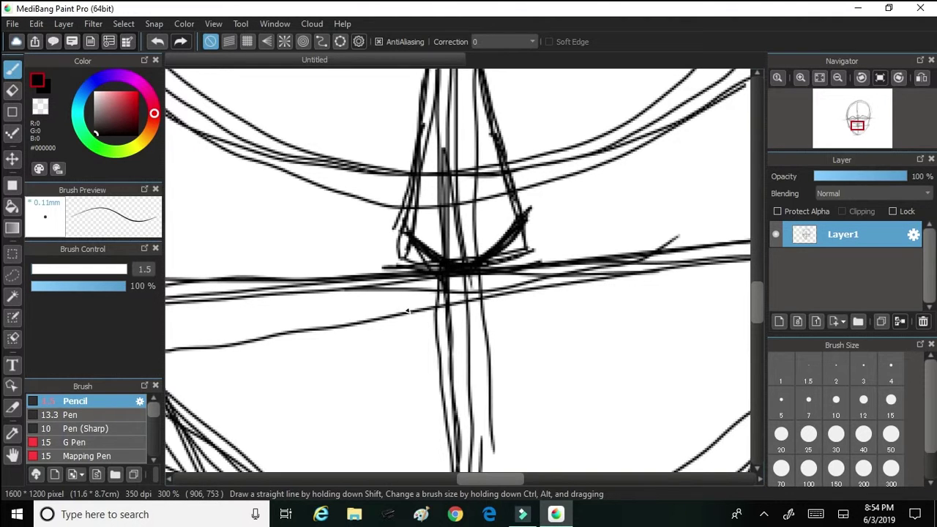
Darken the nose bridge with short curved strokes on both sides of the center line at eye level, and check the whole canvas.
scroll(181, 256, down, 3)
scroll(176, 220, up, 4)
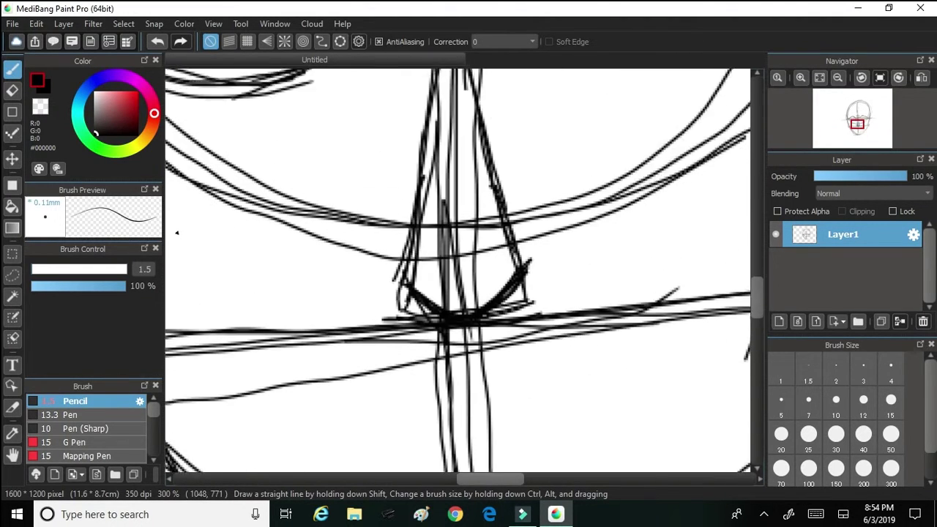
scroll(177, 232, up, 1)
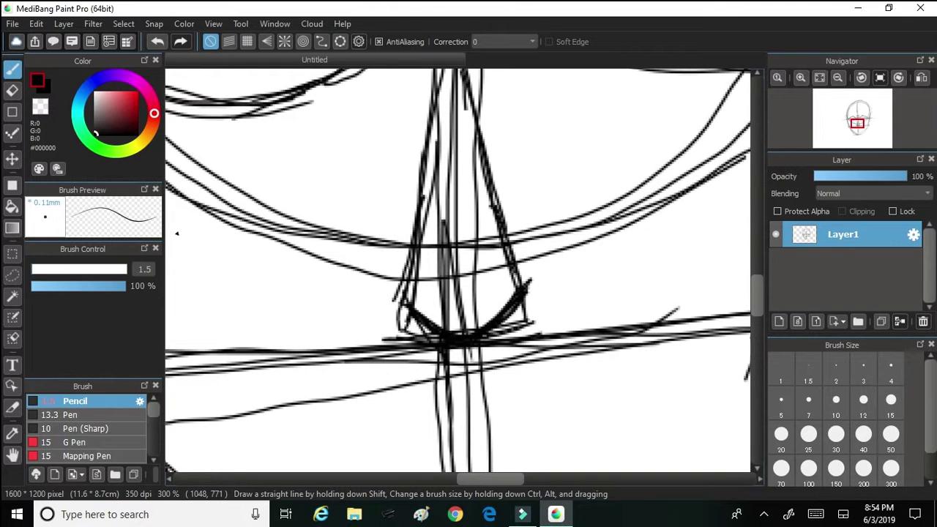
scroll(177, 238, down, 5)
scroll(178, 253, up, 6)
mouse_move(480, 227)
mouse_down()
mouse_move(490, 326)
mouse_move(473, 292)
mouse_move(476, 311)
mouse_up()
mouse_move(437, 225)
mouse_down()
mouse_move(437, 303)
mouse_move(427, 221)
mouse_move(432, 313)
mouse_up()
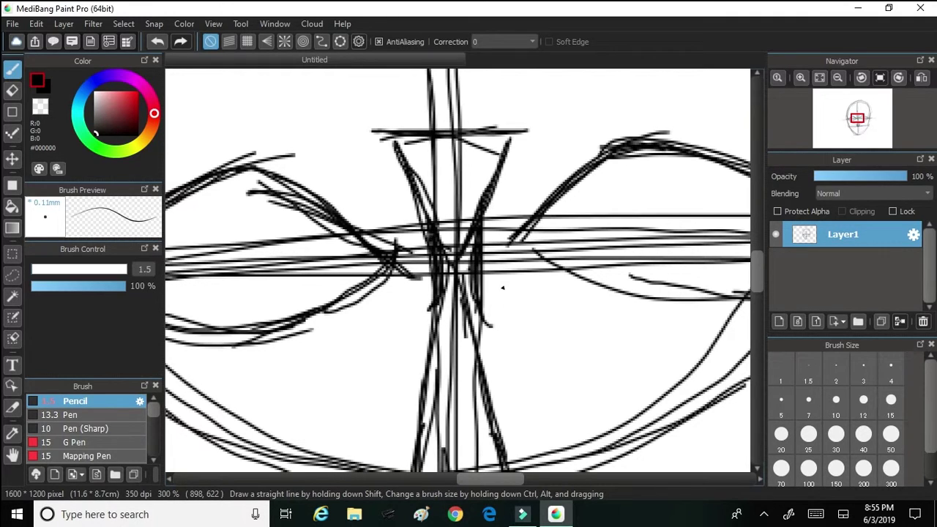
click(880, 78)
click(819, 78)
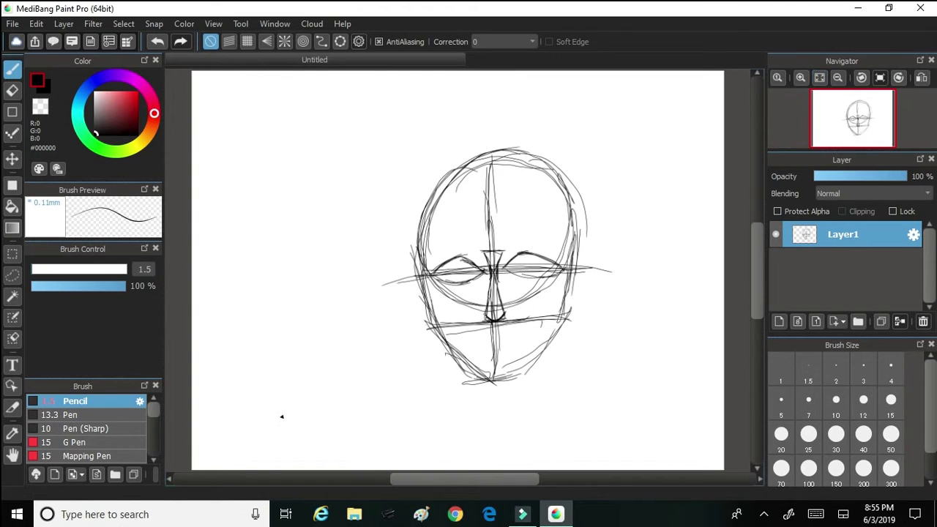
Sketch a vertical line crossed by a longer, slightly slanted horizontal line in the empty area beside the head.
scroll(317, 293, up, 5)
scroll(617, 233, up, 2)
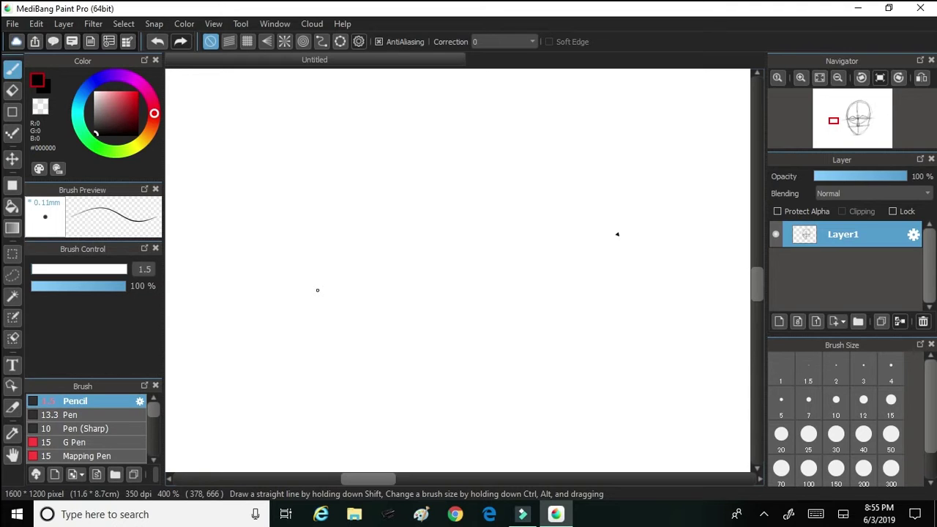
drag(519, 134, 528, 222)
drag(522, 157, 519, 313)
mouse_move(520, 312)
mouse_down()
mouse_move(518, 176)
mouse_move(521, 286)
mouse_up()
mouse_move(352, 254)
mouse_down()
mouse_move(527, 223)
mouse_move(664, 218)
mouse_up()
mouse_move(408, 238)
mouse_down()
mouse_move(708, 208)
mouse_move(424, 227)
mouse_up()
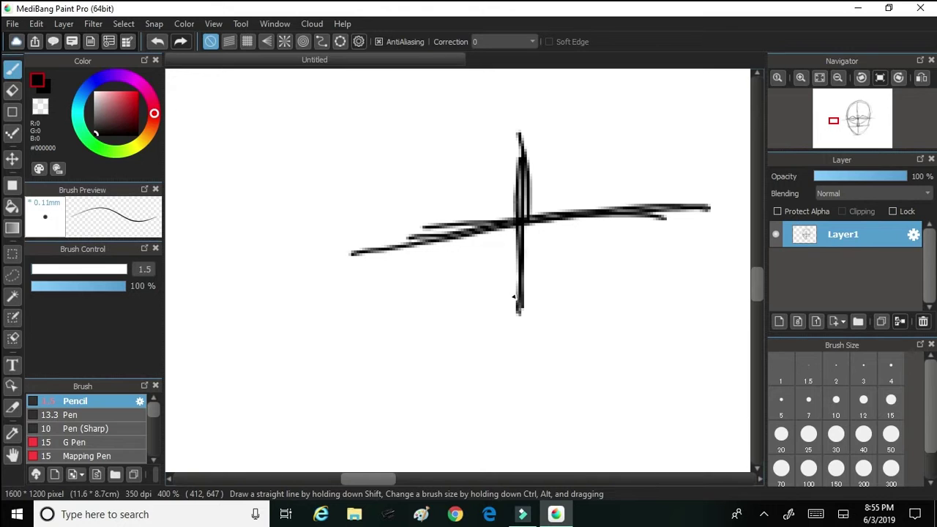
Draw two small circles above the horizontal line, one on each side of the vertical, and a wider oval centered below it.
mouse_move(512, 176)
mouse_down()
mouse_move(462, 193)
mouse_move(465, 212)
mouse_move(512, 192)
mouse_up()
mouse_move(572, 201)
mouse_down()
mouse_move(534, 206)
mouse_move(574, 188)
mouse_move(567, 175)
mouse_move(537, 196)
mouse_move(565, 213)
mouse_move(581, 186)
mouse_up()
mouse_move(545, 221)
mouse_down()
mouse_move(465, 246)
mouse_move(517, 274)
mouse_move(540, 224)
mouse_move(474, 283)
mouse_move(582, 237)
mouse_up()
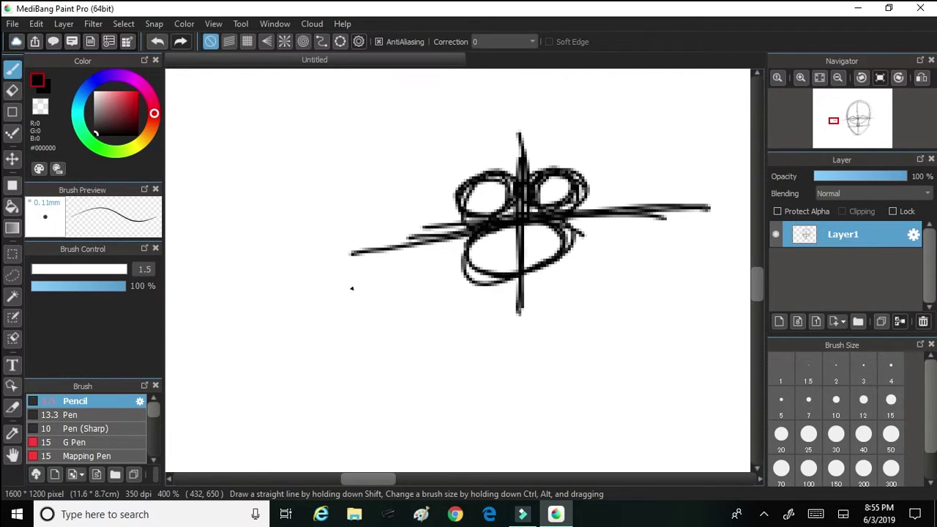
Outline the upper and lower lips around the circles, tapering to the mouth corners at the ends of the horizontal line.
mouse_move(524, 174)
mouse_down()
mouse_move(572, 155)
mouse_move(527, 173)
mouse_move(612, 163)
mouse_up()
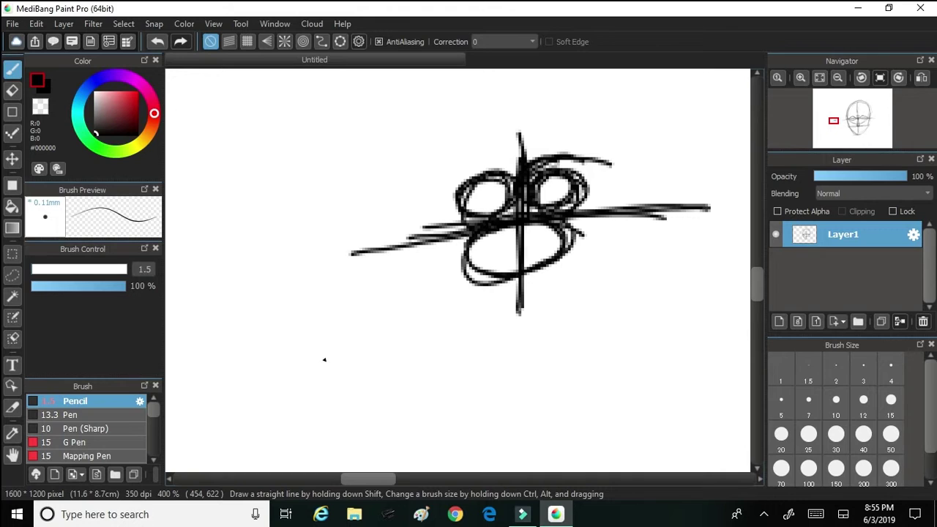
mouse_move(545, 158)
mouse_down()
mouse_move(582, 156)
mouse_move(562, 157)
mouse_move(656, 183)
mouse_up()
mouse_move(591, 167)
mouse_down()
mouse_move(731, 202)
mouse_move(661, 198)
mouse_move(524, 163)
mouse_move(461, 169)
mouse_move(408, 224)
mouse_move(365, 242)
mouse_move(493, 165)
mouse_move(480, 170)
mouse_up()
mouse_move(522, 277)
mouse_down()
mouse_move(630, 227)
mouse_move(724, 203)
mouse_move(560, 259)
mouse_move(453, 272)
mouse_move(366, 265)
mouse_move(344, 247)
mouse_move(329, 255)
mouse_move(495, 264)
mouse_move(414, 260)
mouse_move(491, 280)
mouse_move(695, 206)
mouse_up()
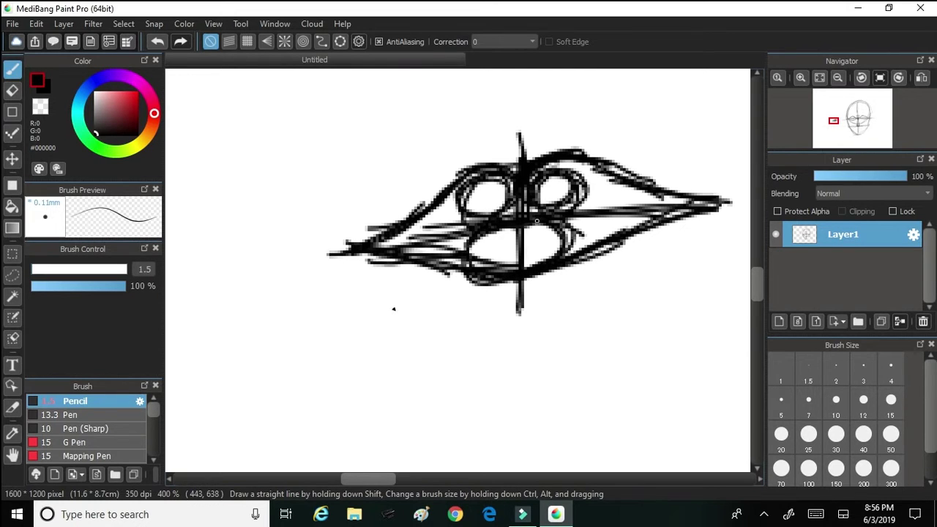
Set the color to purple #6800FF and trace the line between the lips from corner to corner, dipping at the center.
click(112, 76)
click(137, 93)
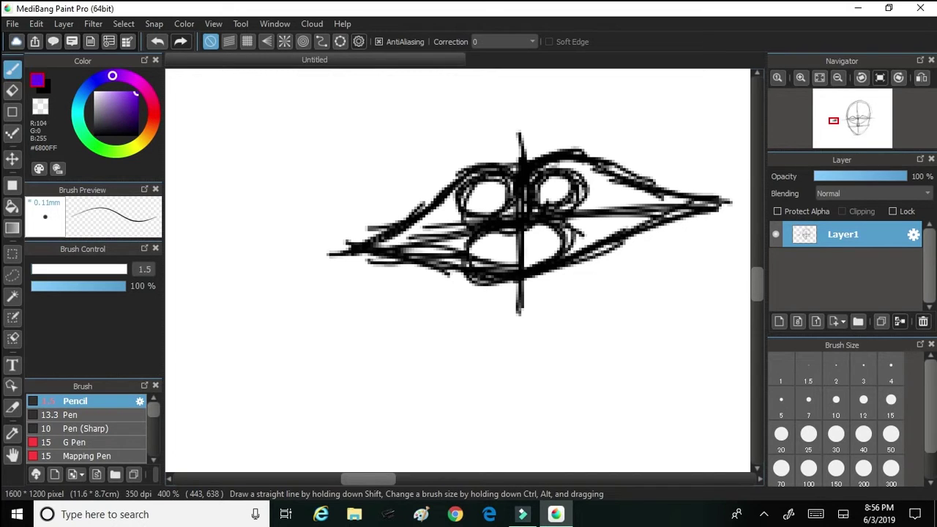
mouse_move(505, 226)
mouse_down()
mouse_move(534, 212)
mouse_move(490, 228)
mouse_move(547, 211)
mouse_move(494, 219)
mouse_move(535, 225)
mouse_move(495, 218)
mouse_move(549, 210)
mouse_move(588, 218)
mouse_move(644, 202)
mouse_move(724, 204)
mouse_up()
mouse_move(503, 227)
mouse_down()
mouse_move(426, 232)
mouse_move(362, 256)
mouse_move(468, 218)
mouse_up()
drag(381, 246, 480, 220)
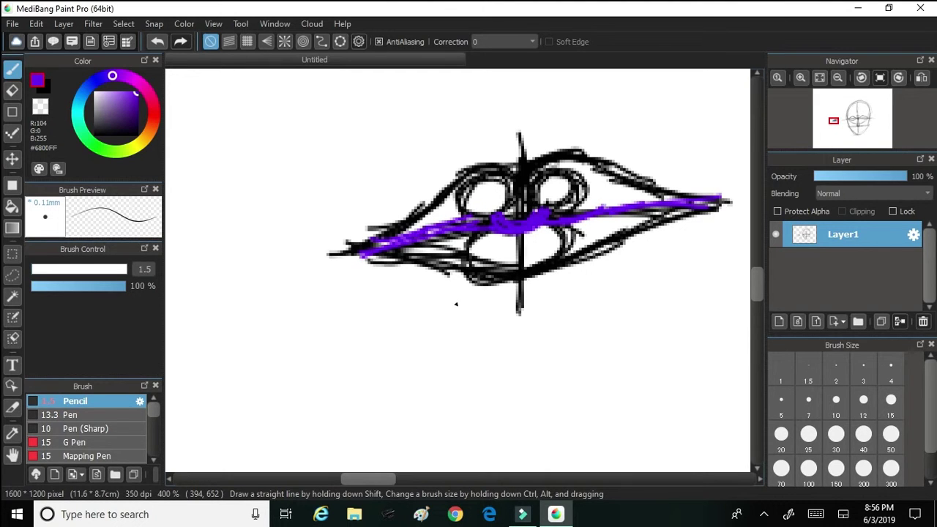
Switch the color back to black and draw a small arrow pointing at the upper lip's outer contour.
click(96, 134)
mouse_move(376, 479)
mouse_down()
mouse_move(350, 480)
mouse_move(368, 479)
mouse_up()
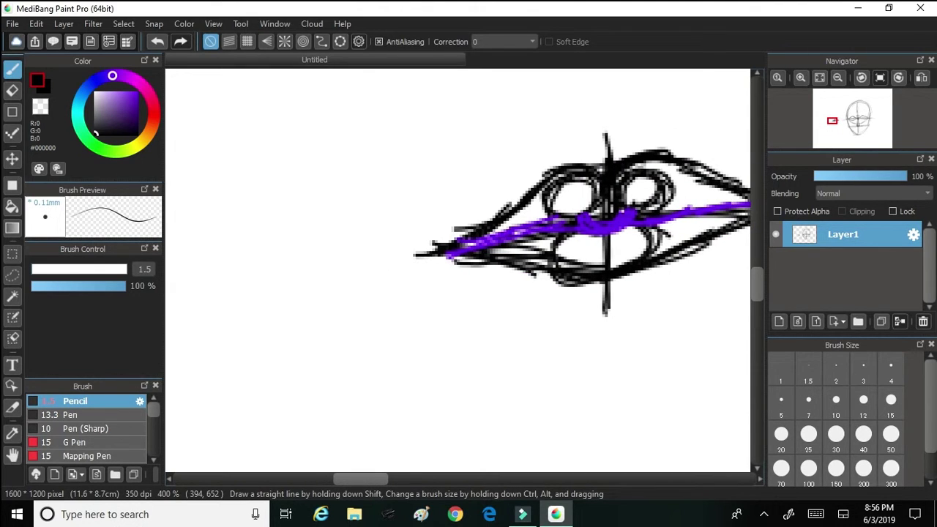
drag(497, 159, 535, 177)
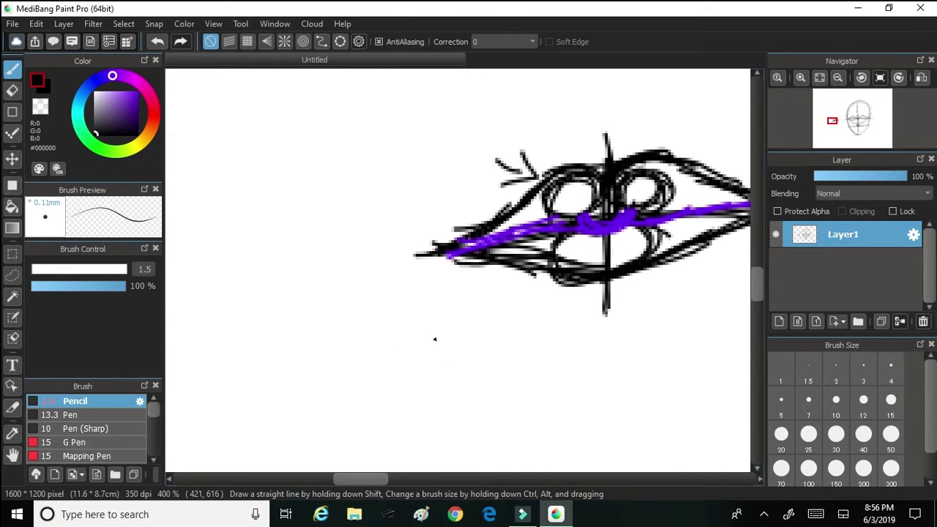
Draw a small arrow below the lips pointing at the lower lip's outer contour.
mouse_move(536, 342)
mouse_down()
mouse_move(564, 308)
mouse_move(573, 334)
mouse_up()
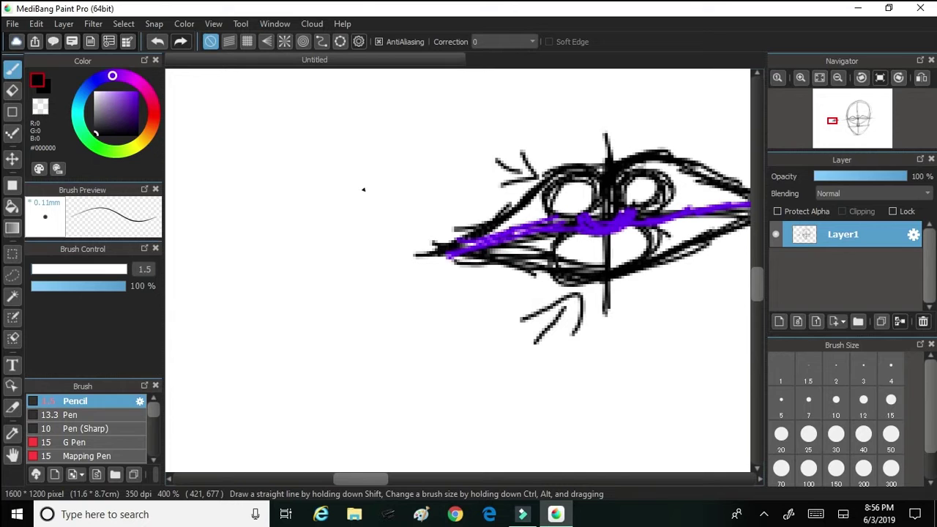
scroll(458, 270, left, 5)
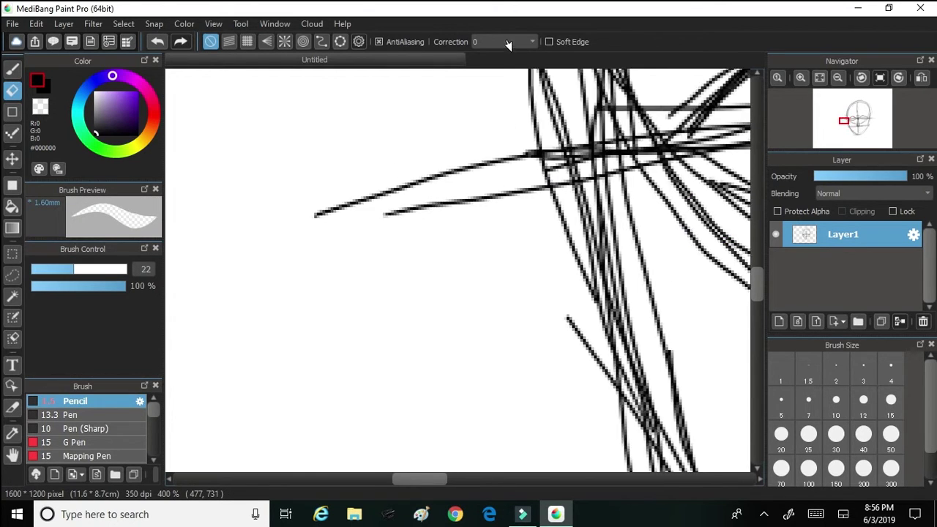
Draw a short vertical guideline with a longer, slightly rising horizontal line crossing its middle as the base for another lip sketch.
key(b)
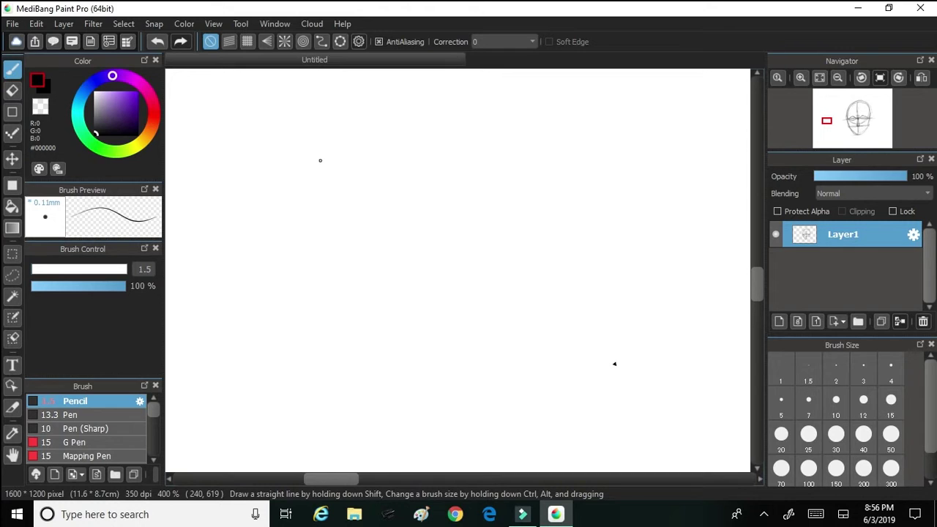
drag(438, 201, 442, 368)
drag(263, 294, 655, 255)
drag(315, 279, 525, 257)
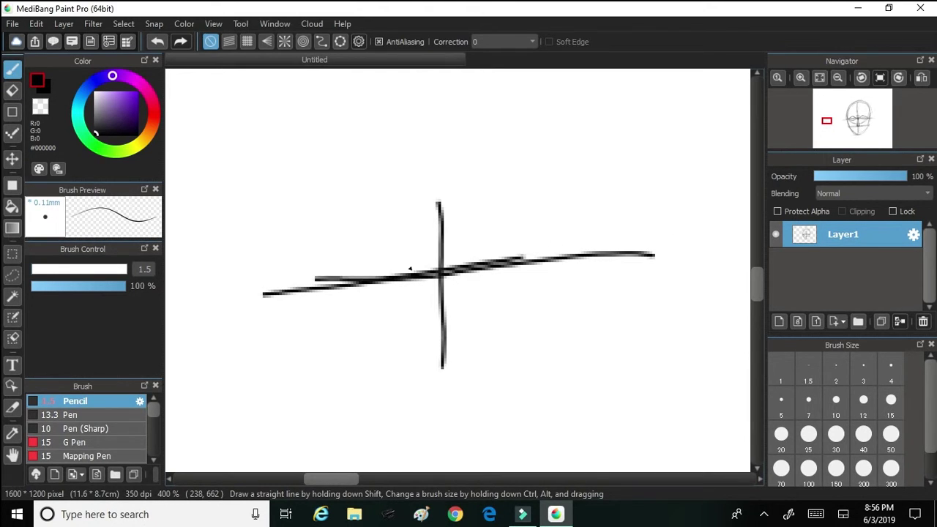
Set the color to purple #6800FF and trace the line between the lips along the horizontal guide, with a V-shaped dip at the vertical.
click(136, 93)
mouse_move(439, 275)
mouse_down()
mouse_move(462, 252)
mouse_move(654, 253)
mouse_up()
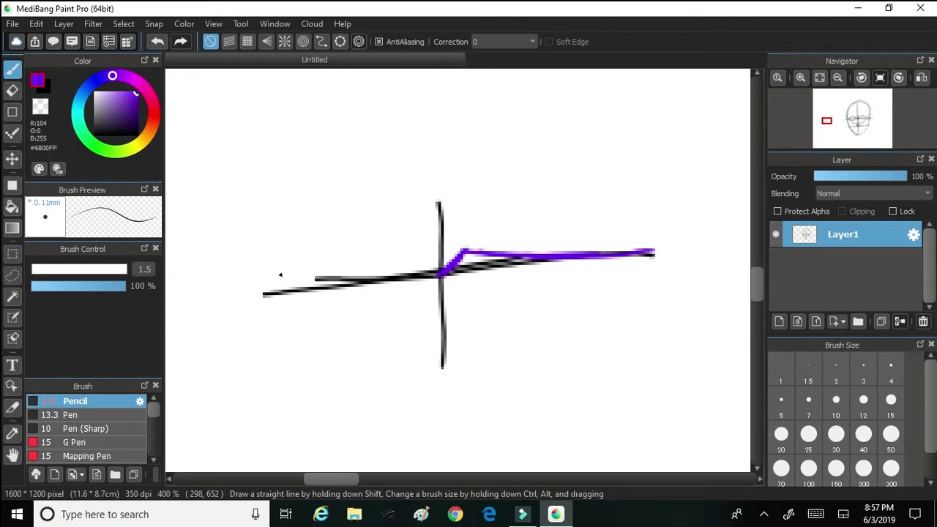
mouse_move(440, 273)
mouse_down()
mouse_move(419, 253)
mouse_move(284, 282)
mouse_up()
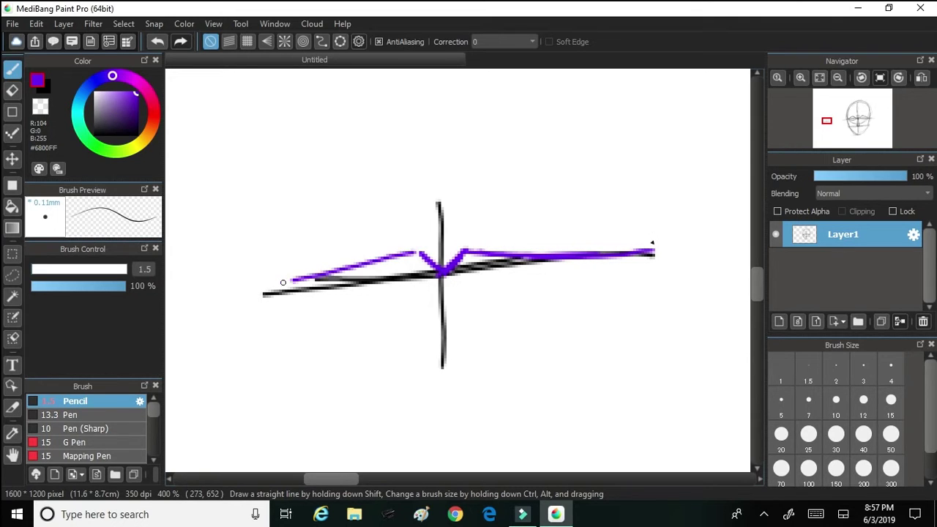
drag(417, 245, 277, 287)
drag(392, 254, 342, 274)
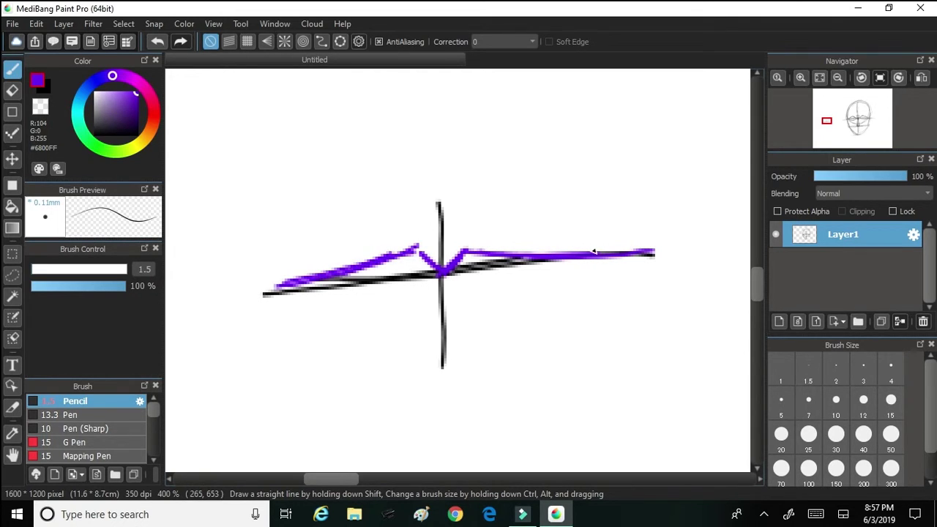
Add two short purple dipping curves across the vertical guideline, one above and one below the central dip.
mouse_move(442, 241)
mouse_down()
mouse_move(474, 219)
mouse_move(409, 226)
mouse_move(420, 230)
mouse_up()
drag(441, 300, 416, 290)
drag(441, 300, 468, 281)
drag(439, 297, 421, 290)
drag(454, 296, 466, 288)
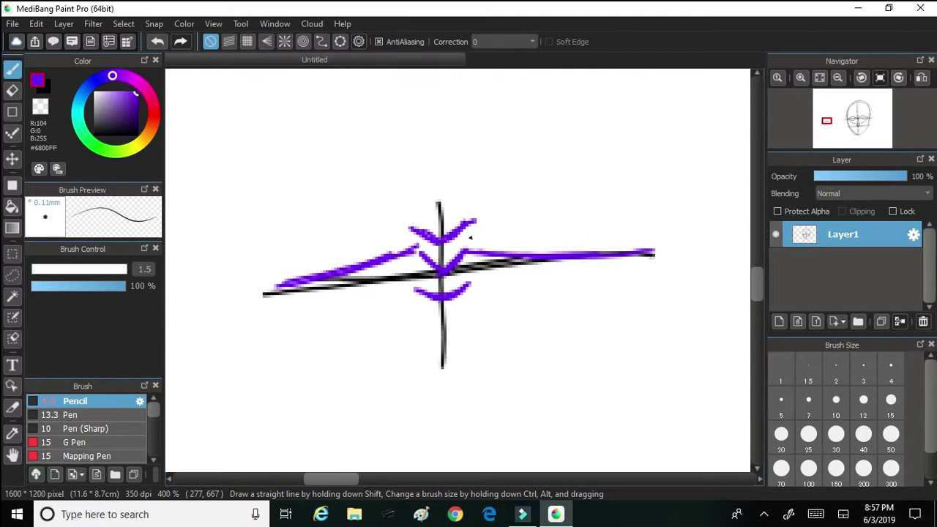
Select the Watercolor brush and set the color to light pink #FF999D.
drag(153, 409, 153, 430)
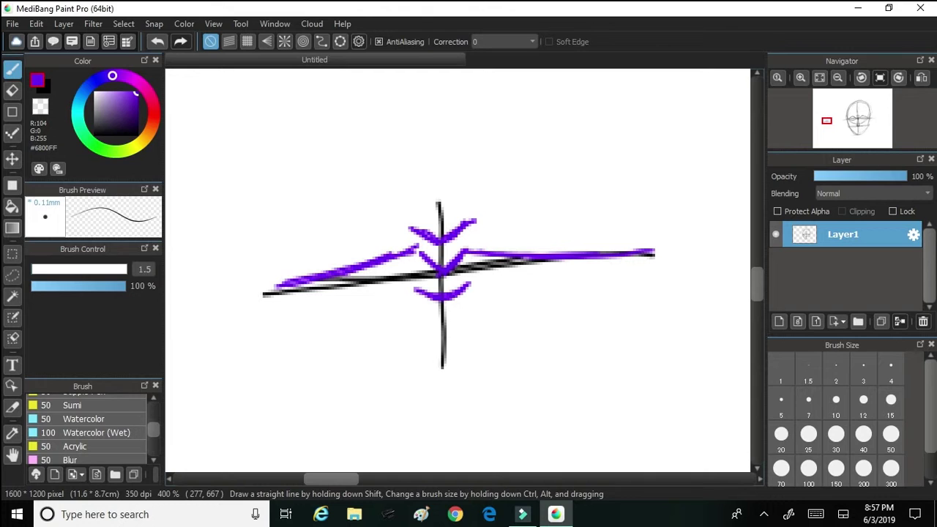
click(85, 419)
click(152, 116)
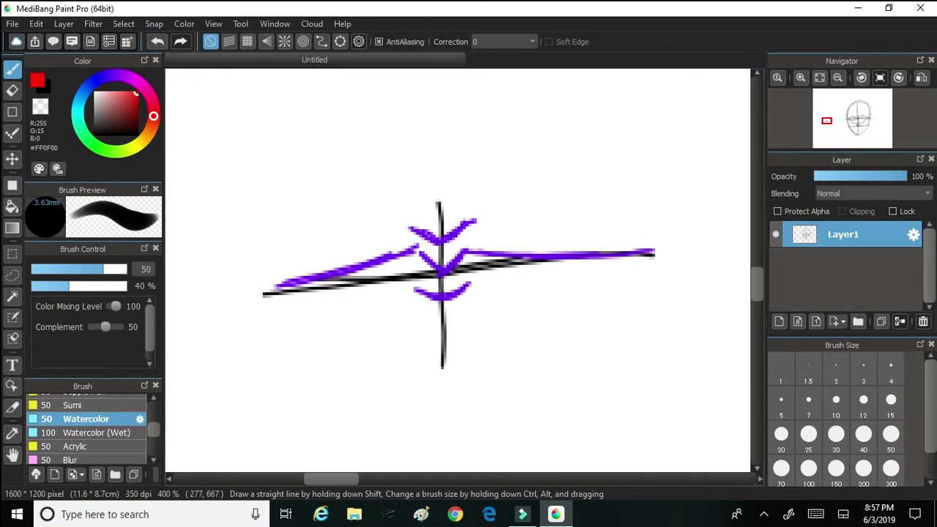
click(147, 132)
click(112, 92)
drag(147, 132, 154, 111)
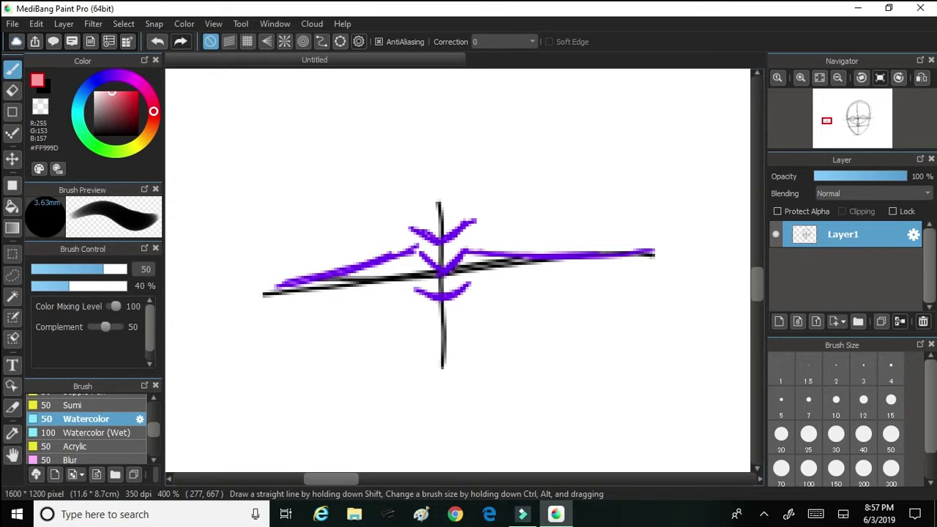
Try a size 50 watercolor stroke over the lip center, undo it, and set the brush size to 7.
drag(501, 237, 465, 251)
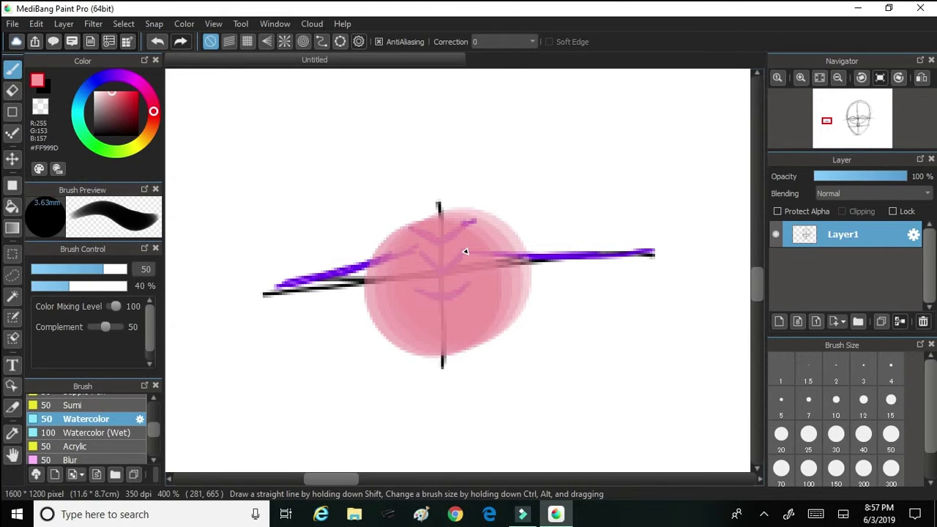
key(ctrl+z)
click(836, 369)
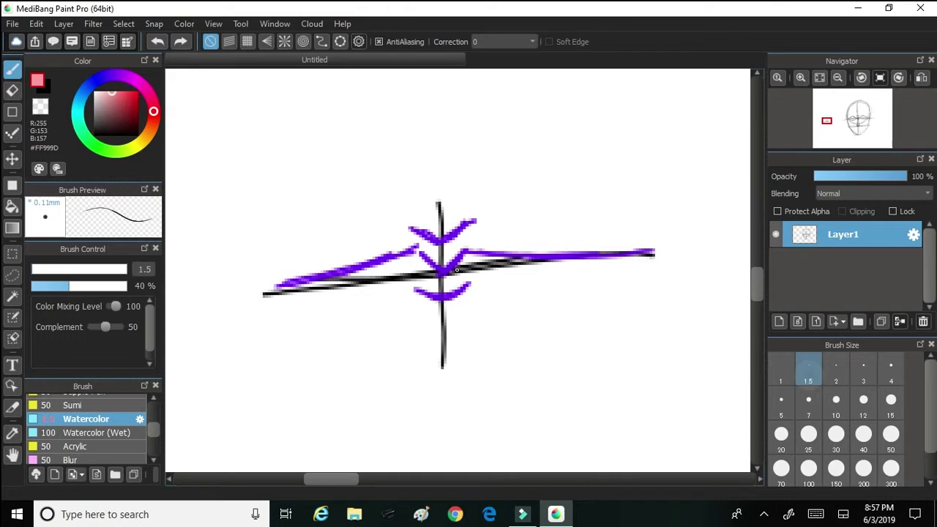
click(781, 401)
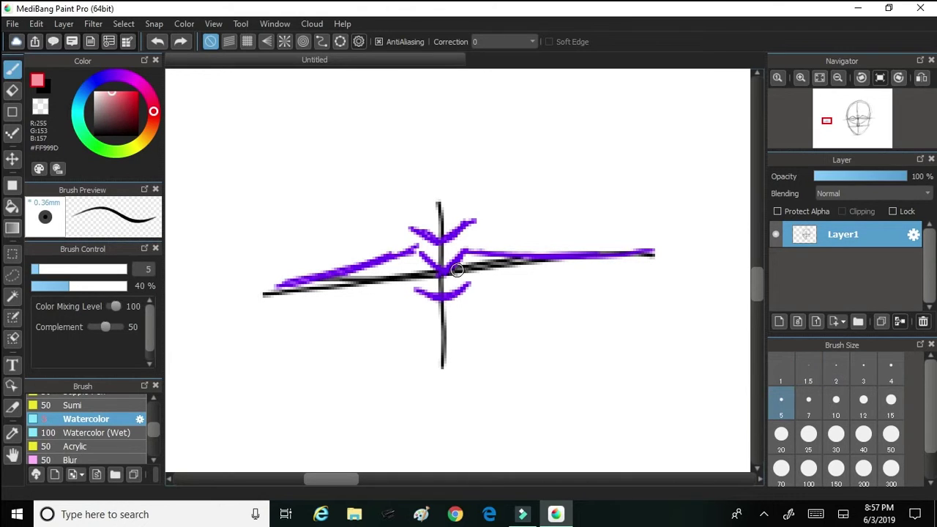
key(bracketright)
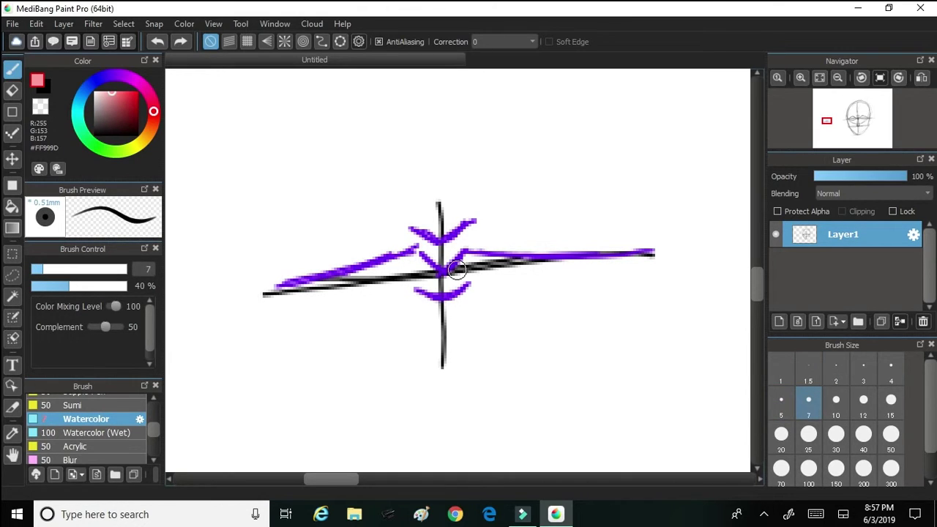
Paint pink watercolor over the purple guide lines, tapering the lip shape toward both mouth corners.
mouse_move(433, 287)
mouse_down()
mouse_move(443, 275)
mouse_move(529, 255)
mouse_move(504, 263)
mouse_move(638, 259)
mouse_move(516, 271)
mouse_up()
mouse_move(423, 253)
mouse_down()
mouse_move(413, 263)
mouse_move(340, 273)
mouse_move(349, 275)
mouse_up()
mouse_move(387, 263)
mouse_down()
mouse_move(288, 284)
mouse_move(372, 259)
mouse_up()
mouse_move(444, 253)
mouse_down()
mouse_move(474, 234)
mouse_move(471, 243)
mouse_move(448, 247)
mouse_move(470, 229)
mouse_move(502, 234)
mouse_move(478, 239)
mouse_move(623, 250)
mouse_move(404, 245)
mouse_move(426, 257)
mouse_move(394, 242)
mouse_move(409, 235)
mouse_move(276, 288)
mouse_up()
mouse_move(465, 256)
mouse_down()
mouse_move(442, 269)
mouse_move(512, 249)
mouse_up()
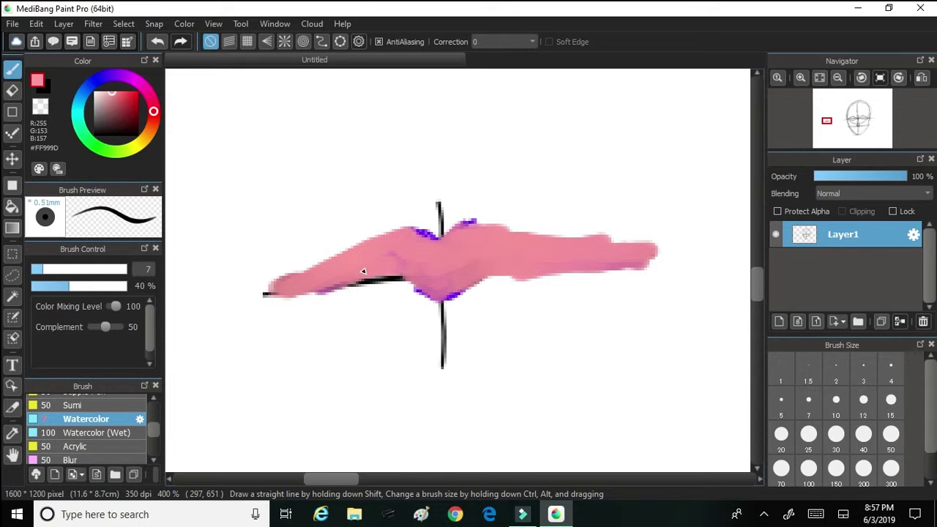
Undo all the pink watercolor strokes, purple lines and black guidelines of the second lip sketch.
key(ctrl+z)
key(ctrl+z)
key(ctrl+z)
key(ctrl+z)
key(ctrl+z)
key(ctrl+z)
key(ctrl+z)
key(ctrl+z)
key(ctrl+z)
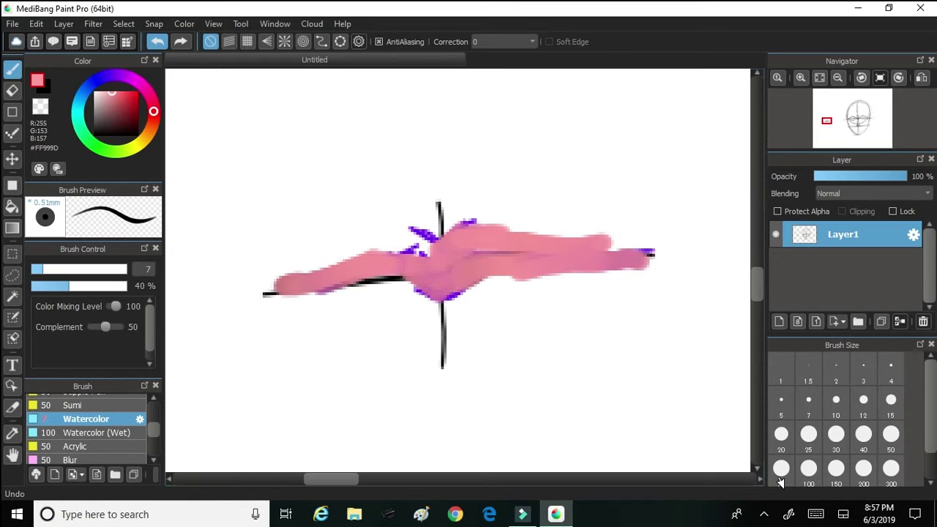
key(ctrl+z)
key(ctrl+z)
key(ctrl+z)
key(ctrl+z)
key(ctrl+z)
key(ctrl+z)
key(ctrl+z)
key(ctrl+z)
key(ctrl+z)
key(ctrl+z)
key(ctrl+z)
key(ctrl+z)
key(ctrl+z)
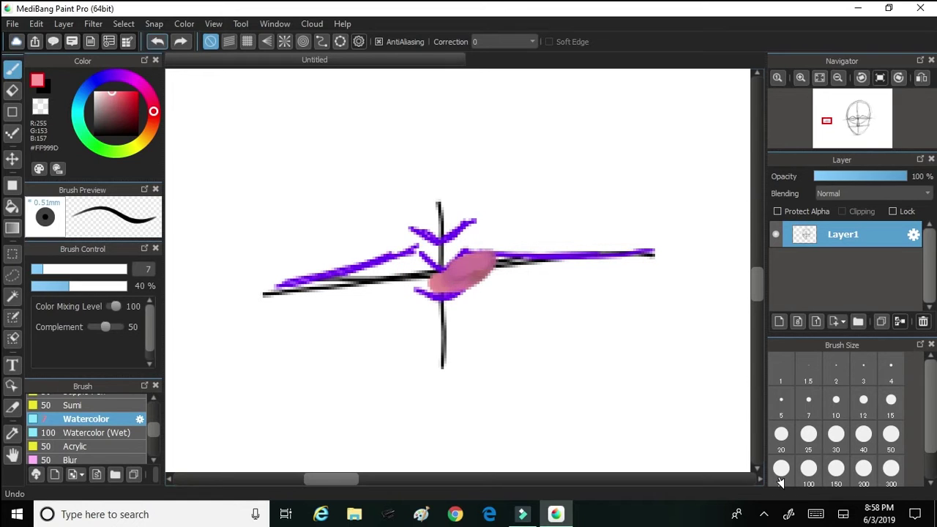
key(ctrl+z)
key(ctrl+z)
key(ctrl+z)
key(ctrl+z)
key(ctrl+z)
key(ctrl+z)
key(ctrl+z)
key(ctrl+z)
key(ctrl+z)
key(ctrl+z)
key(ctrl+z)
key(ctrl+z)
key(ctrl+z)
key(ctrl+z)
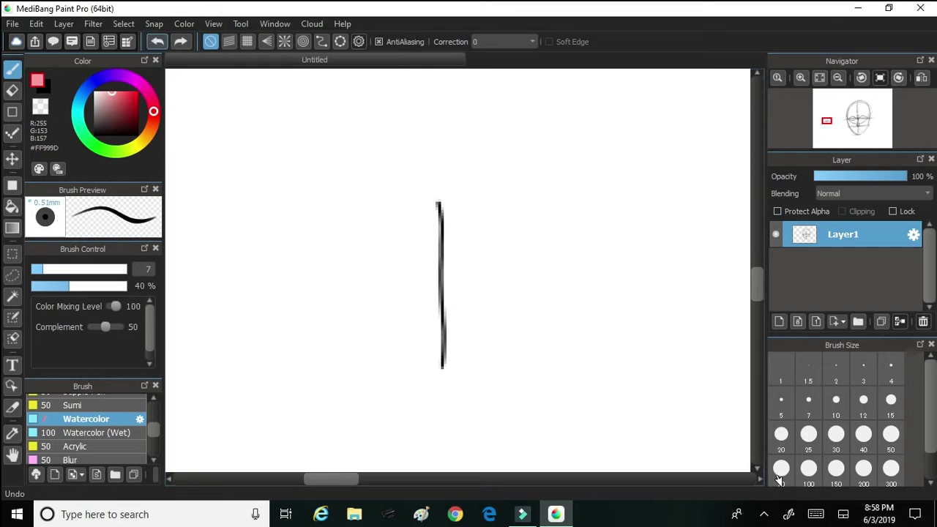
key(ctrl+z)
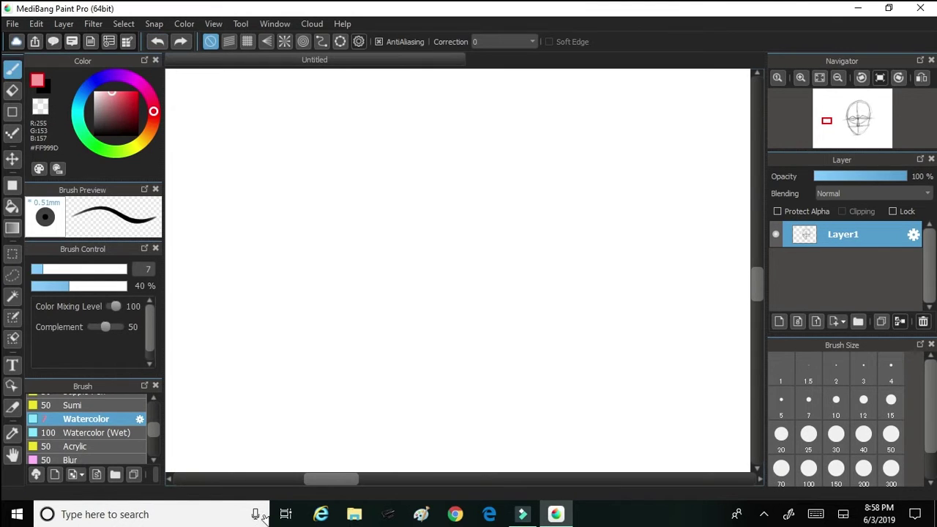
Try to sketch an ear outline in the blank area beside the head, with an arched upper edge and an S-shaped line below.
click(820, 77)
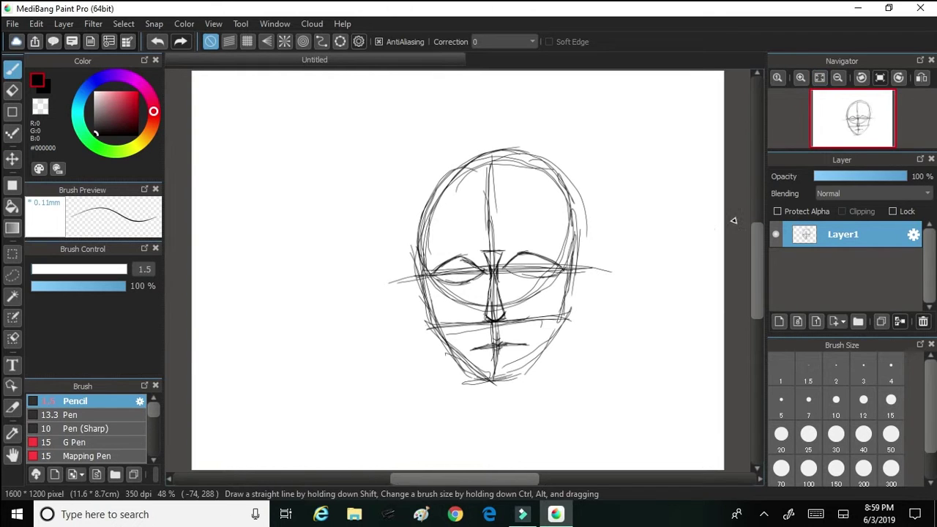
scroll(337, 325, up, 4)
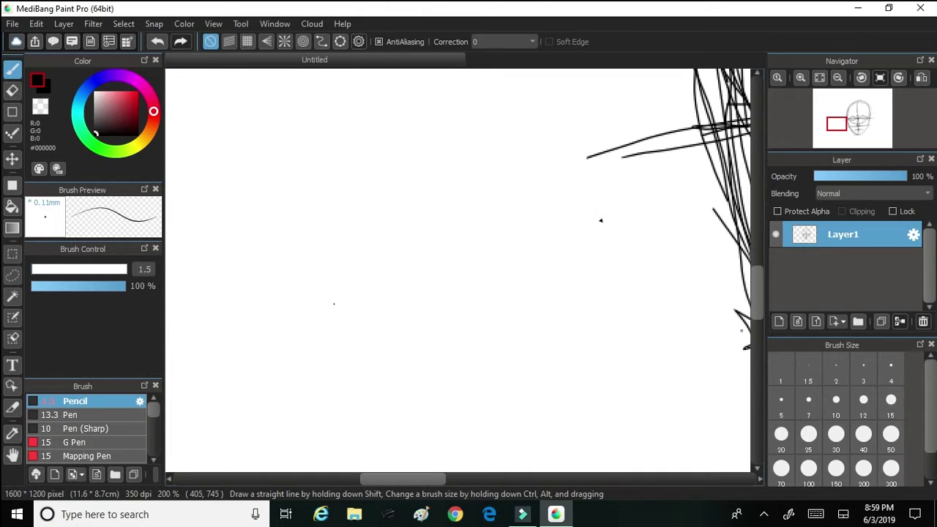
scroll(600, 220, up, 2)
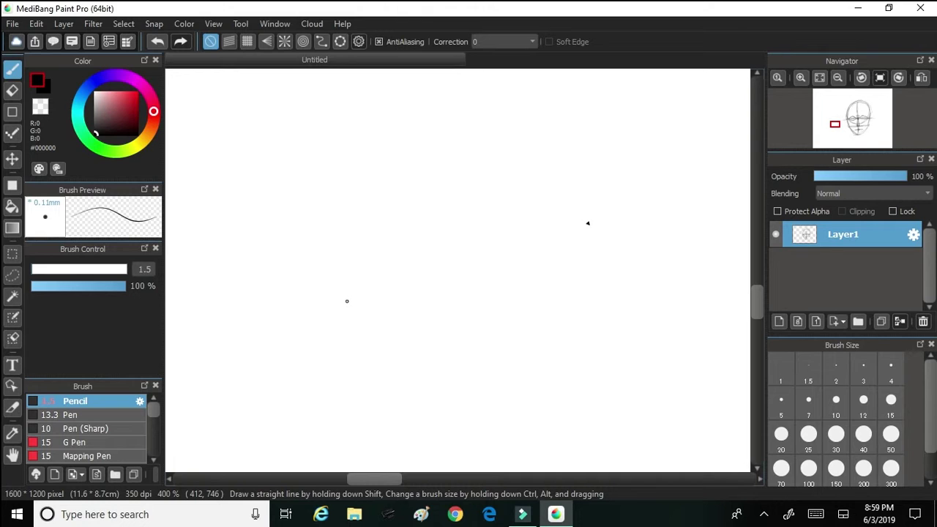
mouse_move(304, 285)
mouse_down()
mouse_move(465, 155)
mouse_move(413, 176)
mouse_up()
mouse_move(476, 155)
mouse_down()
mouse_move(414, 256)
mouse_move(431, 302)
mouse_move(373, 412)
mouse_move(430, 374)
mouse_move(421, 252)
mouse_move(465, 170)
mouse_up()
drag(416, 247, 464, 189)
Undo every stroke of the first ear outline.
click(156, 41)
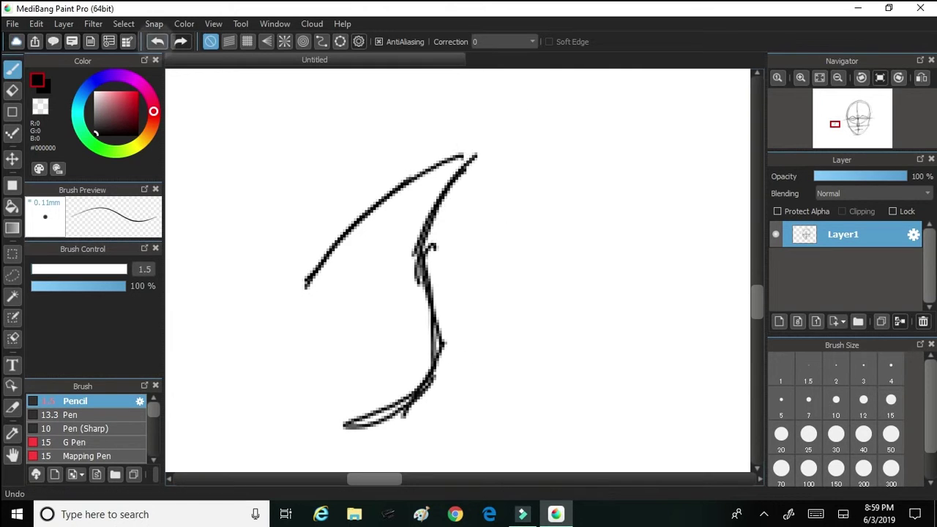
click(157, 41)
click(156, 41)
click(157, 41)
click(157, 41)
click(157, 41)
click(157, 41)
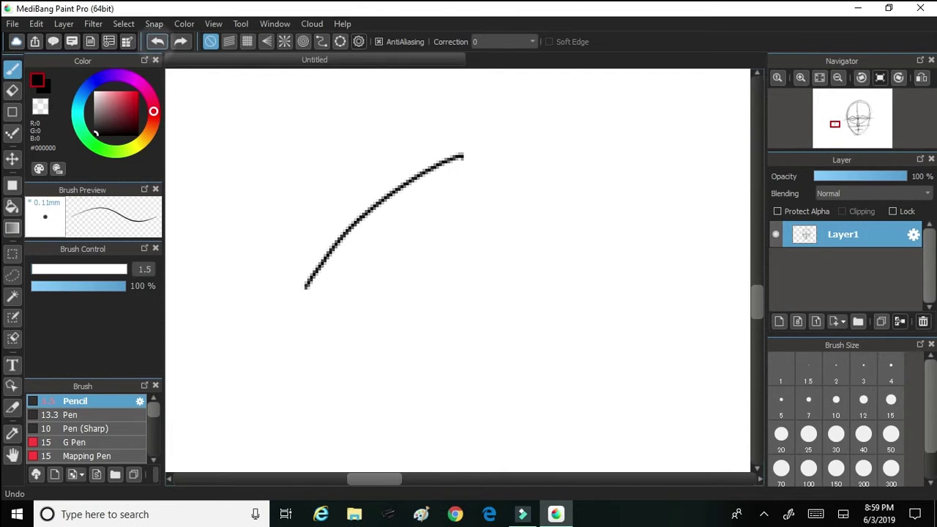
click(156, 41)
Sketch the ear's large, rounded outer rim with overlapping black pencil strokes in the blank area beside the head.
drag(303, 275, 494, 137)
mouse_move(355, 230)
mouse_down()
mouse_move(581, 226)
mouse_move(487, 369)
mouse_up()
mouse_move(550, 121)
mouse_down()
mouse_move(567, 228)
mouse_move(405, 393)
mouse_up()
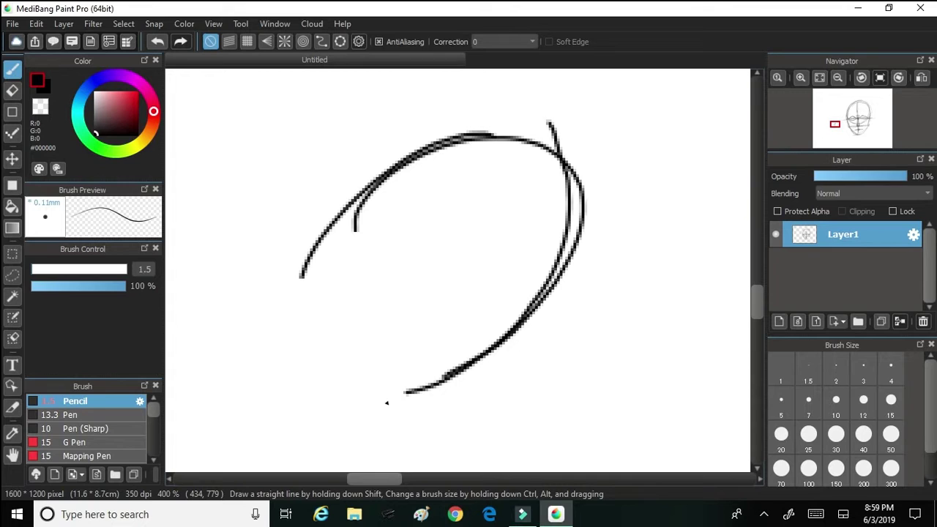
Draw the ear's lower edge curving down from the rim into a rounded lobe, and reinforce it with overlapping strokes.
scroll(387, 402, down, 5)
drag(452, 229, 435, 296)
mouse_move(447, 249)
mouse_down()
mouse_move(447, 260)
mouse_move(484, 199)
mouse_up()
mouse_move(478, 204)
mouse_down()
mouse_move(443, 292)
mouse_move(342, 322)
mouse_move(450, 308)
mouse_up()
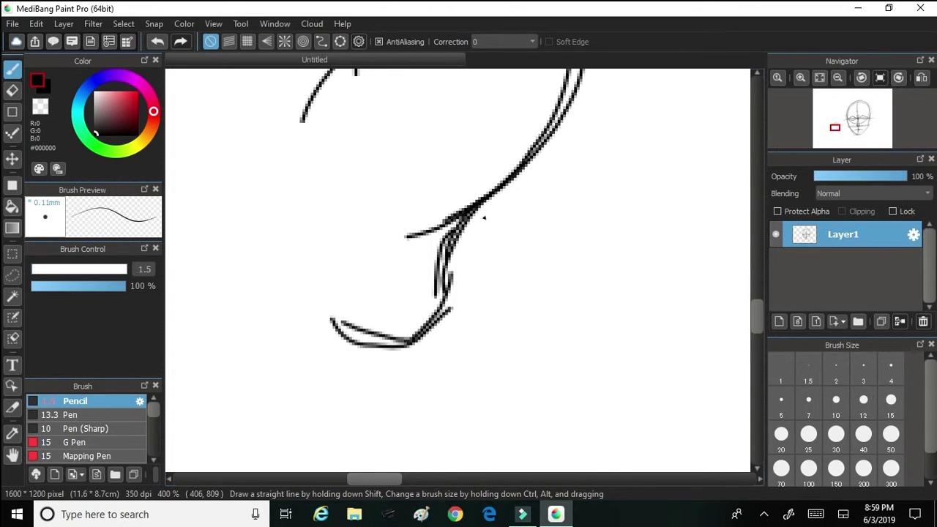
drag(339, 333, 451, 280)
drag(494, 199, 449, 296)
mouse_move(757, 316)
mouse_down()
mouse_move(757, 281)
mouse_move(757, 310)
mouse_up()
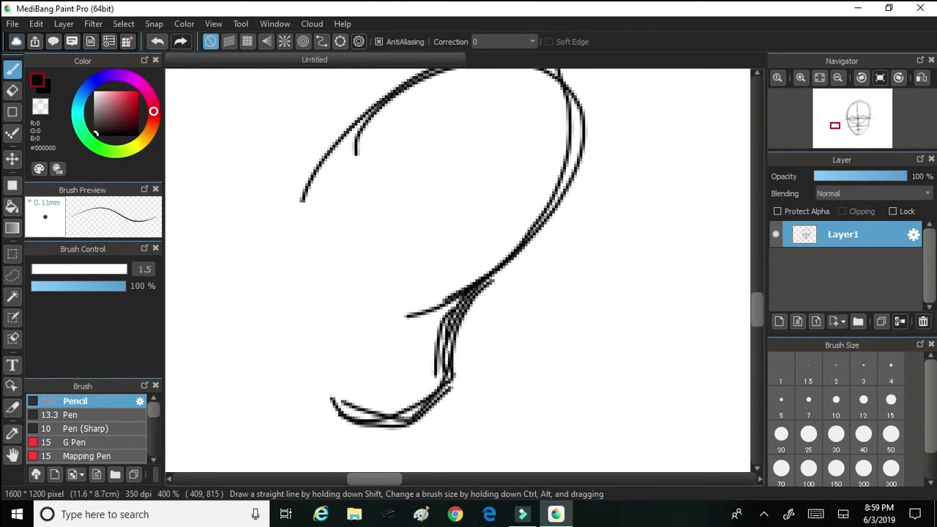
Draw an inner contour line from the rim's lower part down toward the lobe, ending in a small hook.
drag(437, 306, 408, 372)
drag(480, 278, 410, 347)
drag(502, 256, 409, 326)
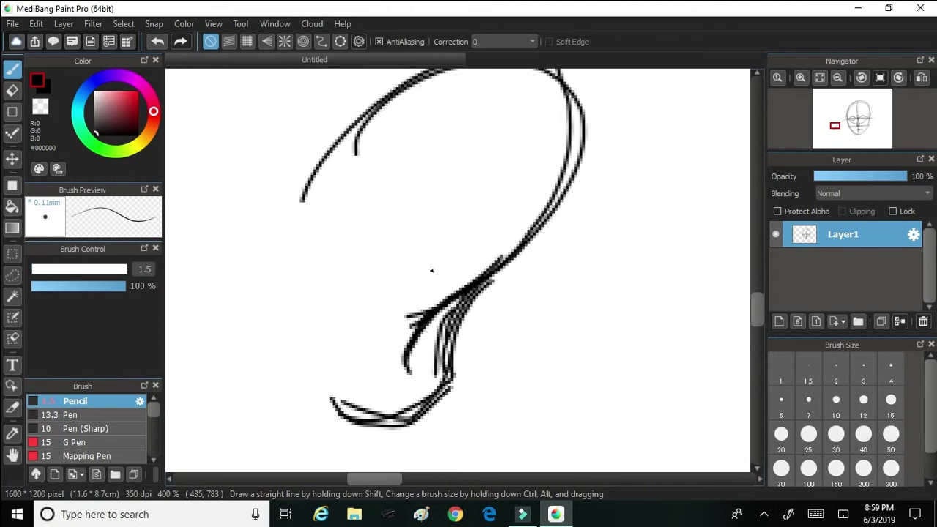
drag(379, 390, 409, 370)
mouse_move(379, 385)
mouse_down()
mouse_move(407, 359)
mouse_move(418, 322)
mouse_move(502, 257)
mouse_up()
drag(545, 207, 486, 274)
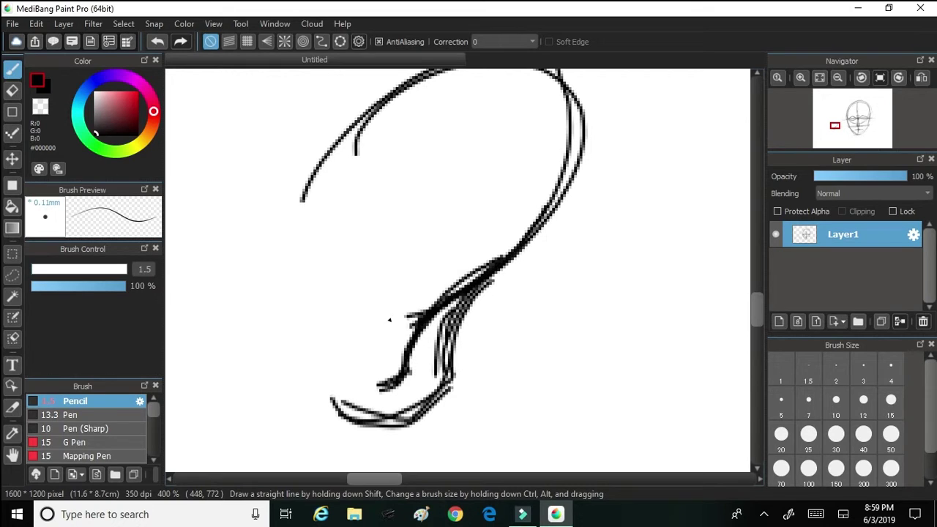
Round off the rim's upper end and the lobe's end, and add an inner contour following the rim and the lower edge.
mouse_move(337, 139)
mouse_down()
mouse_move(357, 185)
mouse_move(299, 218)
mouse_move(310, 180)
mouse_up()
mouse_move(335, 396)
mouse_down()
mouse_move(373, 363)
mouse_move(373, 406)
mouse_up()
drag(321, 379, 340, 405)
drag(324, 385, 377, 356)
drag(344, 204, 401, 112)
mouse_move(348, 198)
mouse_down()
mouse_move(402, 112)
mouse_move(480, 83)
mouse_up()
mouse_move(366, 370)
mouse_down()
mouse_move(416, 271)
mouse_move(488, 240)
mouse_up()
drag(446, 263, 532, 185)
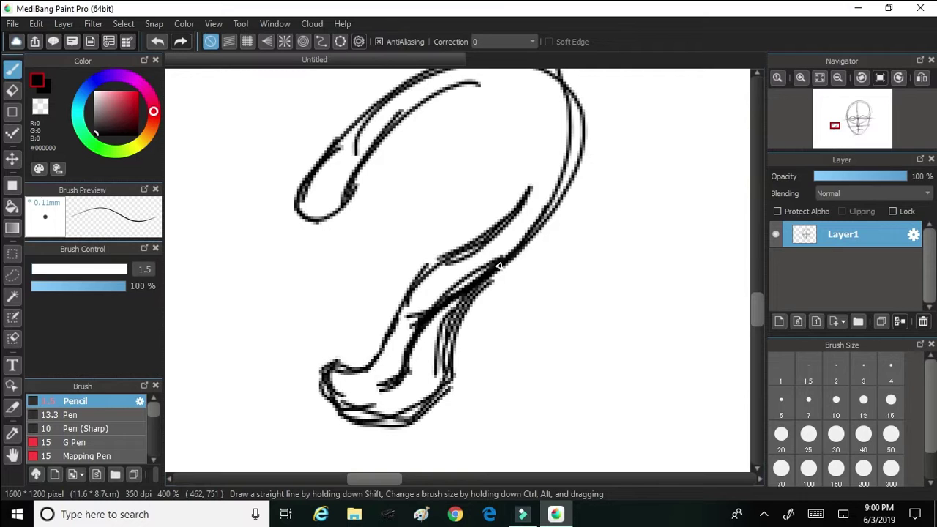
Sketch a second ear outline beside the first, with an angular top edge and a curved side tapering to the lobe.
drag(500, 265, 251, 257)
mouse_move(393, 297)
mouse_down()
mouse_move(487, 213)
mouse_move(528, 272)
mouse_move(476, 414)
mouse_up()
mouse_move(512, 358)
mouse_down()
mouse_move(389, 449)
mouse_move(517, 357)
mouse_up()
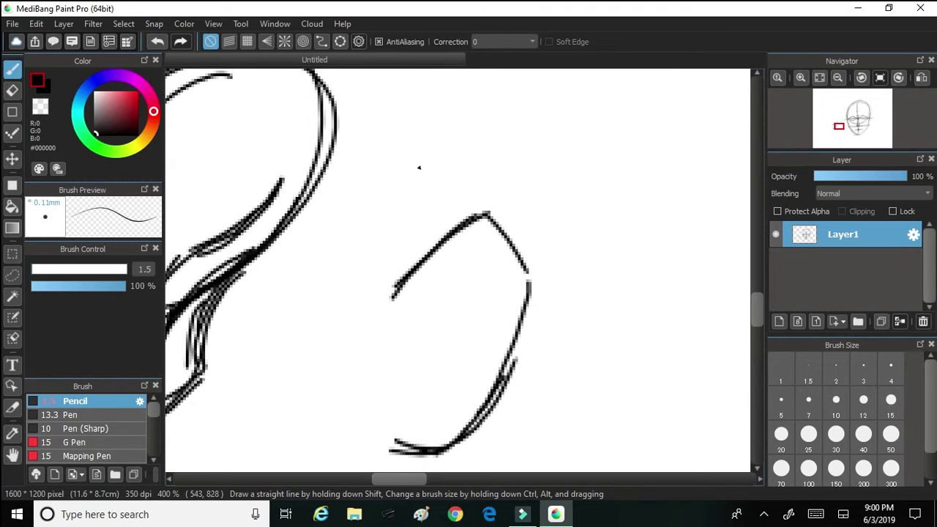
drag(487, 414, 533, 281)
mouse_move(510, 363)
mouse_down()
mouse_move(526, 269)
mouse_move(486, 226)
mouse_up()
mouse_move(489, 216)
mouse_down()
mouse_move(399, 278)
mouse_move(364, 323)
mouse_up()
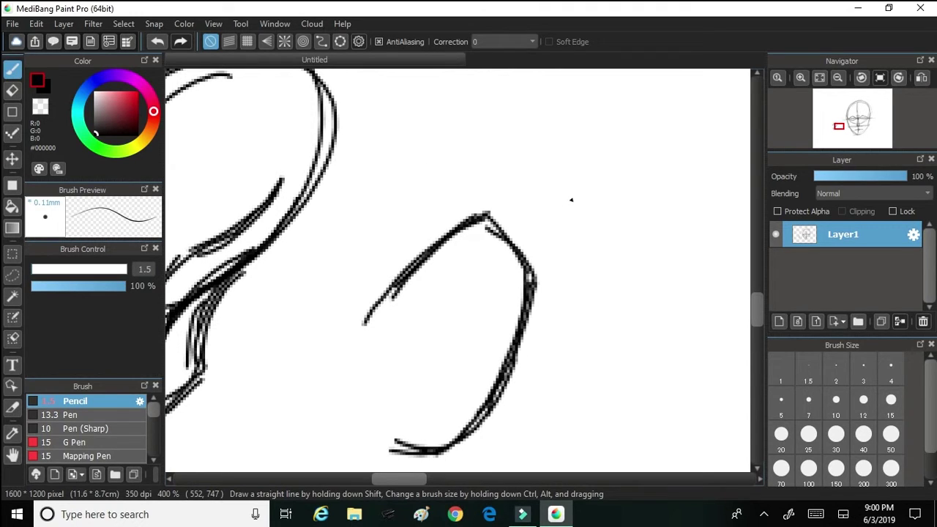
Add a short slanted line inside the second ear outline and a small arrow pointing at the first ear's outer rim.
drag(483, 268, 436, 326)
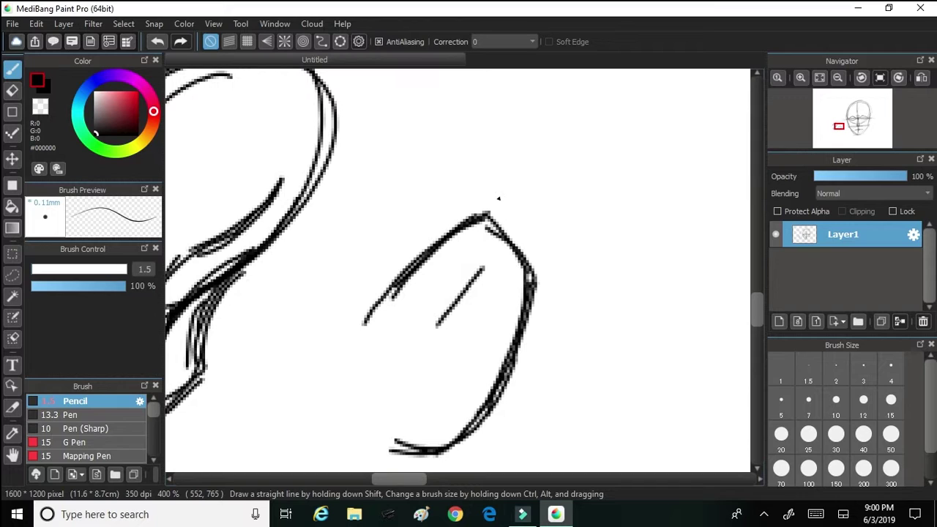
mouse_move(370, 128)
mouse_down()
mouse_move(395, 122)
mouse_move(347, 143)
mouse_move(387, 147)
mouse_up()
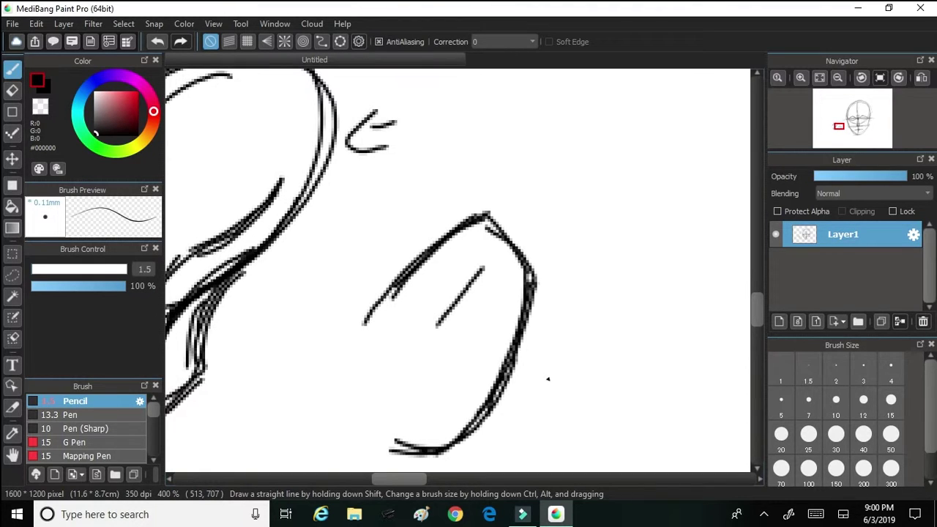
Draw and darken the second ear's angular inner contour, from the slanted line straight down to a small hook near the lobe.
drag(435, 333, 492, 271)
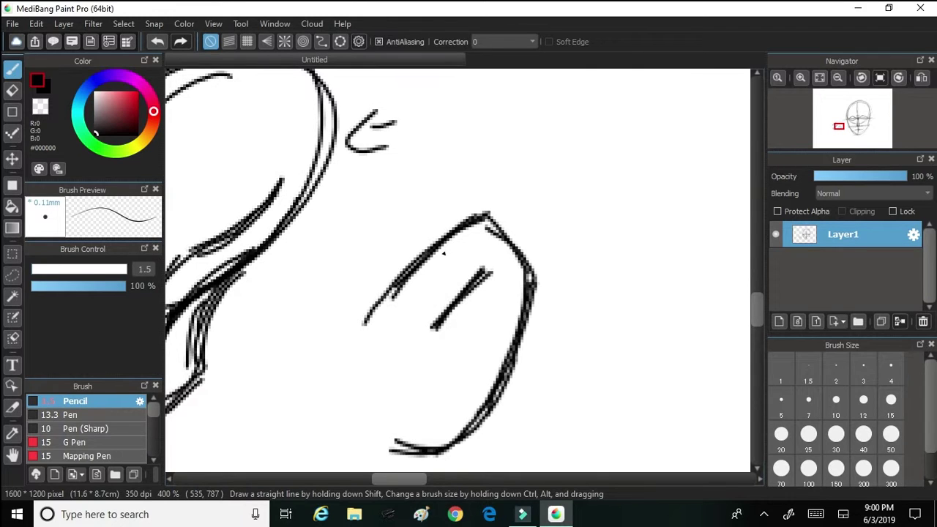
drag(434, 327, 432, 390)
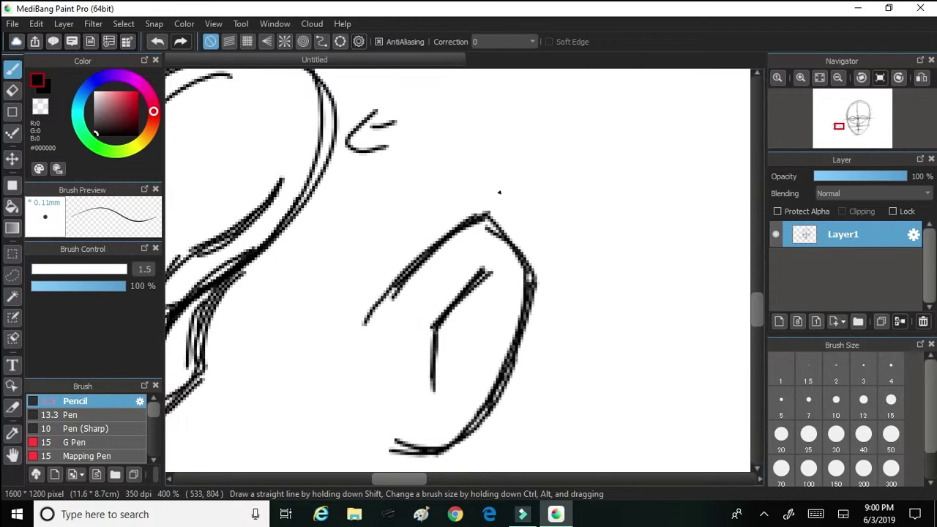
drag(397, 417, 436, 392)
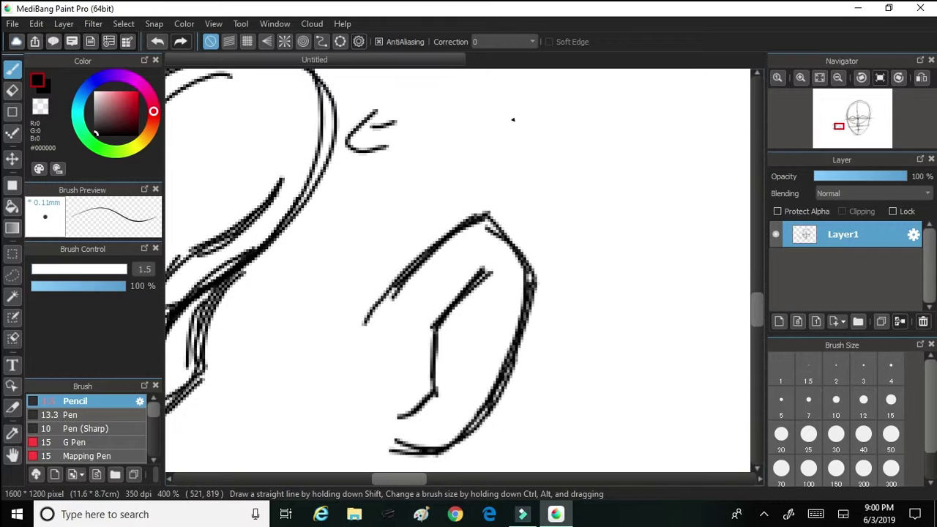
mouse_move(397, 417)
mouse_down()
mouse_move(433, 391)
mouse_move(433, 341)
mouse_move(461, 300)
mouse_up()
drag(502, 265, 438, 344)
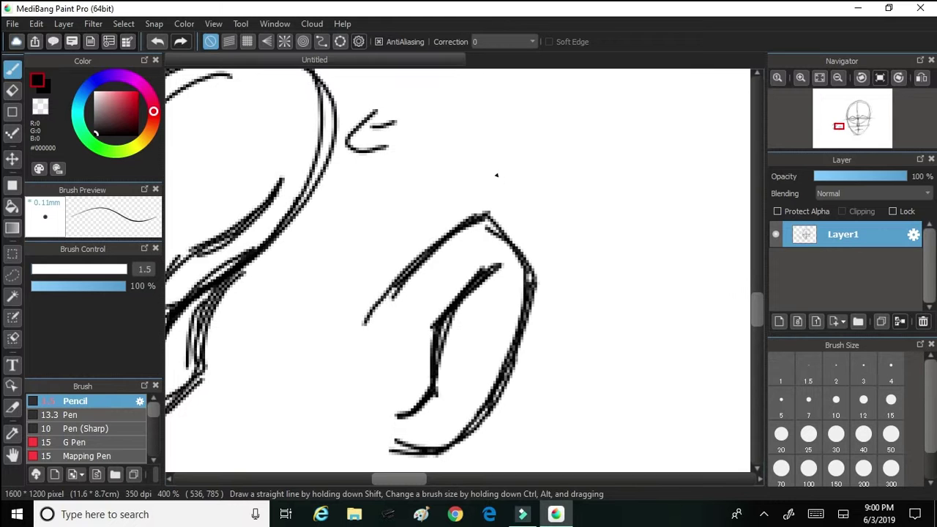
Add a hooked fold and a lower curve off the second ear's inner contour, and shade a rounded flap against its middle.
scroll(450, 315, up, 2)
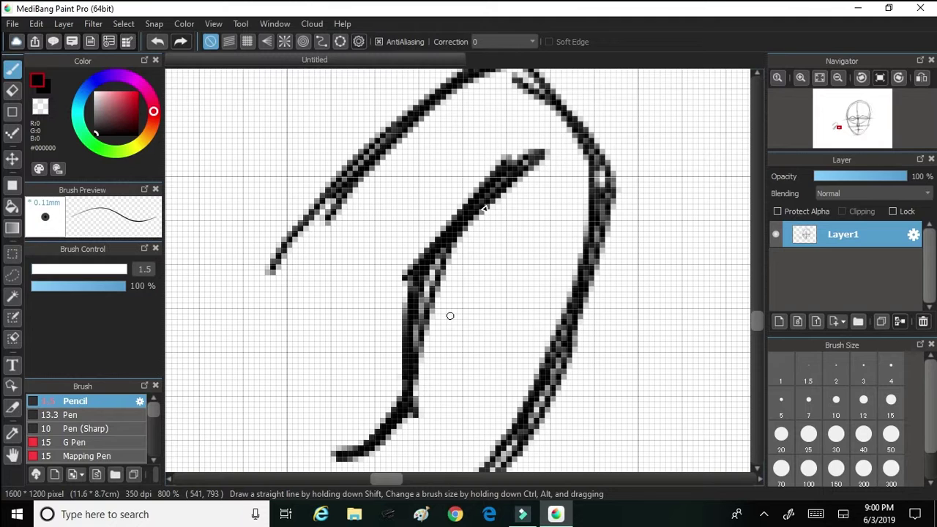
mouse_move(484, 208)
mouse_down()
mouse_move(523, 220)
mouse_move(512, 272)
mouse_up()
mouse_move(468, 224)
mouse_down()
mouse_move(517, 236)
mouse_move(498, 285)
mouse_move(522, 263)
mouse_up()
drag(389, 437, 464, 409)
mouse_move(439, 292)
mouse_down()
mouse_move(425, 344)
mouse_move(468, 369)
mouse_move(461, 358)
mouse_up()
mouse_move(436, 315)
mouse_down()
mouse_move(443, 352)
mouse_move(448, 322)
mouse_move(465, 338)
mouse_up()
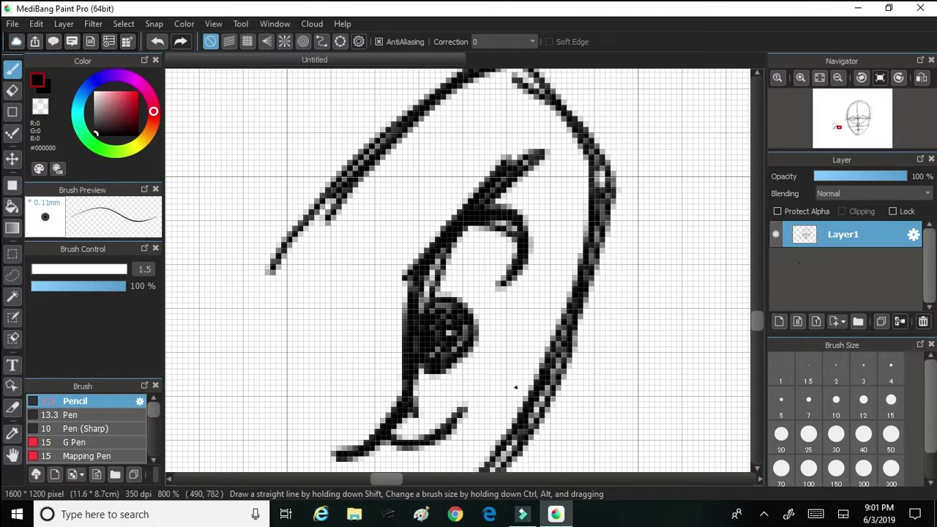
Erase both ear studies beside the head with the eraser at size 200.
click(819, 77)
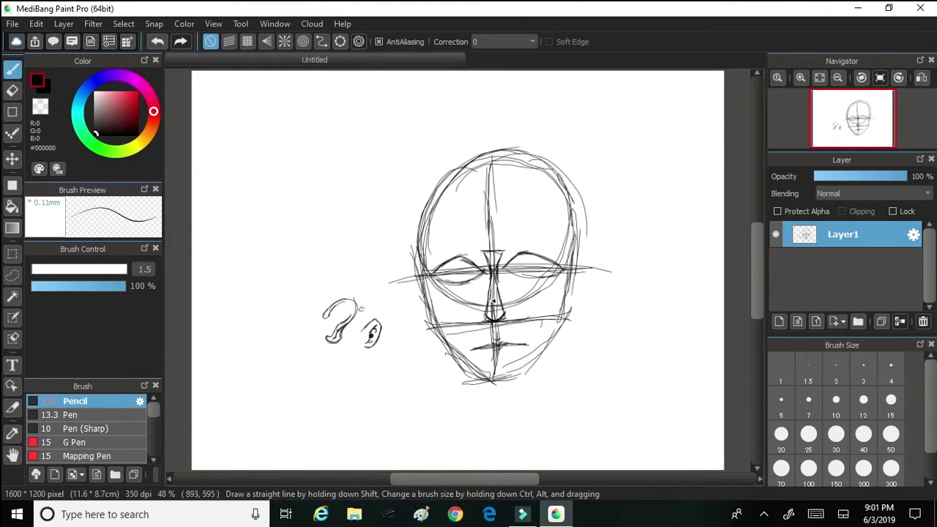
key(e)
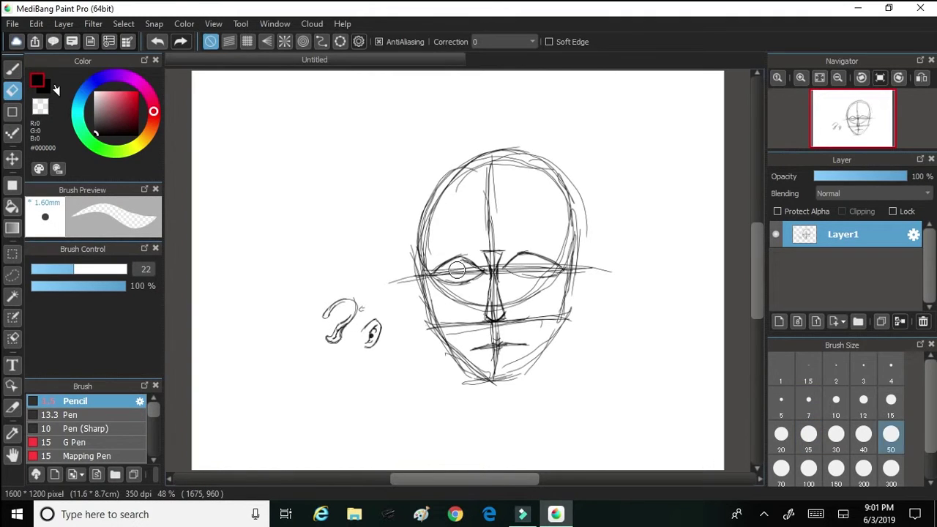
click(863, 468)
drag(328, 371, 357, 318)
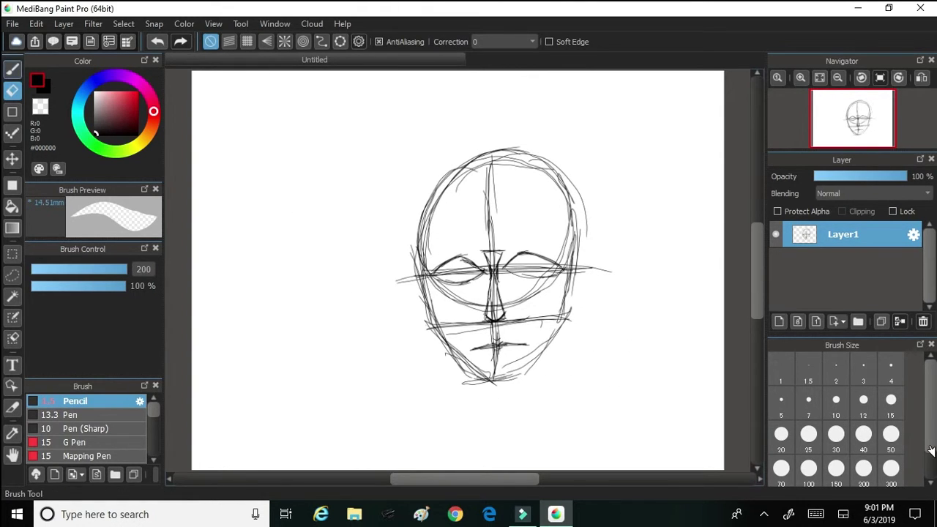
Sketch the ear on the head's right side with the 1.5 Pencil, between the eye line and nose line, and darken the adjoining head contour.
key(b)
scroll(454, 269, up, 6)
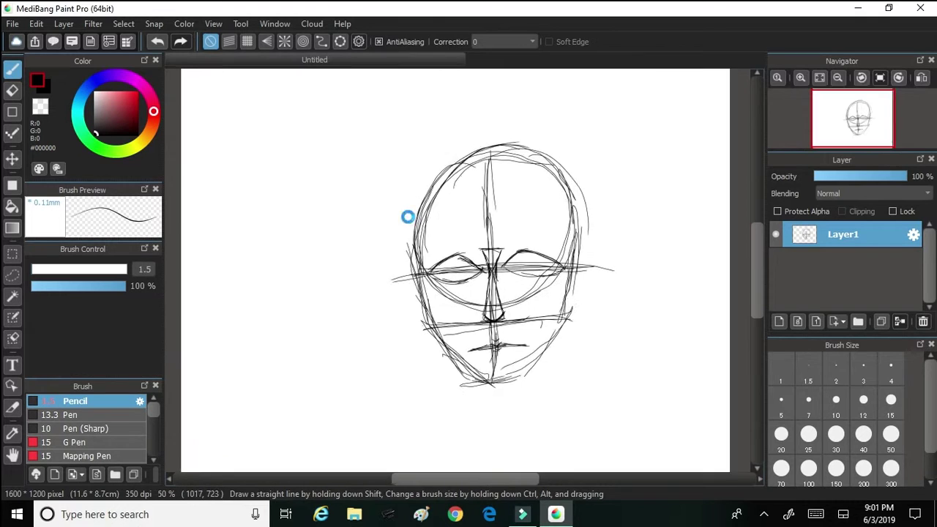
drag(488, 479, 522, 479)
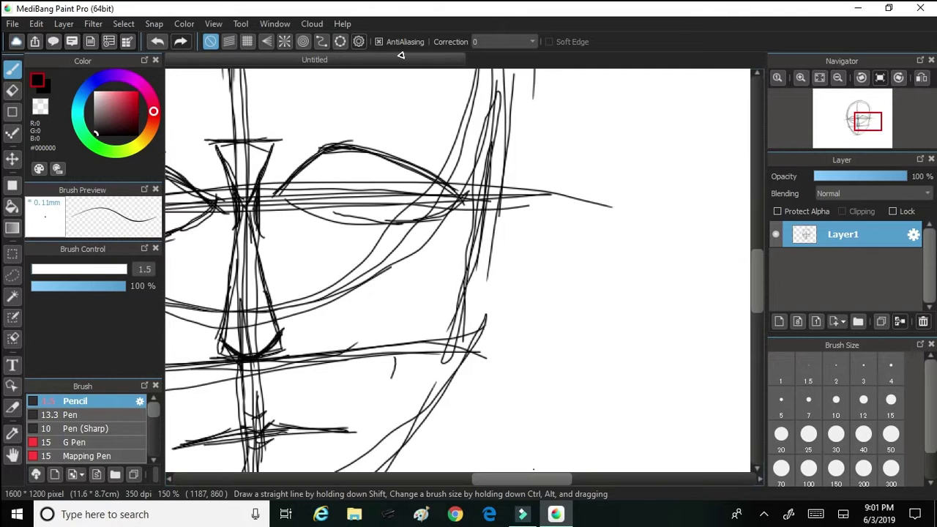
drag(491, 194, 464, 342)
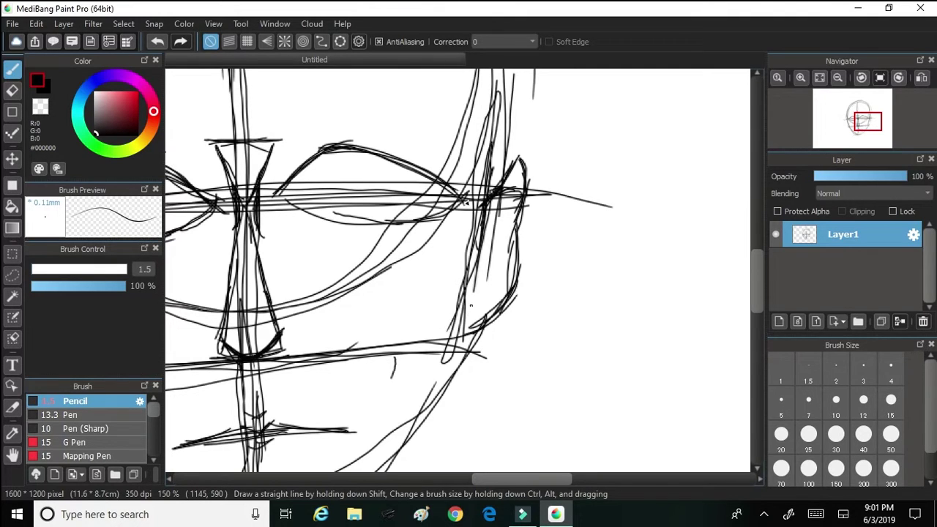
drag(479, 229, 453, 363)
drag(465, 295, 433, 410)
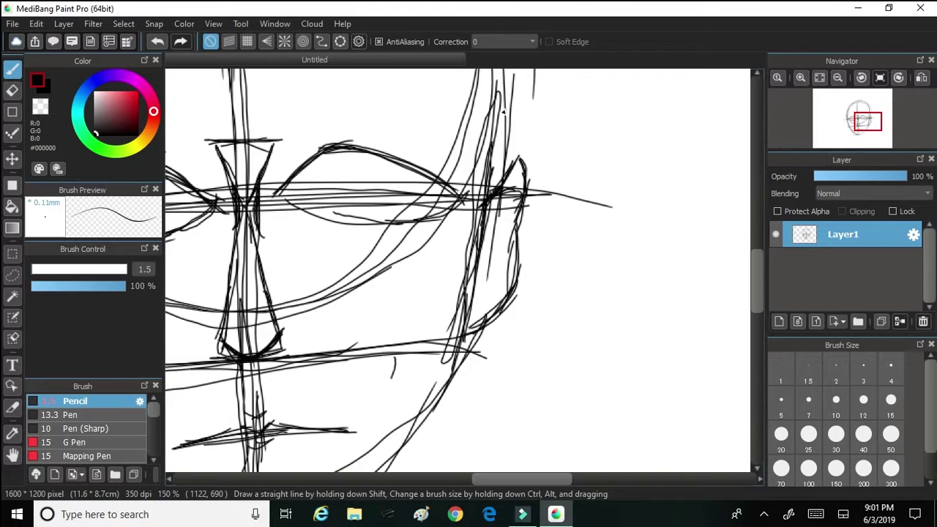
Sketch the matching ear on the head's left side, tapering from above the eye line down to the nose line.
scroll(503, 111, left, 5)
mouse_move(423, 224)
mouse_down()
mouse_move(439, 214)
mouse_move(425, 164)
mouse_move(415, 245)
mouse_up()
mouse_move(425, 164)
mouse_down()
mouse_move(416, 225)
mouse_move(412, 215)
mouse_move(498, 366)
mouse_move(439, 303)
mouse_move(412, 230)
mouse_up()
mouse_move(439, 295)
mouse_down()
mouse_move(426, 161)
mouse_move(465, 237)
mouse_up()
drag(434, 204, 475, 362)
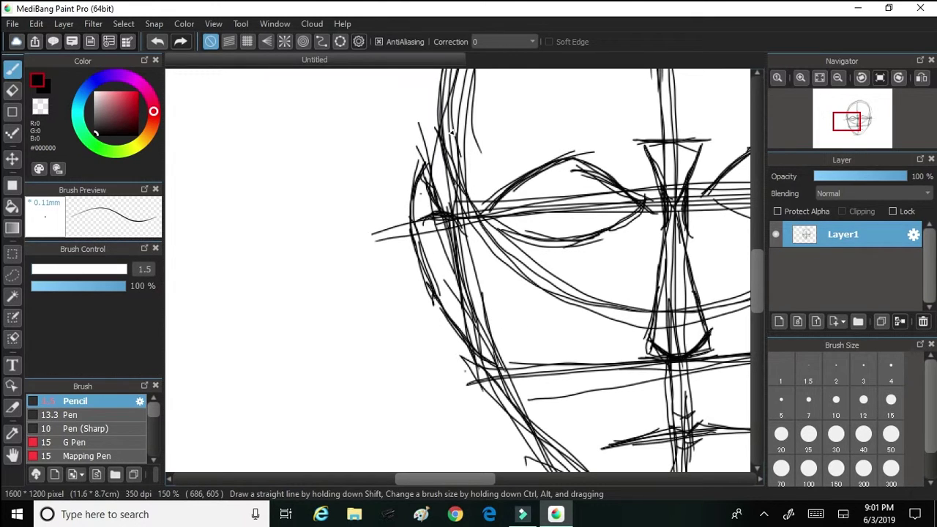
Add short inner contour lines inside both ears of the head.
drag(421, 199, 460, 312)
drag(431, 251, 441, 282)
drag(445, 479, 507, 478)
mouse_move(577, 221)
mouse_down()
mouse_move(567, 291)
mouse_move(572, 261)
mouse_up()
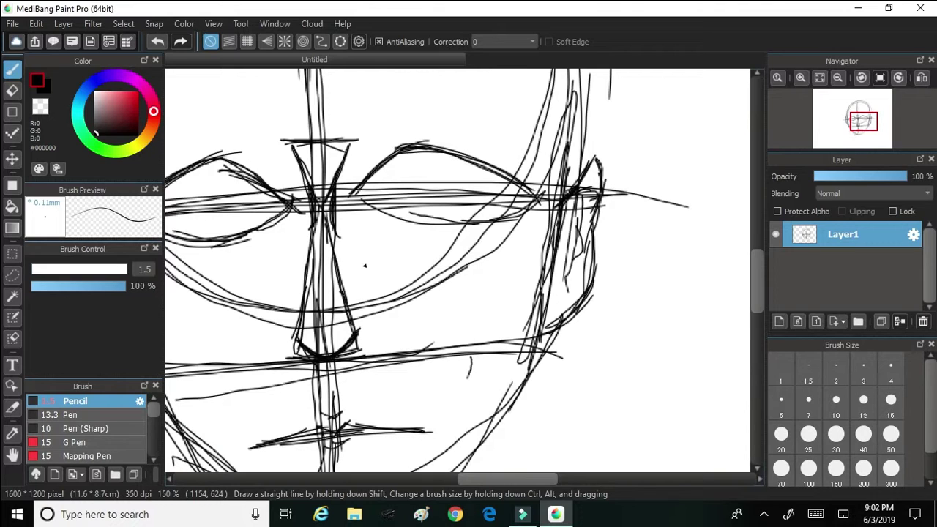
click(819, 77)
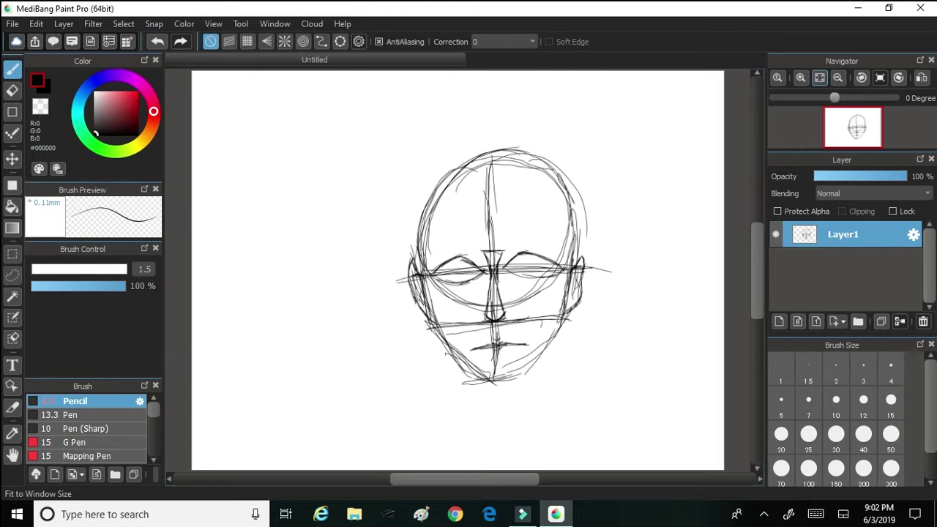
Sketch a series of wavy and hooked strokes descending diagonally in the blank area beside the head.
scroll(354, 317, up, 6)
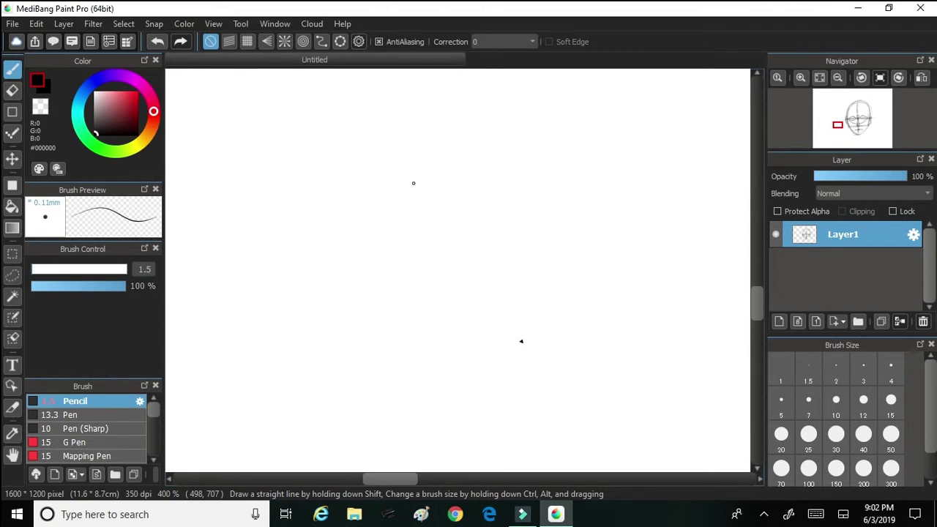
drag(343, 251, 408, 277)
drag(388, 266, 495, 295)
drag(466, 273, 493, 374)
mouse_move(464, 218)
mouse_down()
mouse_move(519, 275)
mouse_move(508, 350)
mouse_up()
drag(494, 364, 500, 408)
drag(494, 368, 585, 362)
drag(534, 304, 659, 363)
drag(623, 365, 693, 430)
drag(635, 330, 730, 408)
mouse_move(597, 275)
mouse_down()
mouse_move(748, 401)
mouse_move(728, 353)
mouse_up()
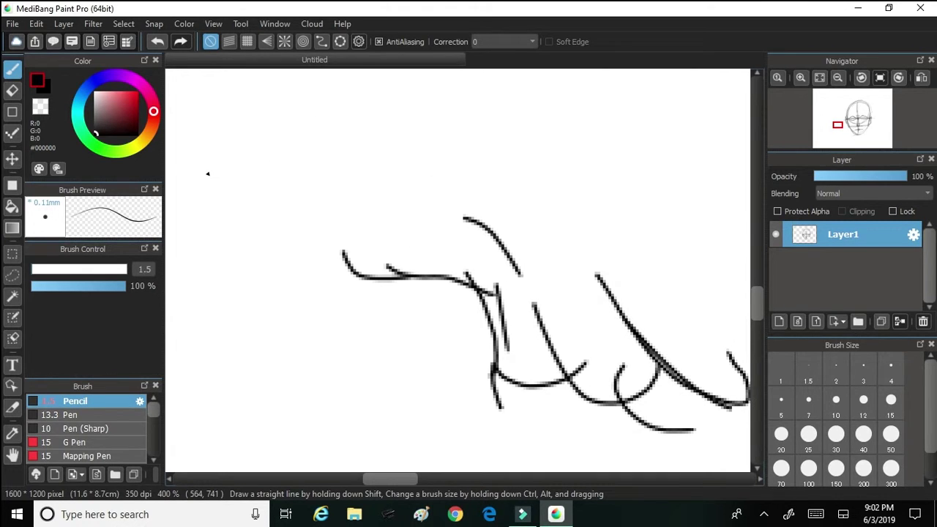
Undo all the descending wavy and hooked strokes.
click(157, 41)
click(157, 41)
click(156, 42)
click(157, 41)
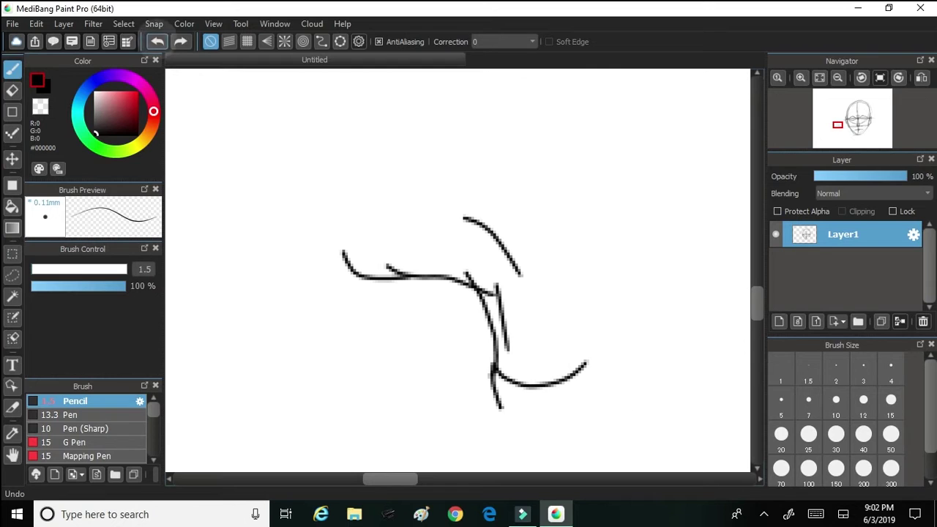
click(156, 42)
click(156, 42)
click(157, 42)
click(156, 42)
click(157, 41)
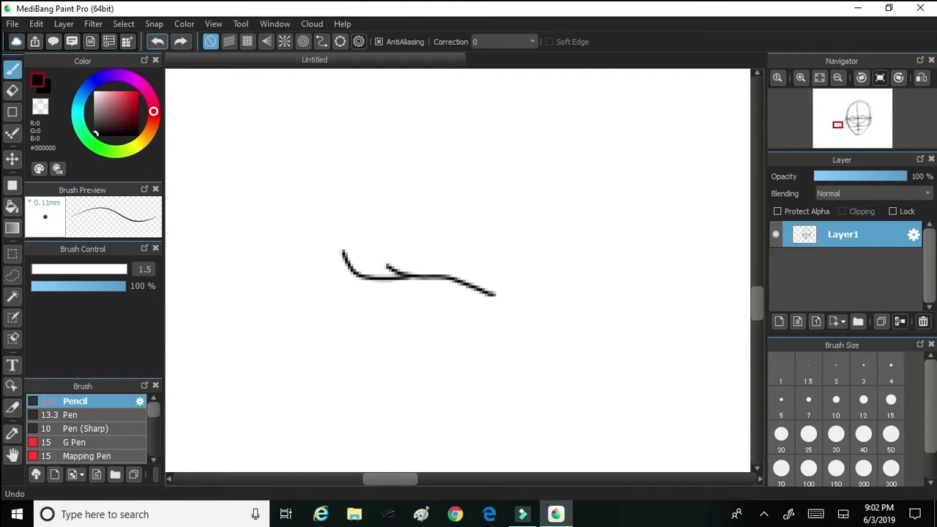
click(157, 42)
click(156, 41)
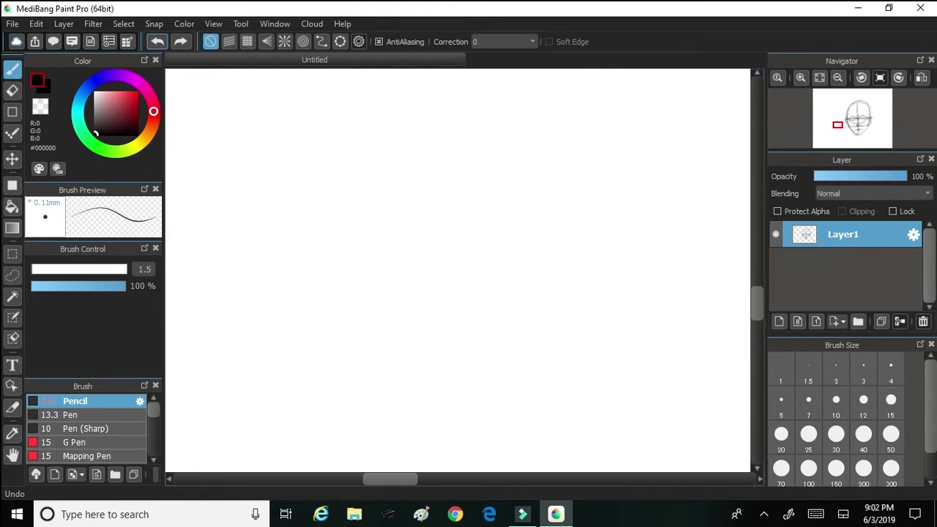
Draw a shallow bowl-shaped base curve with a row of short upright strokes rising from it.
mouse_move(381, 254)
mouse_down()
mouse_move(417, 265)
mouse_move(490, 258)
mouse_move(517, 228)
mouse_up()
drag(339, 236, 363, 258)
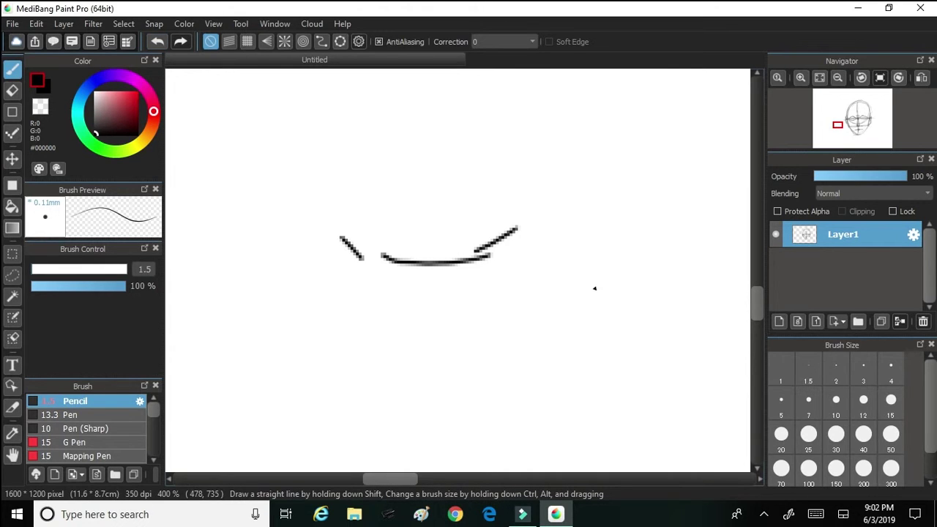
drag(350, 225, 343, 201)
drag(353, 235, 356, 199)
click(368, 233)
mouse_move(382, 233)
mouse_down()
mouse_move(392, 205)
mouse_move(402, 217)
mouse_up()
drag(410, 258, 423, 203)
mouse_move(435, 246)
mouse_down()
mouse_move(446, 232)
mouse_move(442, 240)
mouse_up()
drag(524, 198, 476, 244)
drag(542, 178, 523, 222)
Add a second row of short strokes above the first, crossed by longer diagonal strokes.
drag(503, 146, 502, 208)
drag(473, 161, 480, 195)
drag(410, 160, 420, 195)
drag(432, 164, 444, 202)
drag(359, 176, 366, 196)
drag(351, 150, 357, 199)
mouse_move(394, 155)
mouse_down()
mouse_move(380, 217)
mouse_move(398, 160)
mouse_up()
drag(425, 163, 438, 214)
drag(464, 154, 431, 217)
drag(375, 166, 339, 224)
drag(427, 160, 372, 233)
drag(452, 175, 384, 242)
drag(495, 158, 410, 244)
drag(518, 160, 462, 217)
Undo the hatched strokes and their bowl-shaped base curve.
click(156, 41)
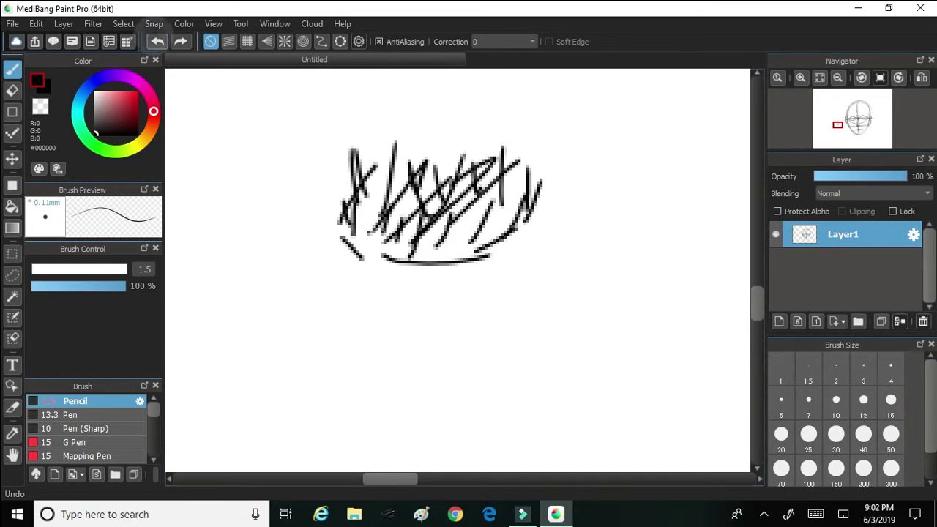
click(156, 41)
click(157, 41)
click(156, 41)
click(156, 41)
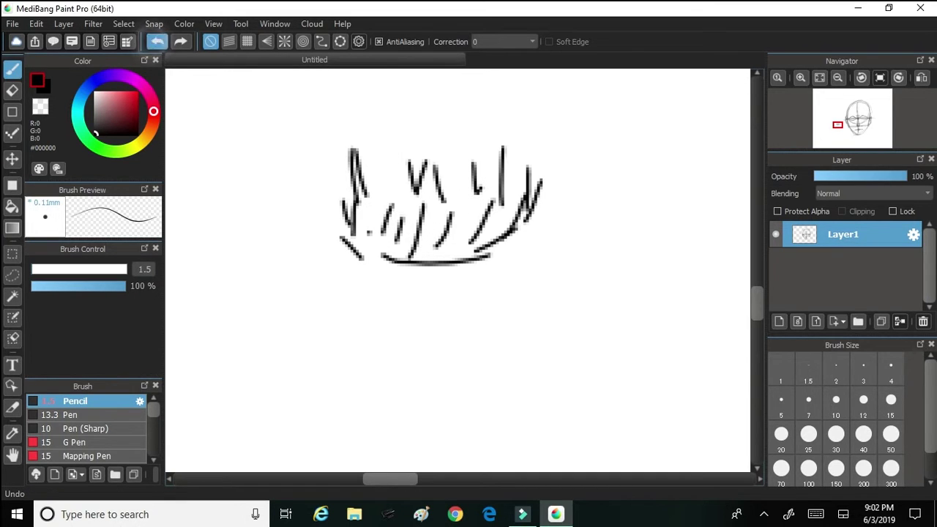
click(157, 41)
click(157, 41)
click(157, 41)
click(156, 41)
click(157, 41)
click(157, 41)
click(157, 41)
click(156, 41)
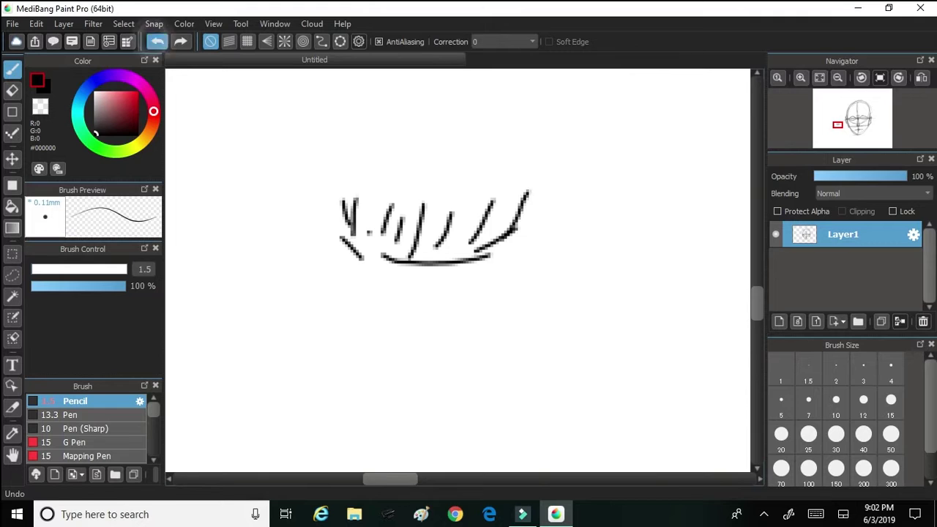
click(157, 41)
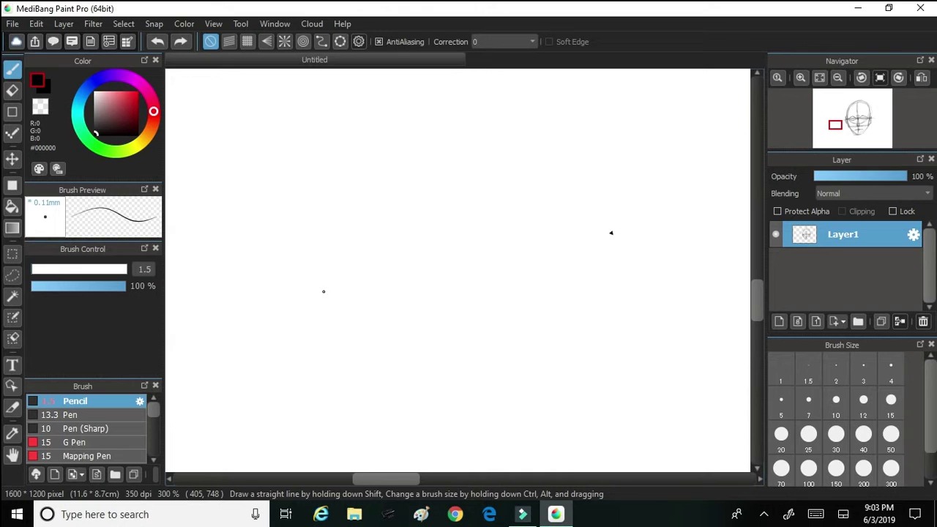
Sketch a small head with a rounded skull, centre line and tapered jaw, and add slanted strokes at its upper left.
mouse_move(420, 341)
mouse_down()
mouse_move(314, 322)
mouse_move(339, 296)
mouse_up()
mouse_move(402, 207)
mouse_down()
mouse_move(381, 454)
mouse_move(453, 413)
mouse_up()
drag(308, 324, 382, 444)
mouse_move(495, 284)
mouse_down()
mouse_move(423, 437)
mouse_move(448, 409)
mouse_up()
mouse_move(326, 333)
mouse_down()
mouse_move(393, 454)
mouse_move(421, 423)
mouse_up()
drag(480, 295, 375, 426)
drag(323, 229, 323, 300)
mouse_move(316, 257)
mouse_down()
mouse_move(396, 174)
mouse_move(413, 174)
mouse_up()
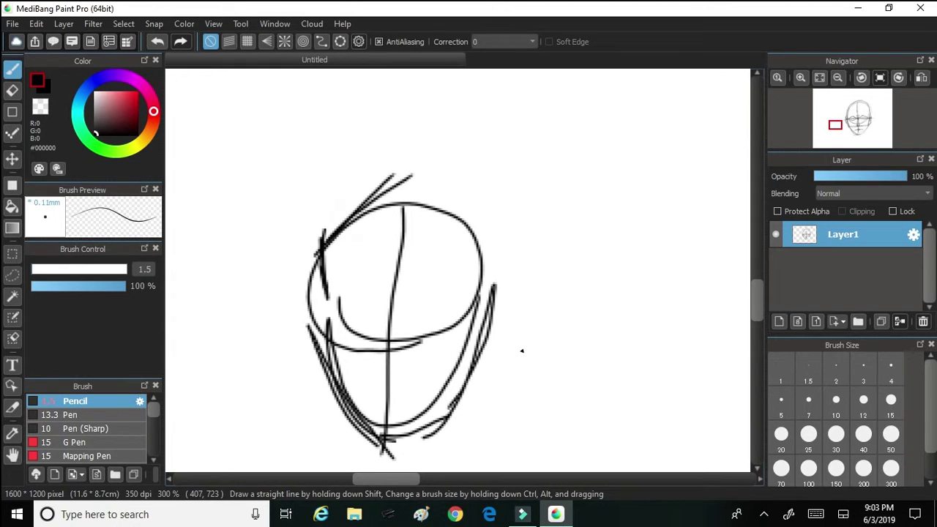
Undo the whole small head sketch.
click(157, 41)
click(157, 41)
click(157, 41)
click(158, 41)
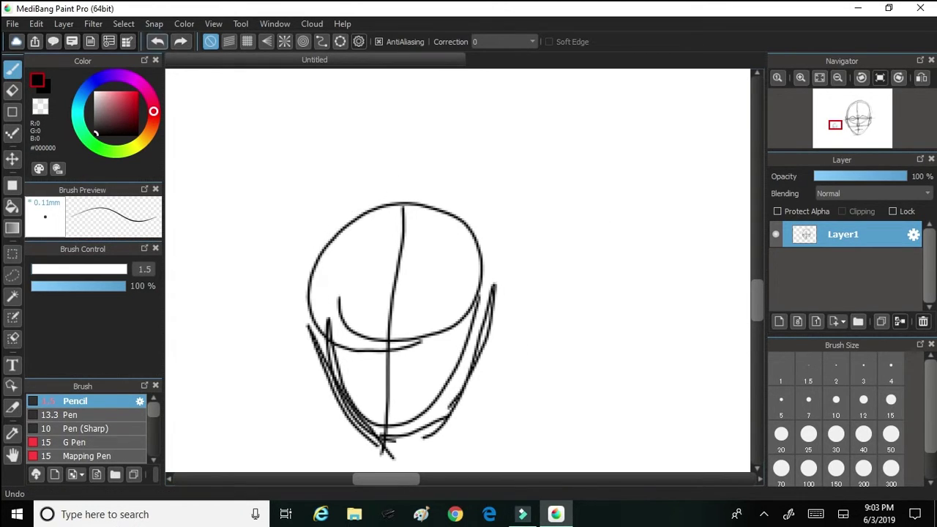
click(157, 41)
click(157, 41)
click(157, 41)
click(157, 41)
click(158, 41)
click(157, 41)
click(158, 41)
click(157, 41)
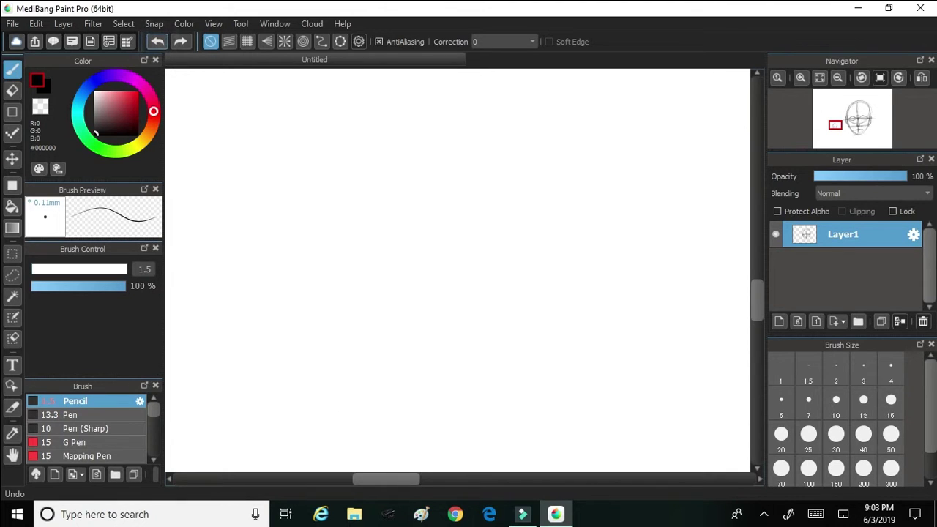
Draw a short vertical centre line with wavy curves spreading to both sides from its upper and lower ends.
drag(451, 170, 458, 258)
mouse_move(460, 194)
mouse_down()
mouse_move(493, 157)
mouse_move(658, 126)
mouse_move(635, 104)
mouse_up()
mouse_move(444, 188)
mouse_down()
mouse_move(281, 176)
mouse_move(298, 108)
mouse_move(289, 256)
mouse_up()
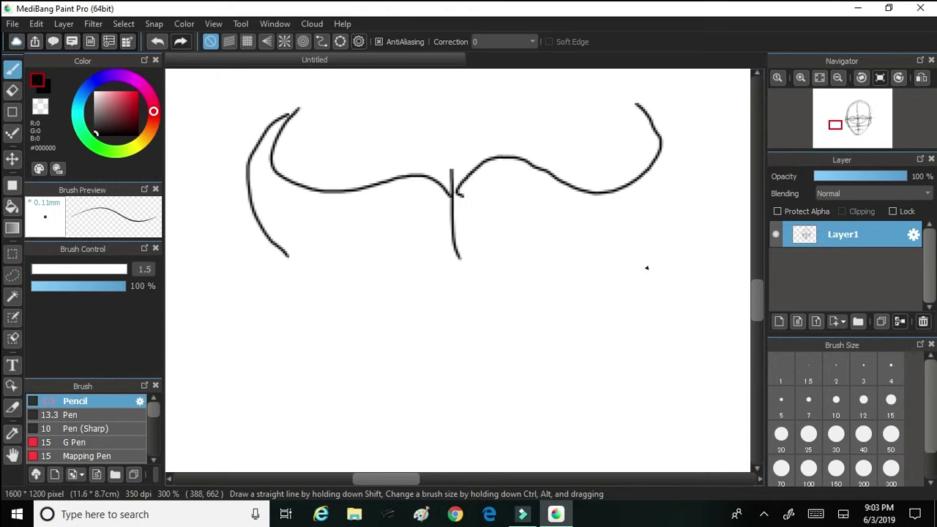
drag(459, 264, 251, 309)
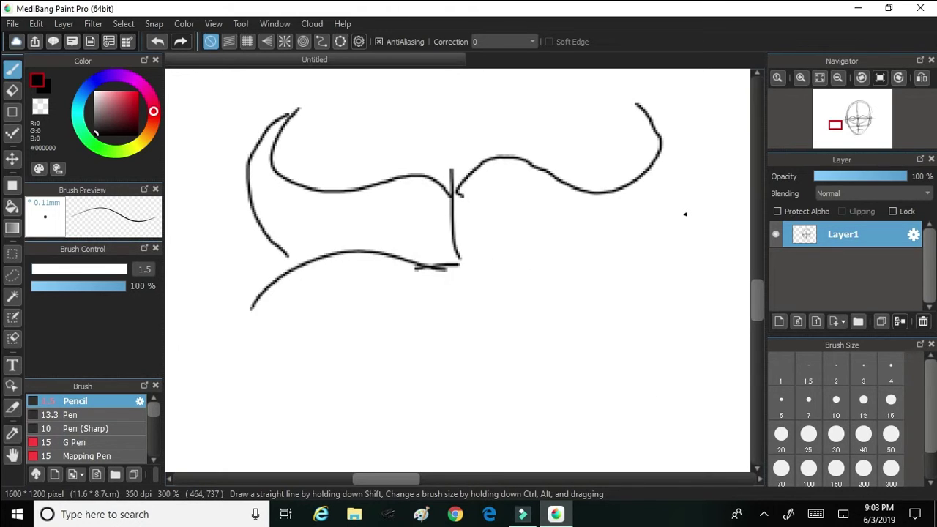
mouse_move(462, 259)
mouse_down()
mouse_move(499, 268)
mouse_move(662, 272)
mouse_up()
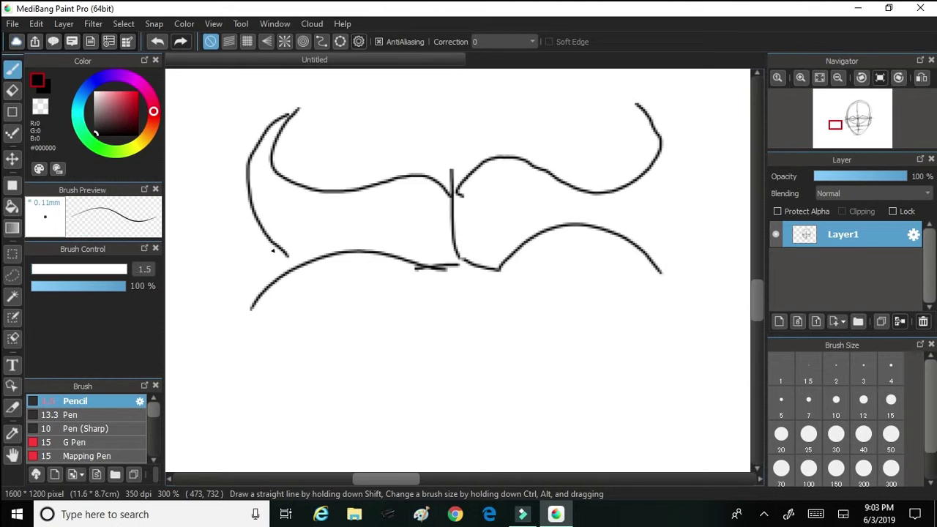
Undo the wavy side curves and the vertical centre line.
click(157, 41)
click(156, 41)
click(157, 41)
click(156, 41)
click(157, 41)
click(157, 41)
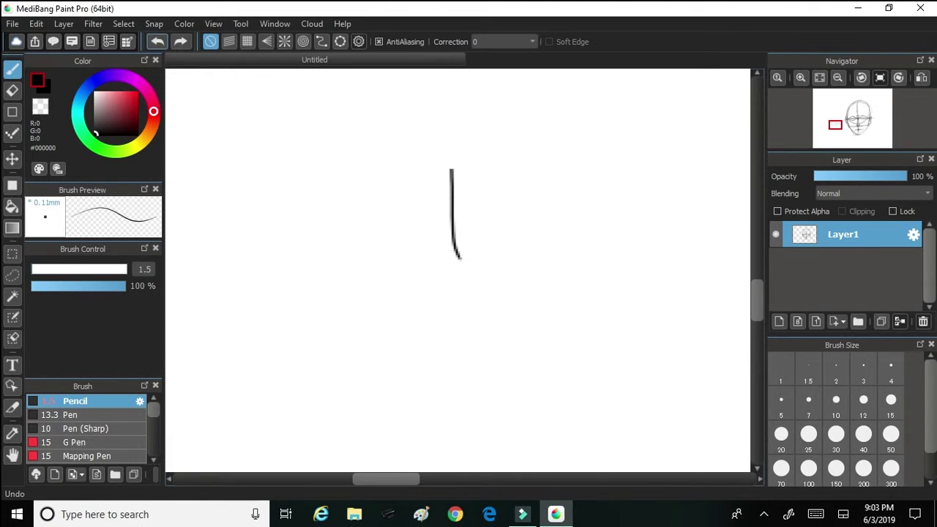
click(157, 41)
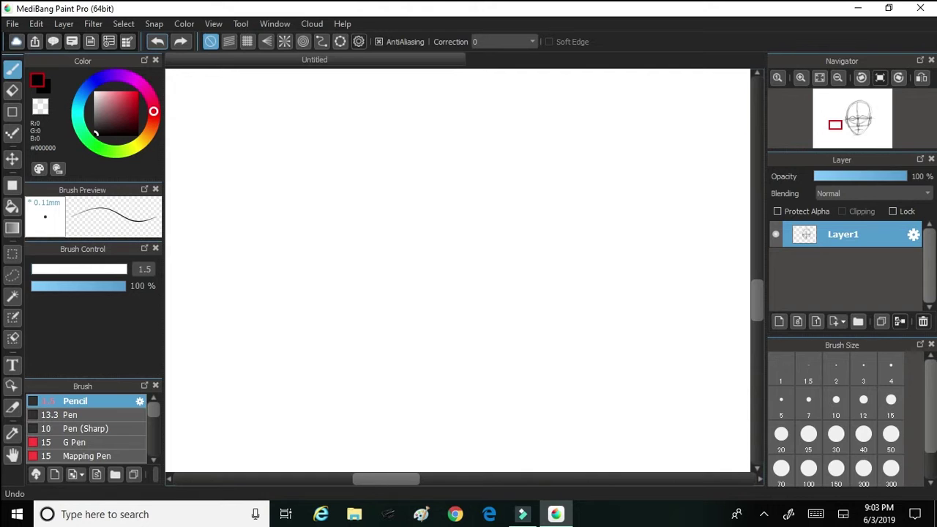
Sketch a wavy line descending into a pointed lock, with curved, tapering strokes continuing beside it.
mouse_move(287, 178)
mouse_down()
mouse_move(295, 259)
mouse_move(385, 271)
mouse_move(502, 313)
mouse_move(527, 391)
mouse_up()
drag(524, 341, 528, 395)
mouse_move(527, 286)
mouse_down()
mouse_move(516, 412)
mouse_move(540, 317)
mouse_move(666, 397)
mouse_up()
mouse_move(582, 367)
mouse_down()
mouse_move(590, 378)
mouse_move(710, 388)
mouse_up()
drag(710, 388, 640, 361)
drag(587, 311, 733, 375)
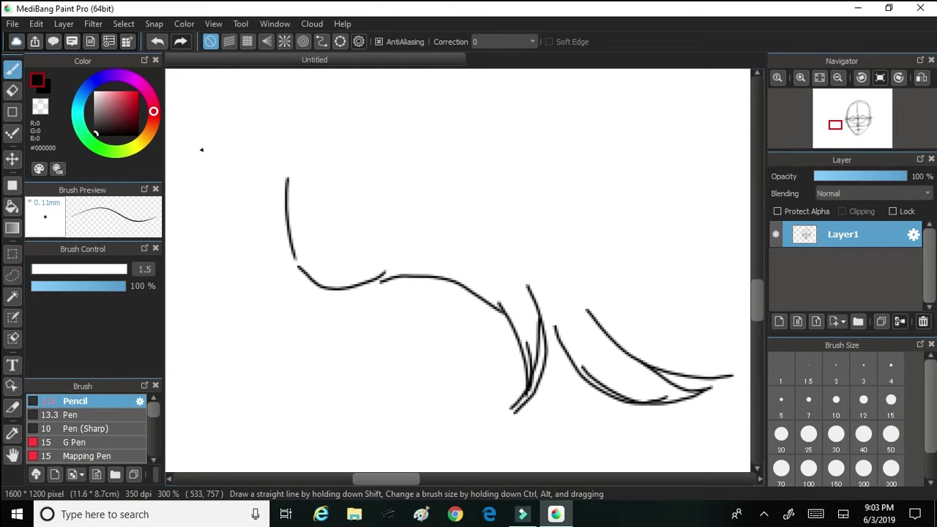
Sketch the rounded side and long arched upper edge of the hair study with overlapping curves ending in an upswept tip.
drag(396, 479, 406, 479)
drag(616, 335, 641, 351)
drag(196, 176, 281, 96)
mouse_move(218, 151)
mouse_down()
mouse_move(334, 91)
mouse_move(270, 142)
mouse_up()
drag(271, 140, 408, 112)
mouse_move(343, 119)
mouse_down()
mouse_move(516, 142)
mouse_move(609, 92)
mouse_up()
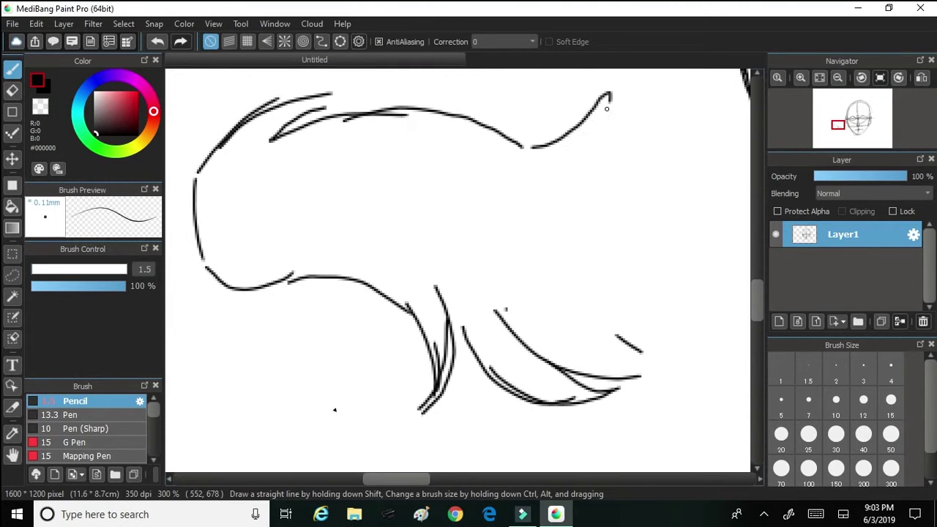
Complete the upswept lock and carry the hair outline down the far side to a pointed tip.
drag(496, 138, 611, 95)
drag(529, 150, 626, 110)
mouse_move(528, 154)
mouse_down()
mouse_move(573, 166)
mouse_move(639, 163)
mouse_up()
drag(622, 155, 662, 267)
mouse_move(659, 228)
mouse_down()
mouse_move(667, 305)
mouse_move(690, 326)
mouse_up()
drag(667, 316, 721, 348)
Layer short tapering strokes along the lower edge of the hair study to form pointed locks.
drag(658, 322, 699, 360)
drag(606, 335, 682, 366)
drag(603, 335, 667, 387)
drag(574, 362, 654, 395)
mouse_move(554, 374)
mouse_down()
mouse_move(603, 410)
mouse_move(634, 416)
mouse_up()
drag(515, 375, 555, 403)
drag(559, 407, 675, 387)
Reinforce the far edge of the hair study and add loose strokes across its upper edge and below the fringe.
drag(666, 265, 653, 293)
drag(653, 293, 694, 344)
drag(631, 158, 666, 268)
drag(433, 117, 479, 107)
drag(436, 135, 489, 121)
drag(461, 144, 528, 134)
mouse_move(508, 174)
mouse_down()
mouse_move(680, 174)
mouse_move(638, 258)
mouse_up()
mouse_move(267, 269)
mouse_down()
mouse_move(353, 297)
mouse_move(398, 366)
mouse_move(374, 416)
mouse_up()
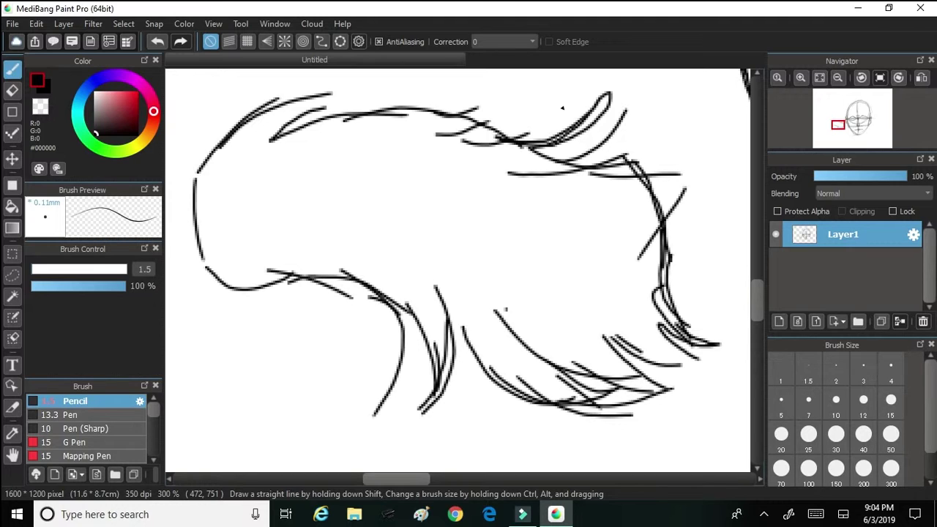
Draw two small direction arrows at the rounded end of the hair study, and undo them with the last strokes under the fringe.
mouse_move(270, 186)
mouse_down()
mouse_move(231, 206)
mouse_move(249, 210)
mouse_up()
mouse_move(192, 351)
mouse_down()
mouse_move(196, 306)
mouse_move(208, 320)
mouse_up()
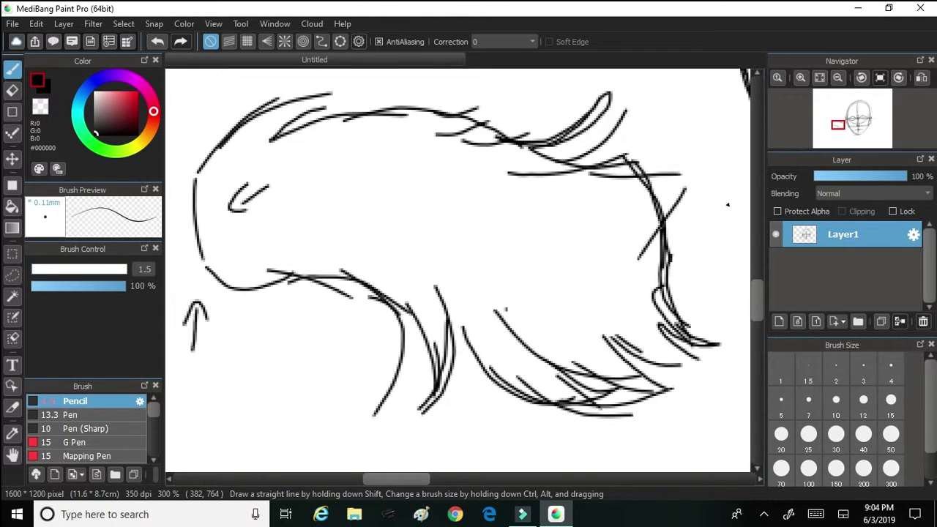
click(157, 41)
click(157, 41)
click(157, 41)
click(157, 41)
click(156, 41)
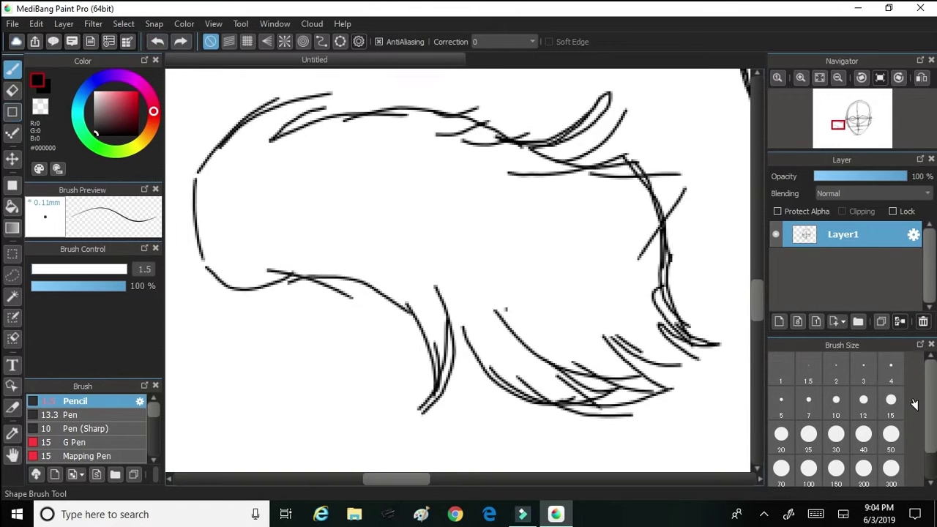
Erase the entire hair study with the 200-size eraser and return to the pencil brush.
key(e)
mouse_move(230, 334)
mouse_down()
mouse_move(719, 242)
mouse_move(642, 291)
mouse_move(494, 209)
mouse_move(385, 240)
mouse_move(412, 262)
mouse_up()
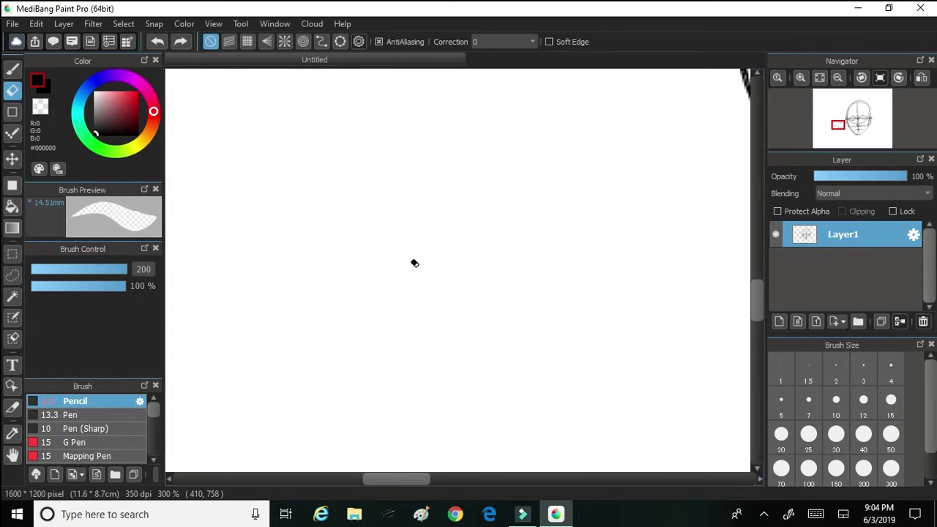
key(b)
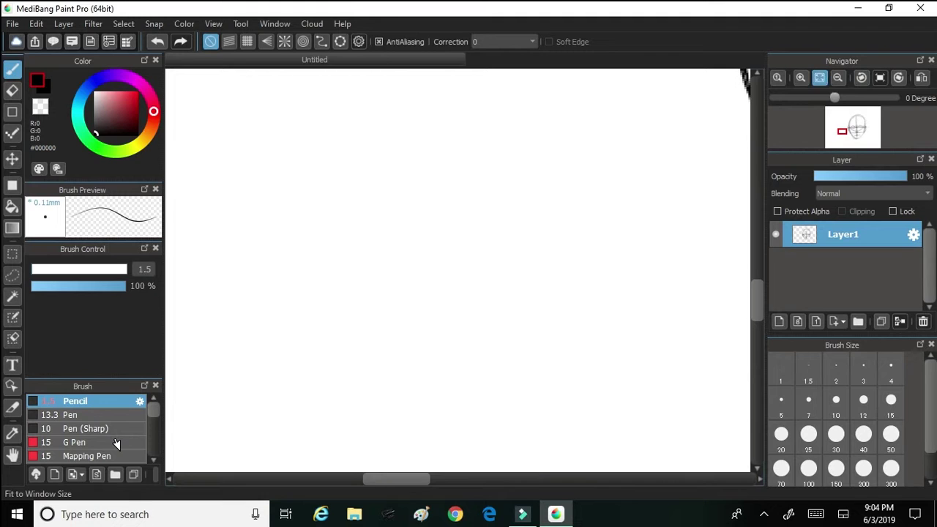
Return to the head sketch and add a new layer above it for the line art.
key(ctrl+0)
scroll(411, 311, up, 3)
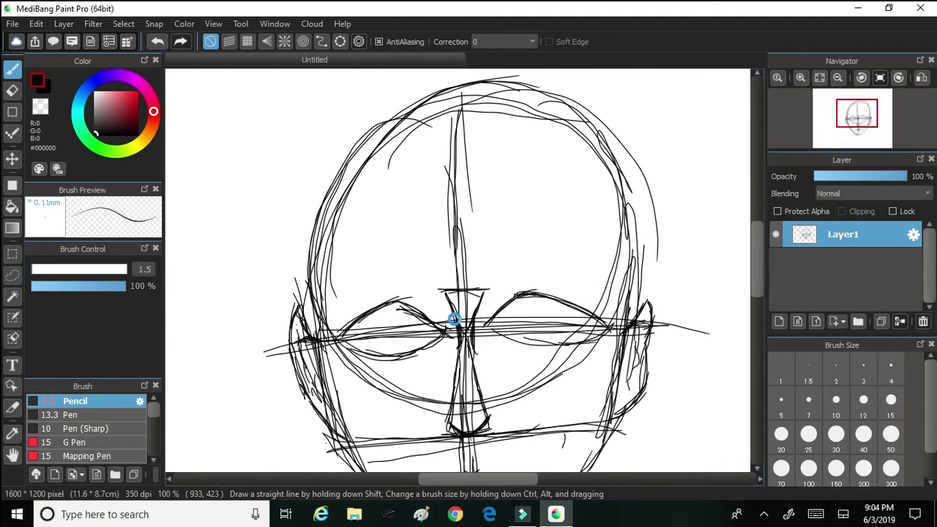
scroll(451, 318, up, 2)
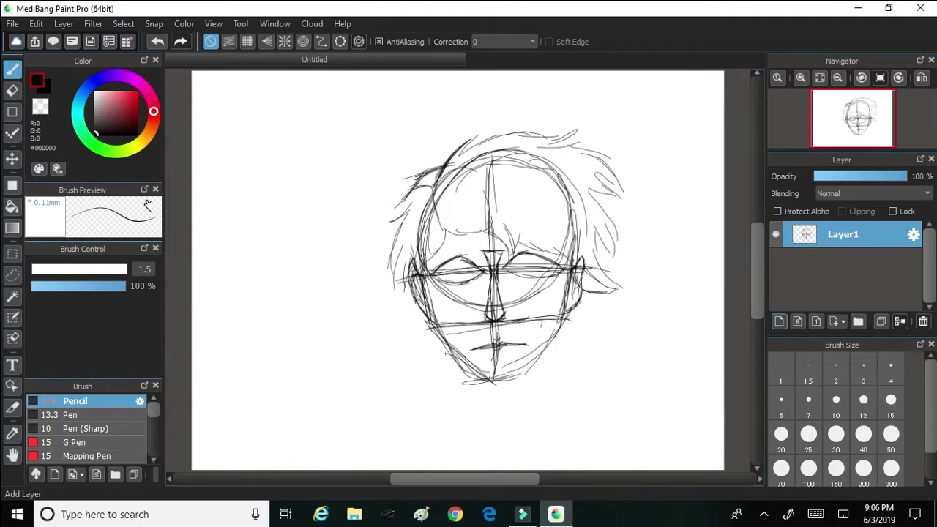
key(ctrl+shift+n)
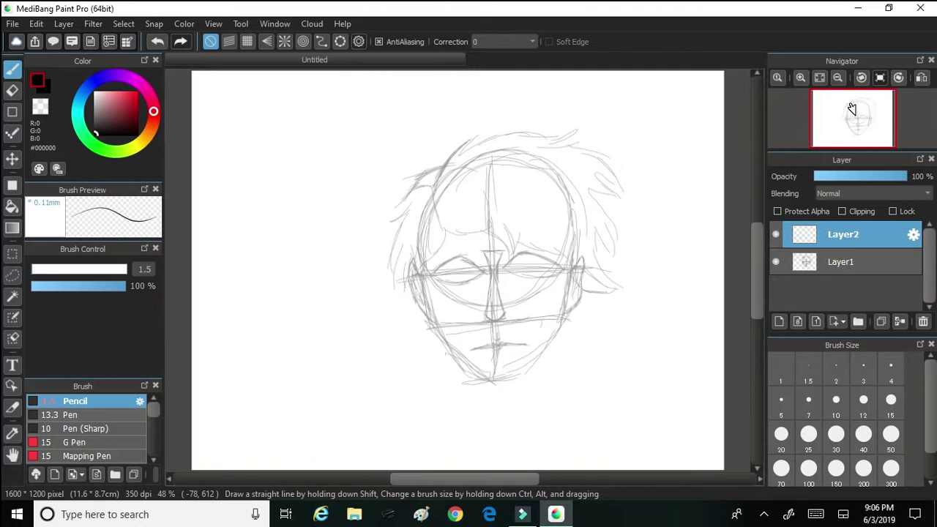
Undo a test curve made with the 13.3 Pen, and ink the fringe line across the forehead over the faded sketch.
drag(279, 255, 465, 404)
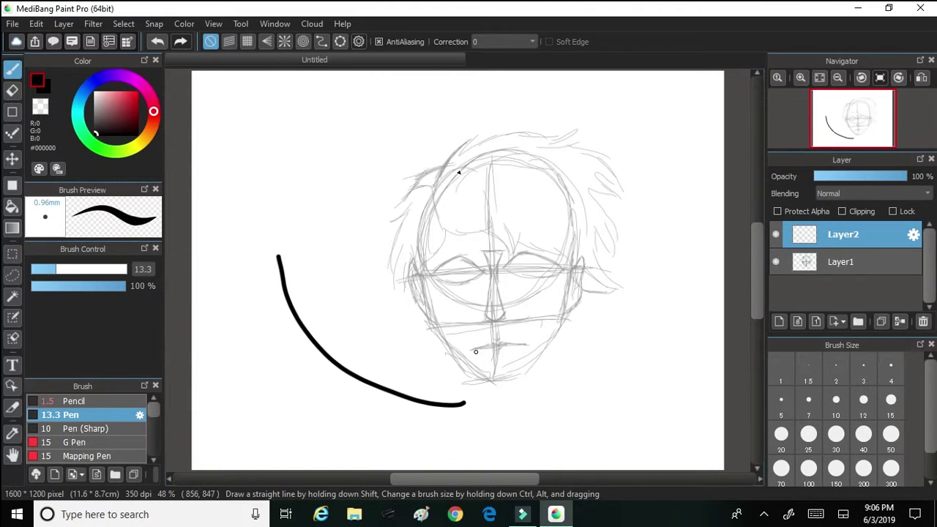
click(157, 41)
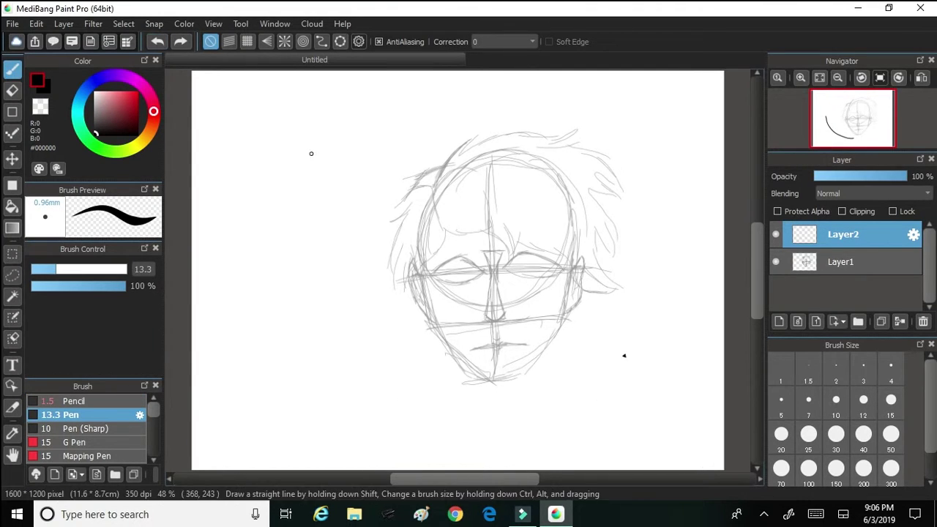
scroll(439, 241, up, 5)
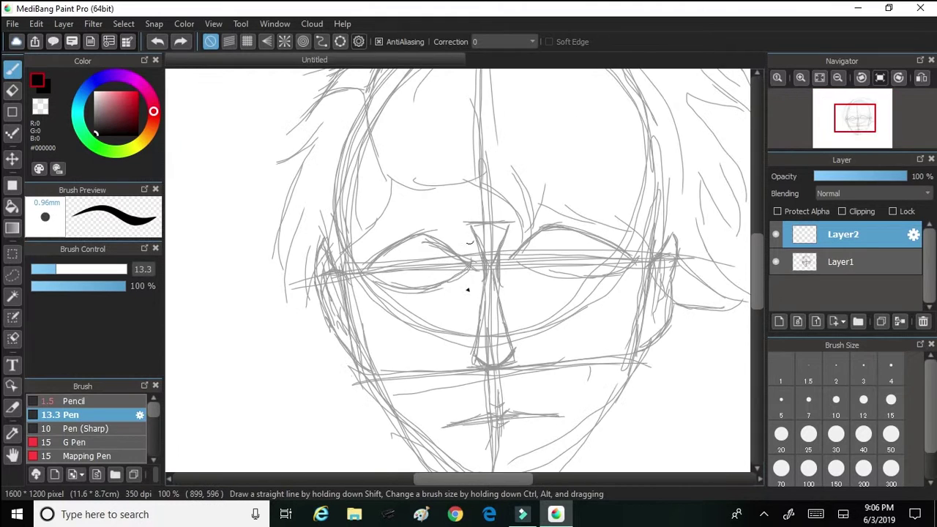
scroll(443, 196, up, 3)
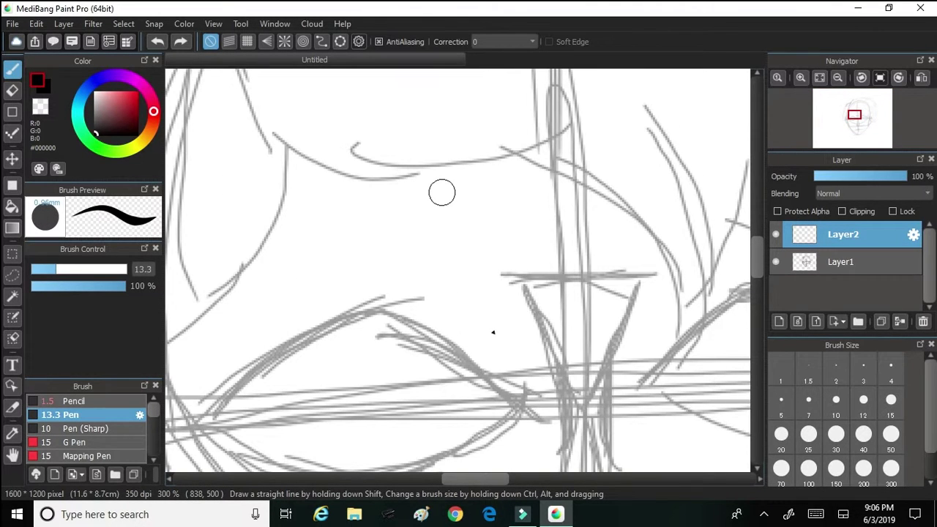
mouse_move(246, 92)
mouse_down()
mouse_move(315, 167)
mouse_move(441, 149)
mouse_up()
mouse_move(390, 168)
mouse_down()
mouse_move(561, 150)
mouse_move(560, 172)
mouse_move(627, 293)
mouse_move(637, 219)
mouse_up()
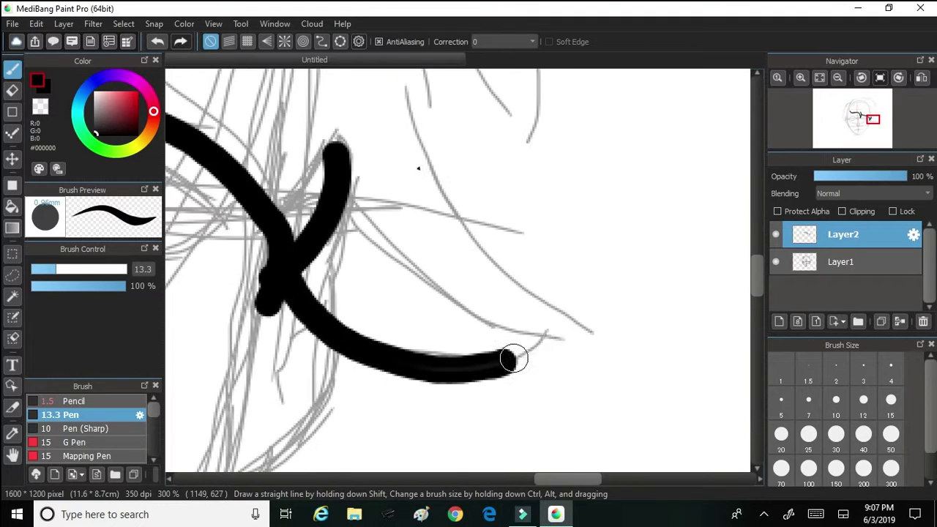
Ink thick outlines of the pointed hair locks beside the ear and up the side of the head, following the sketch.
drag(512, 359, 554, 334)
mouse_move(429, 268)
mouse_down()
mouse_move(450, 293)
mouse_move(643, 327)
mouse_move(437, 138)
mouse_move(428, 69)
mouse_up()
scroll(180, 269, up, 5)
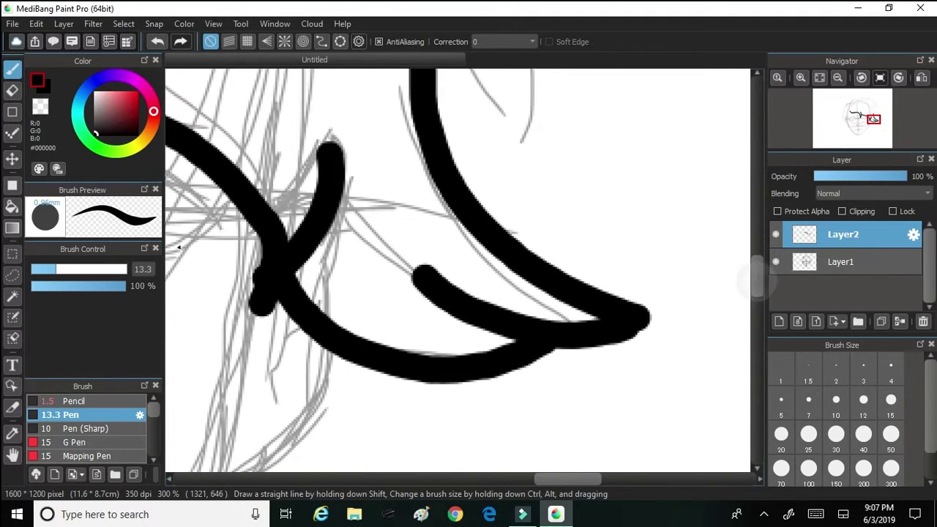
mouse_move(401, 184)
mouse_down()
mouse_move(512, 330)
mouse_move(539, 397)
mouse_move(548, 337)
mouse_move(457, 137)
mouse_move(585, 256)
mouse_up()
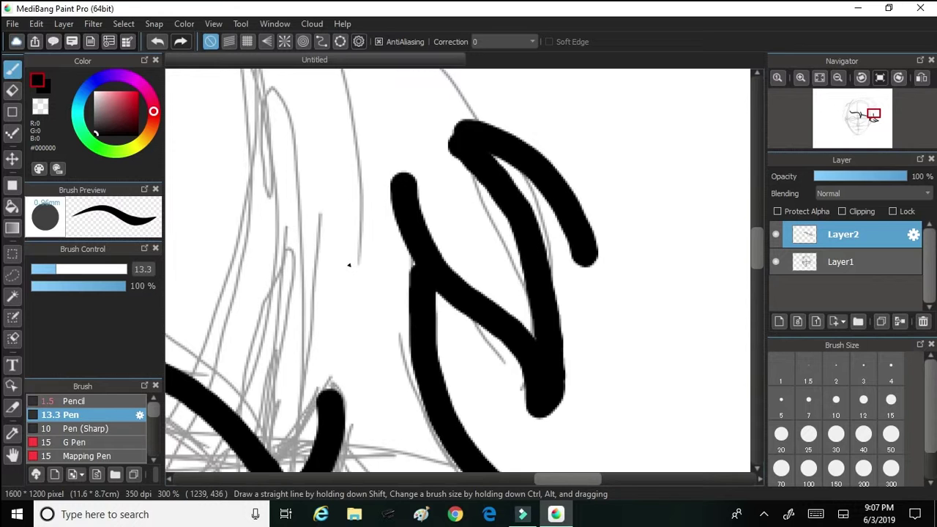
scroll(174, 261, up, 8)
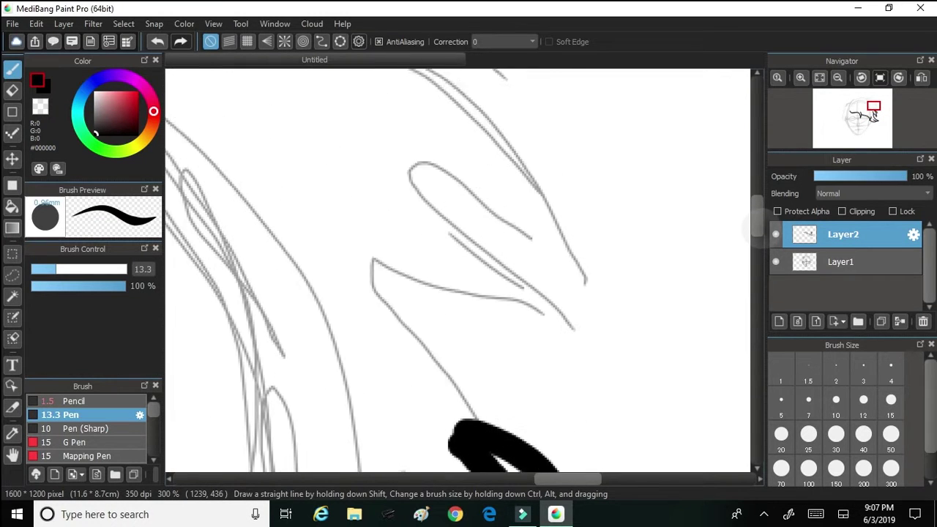
scroll(457, 270, left, 6)
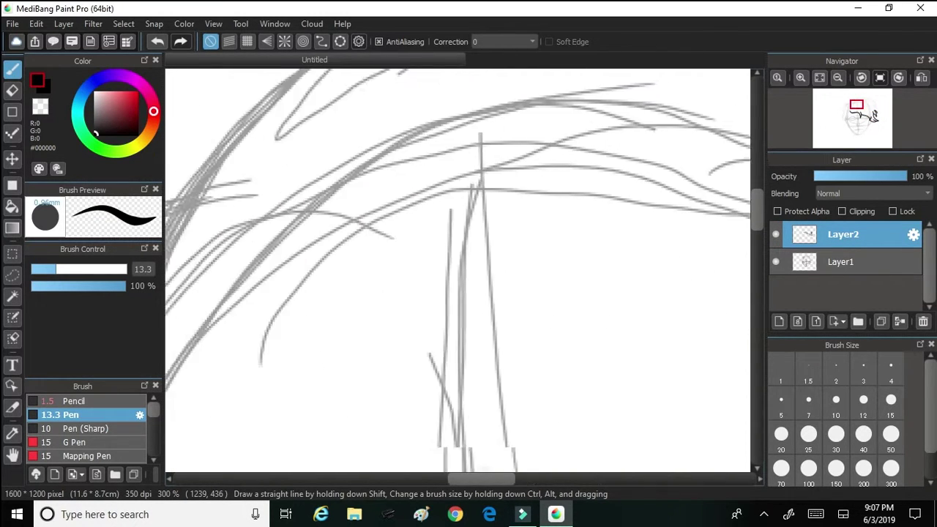
scroll(457, 271, up, 5)
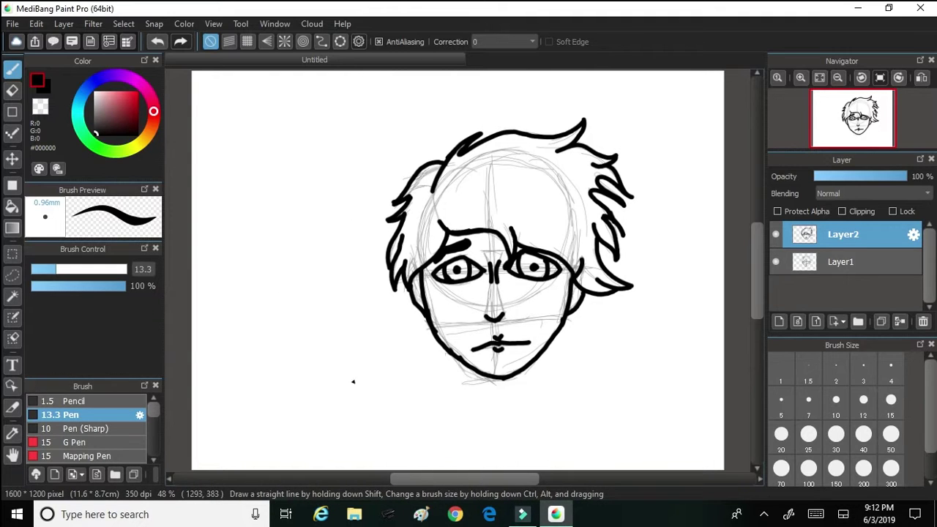
Delete the rough sketch layer beneath the line art, and undo a test scribble drawn across the face.
click(842, 261)
click(922, 322)
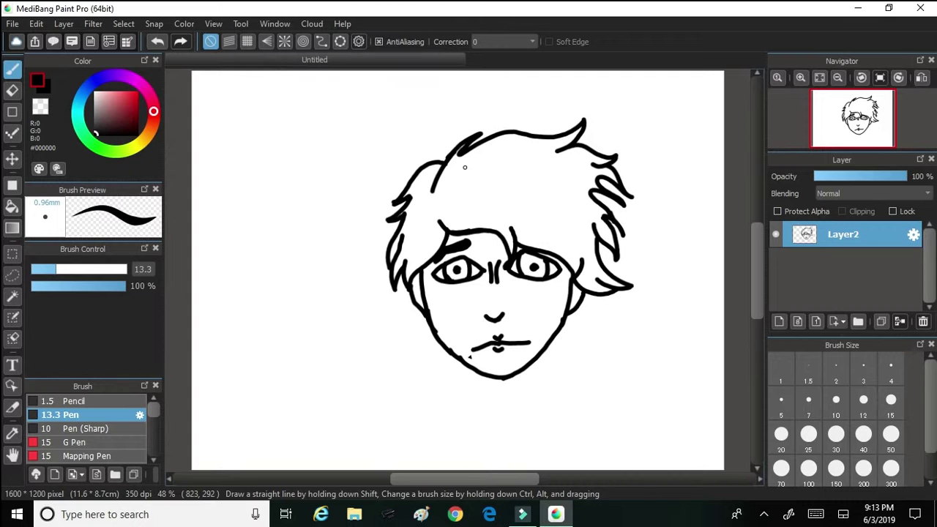
mouse_move(469, 308)
mouse_down()
mouse_move(531, 278)
mouse_move(444, 236)
mouse_move(370, 340)
mouse_up()
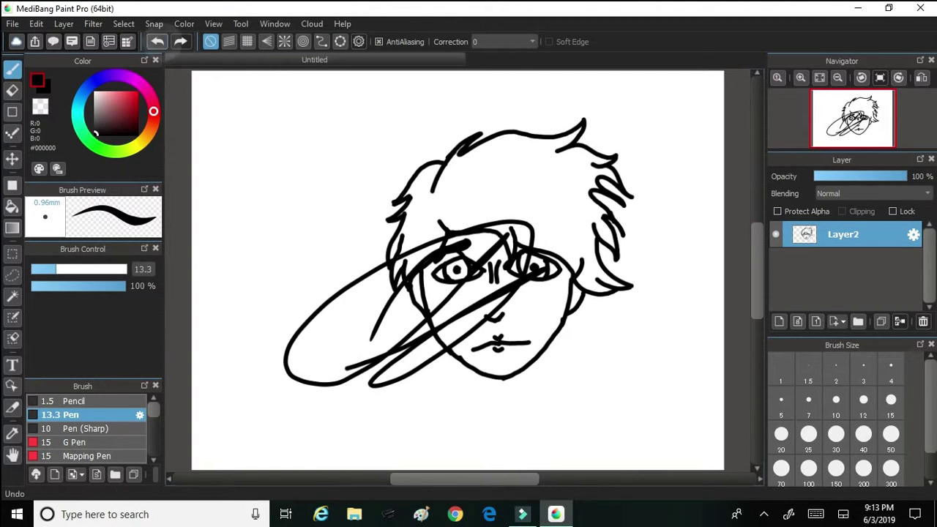
click(156, 42)
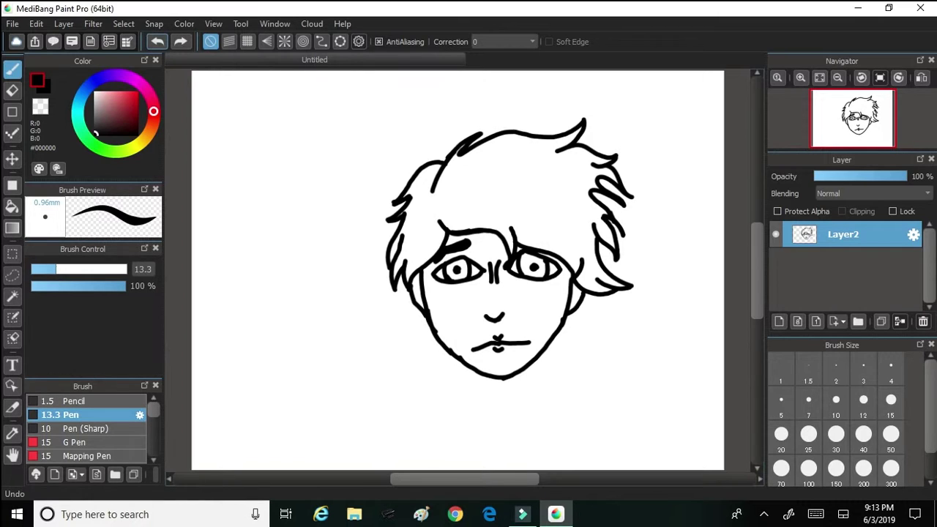